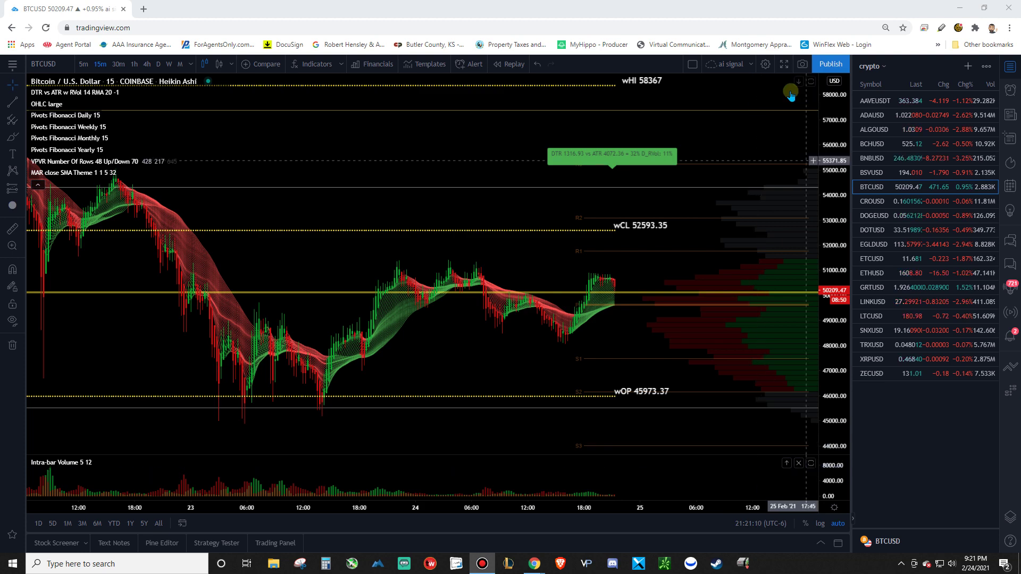
Open the chart settings, close them without changes, and check the chart type list.
double_click(645, 193)
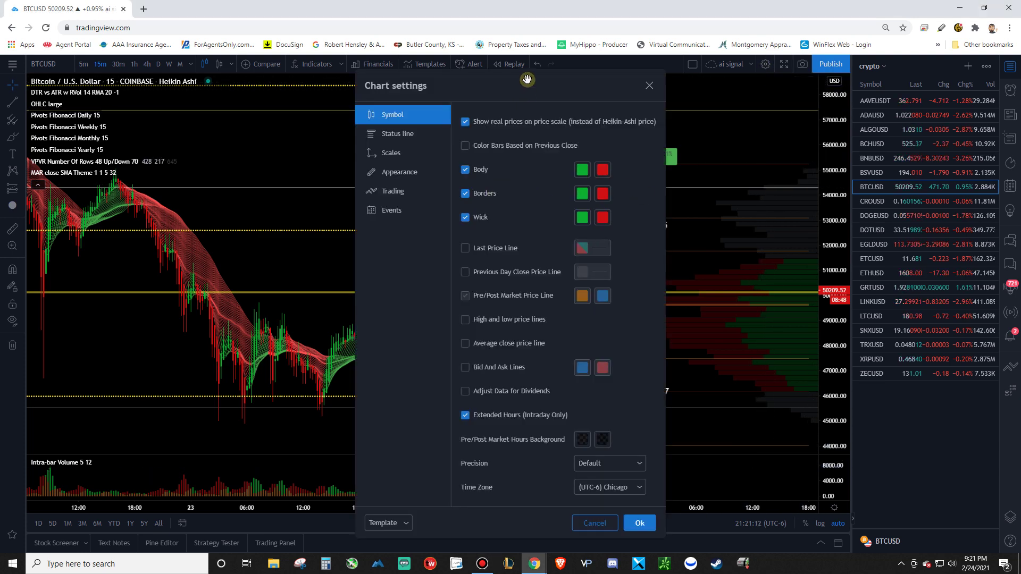
drag(527, 80, 345, 84)
key(Escape)
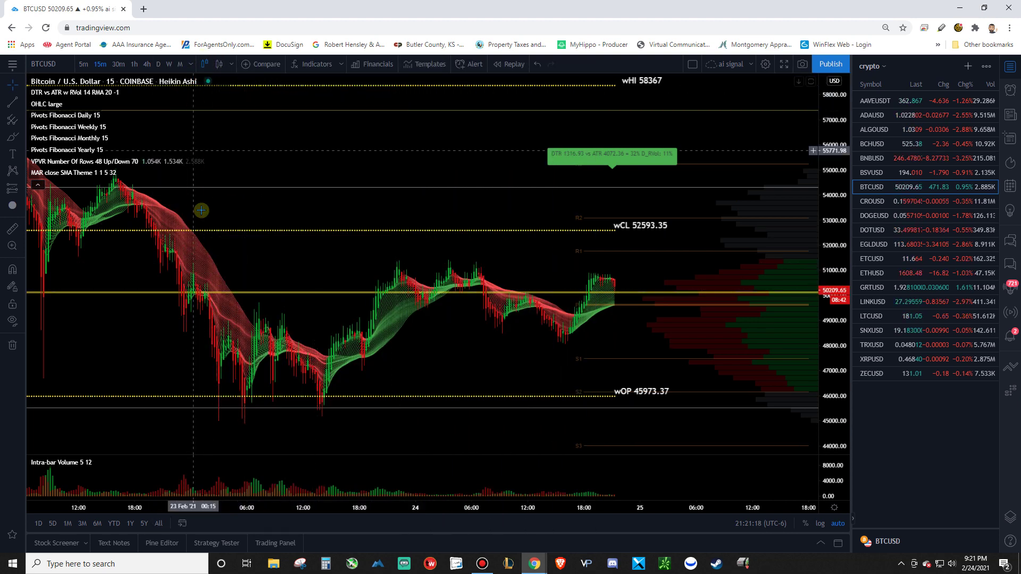
click(232, 64)
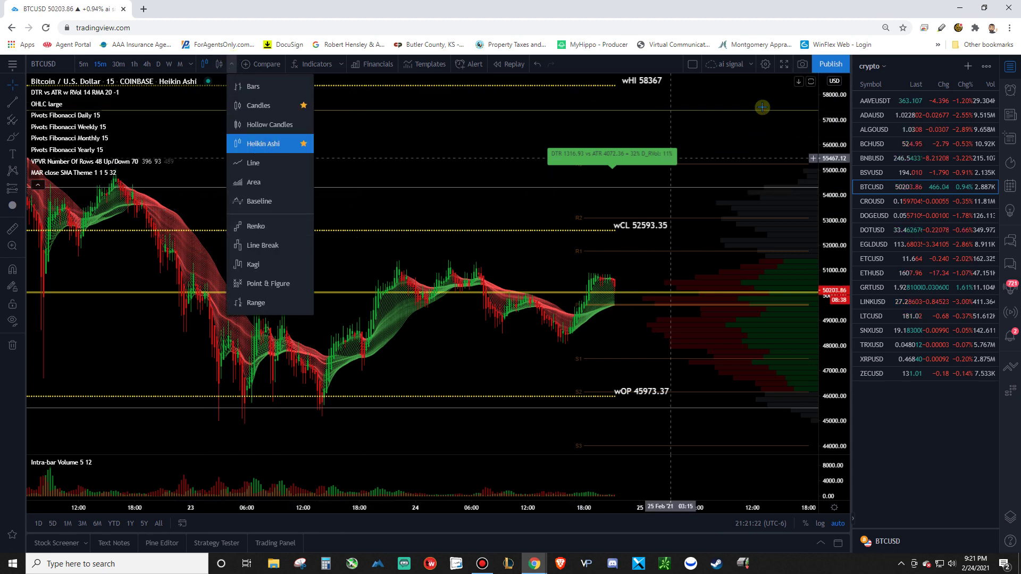
Review the chart settings, including the pre/post market background colour, and confirm them unchanged.
click(768, 65)
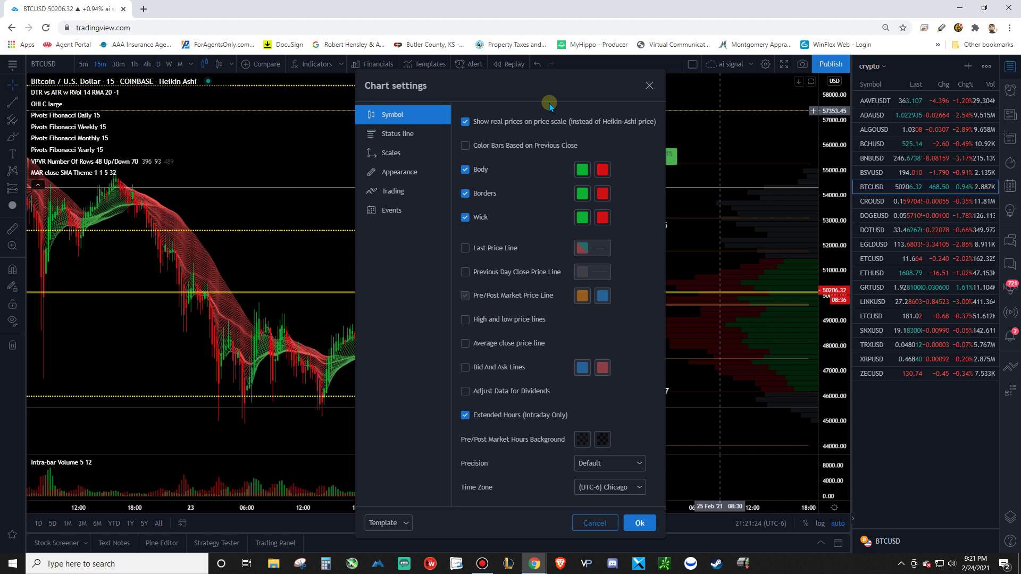
drag(539, 86, 331, 72)
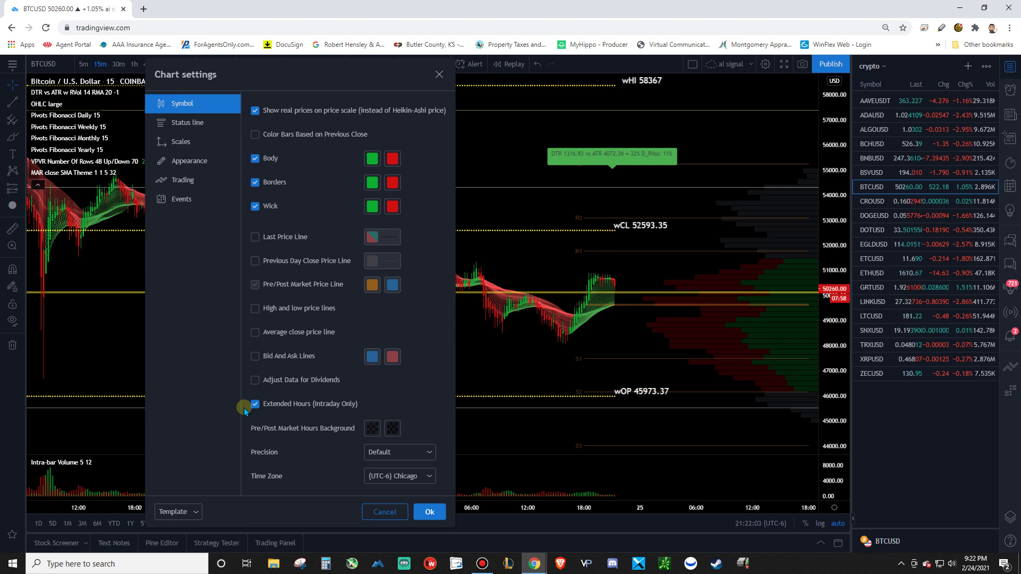
click(374, 431)
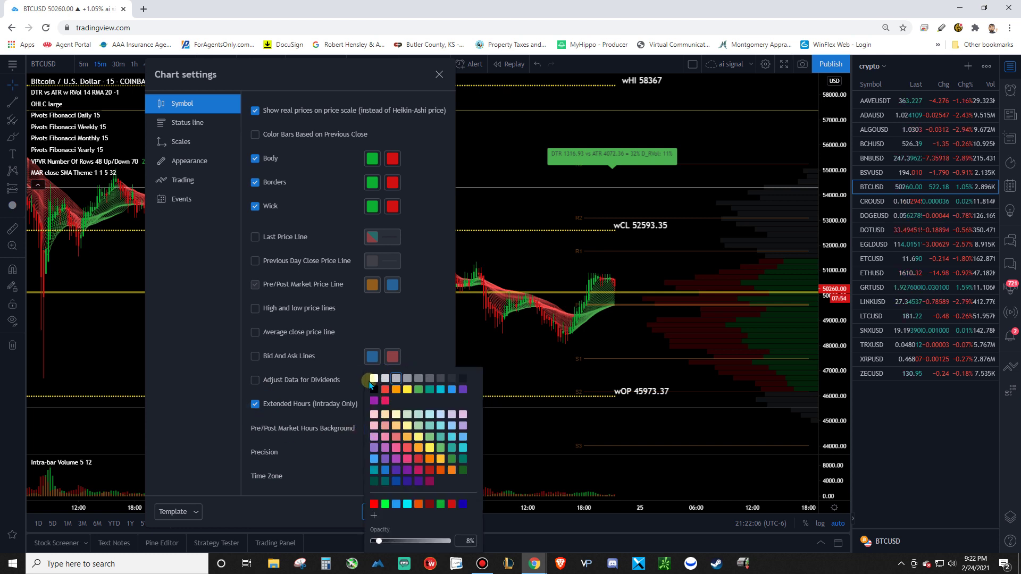
click(418, 352)
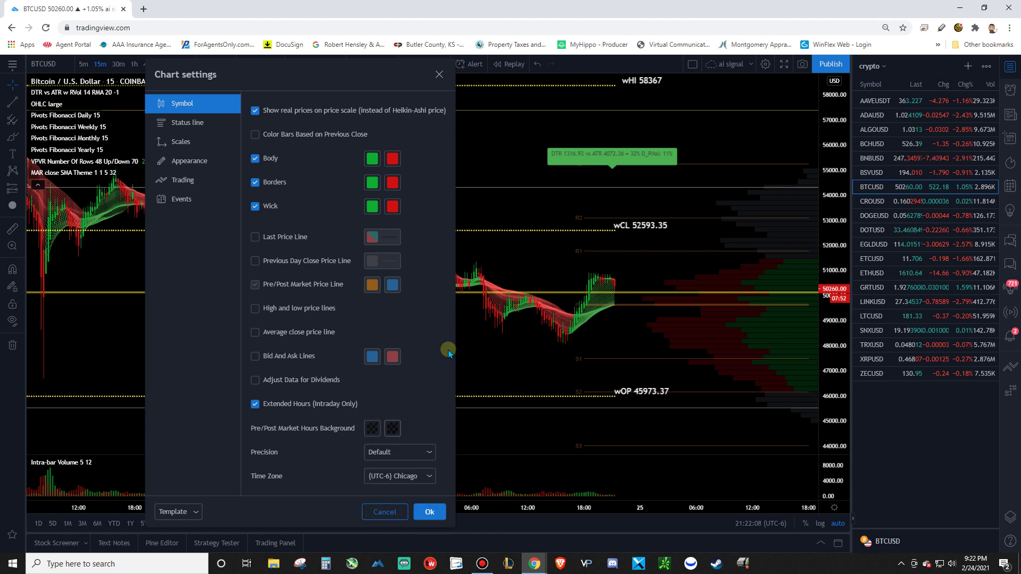
click(430, 511)
Load TSLA from the 'current' watchlist.
click(870, 66)
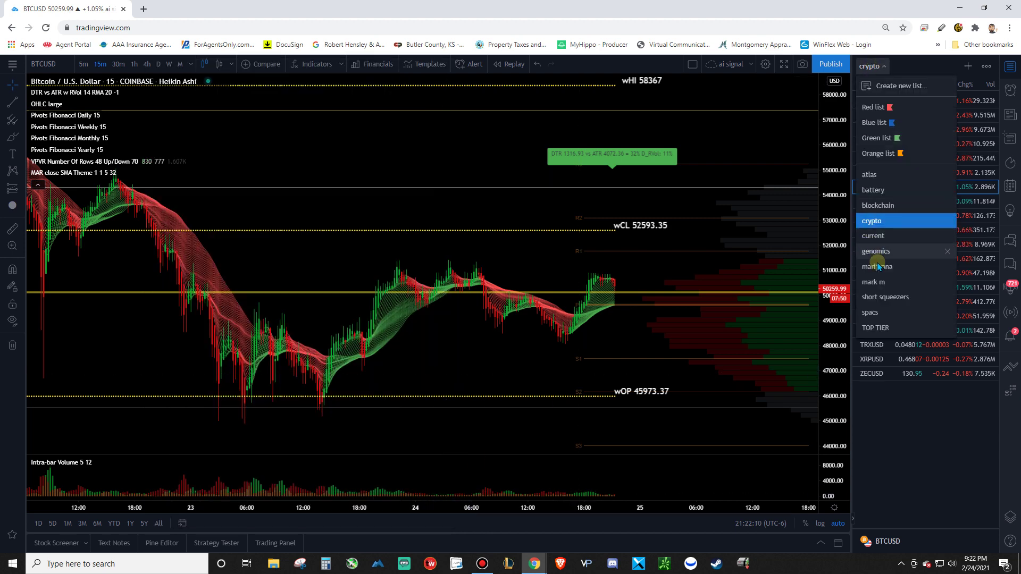
click(882, 235)
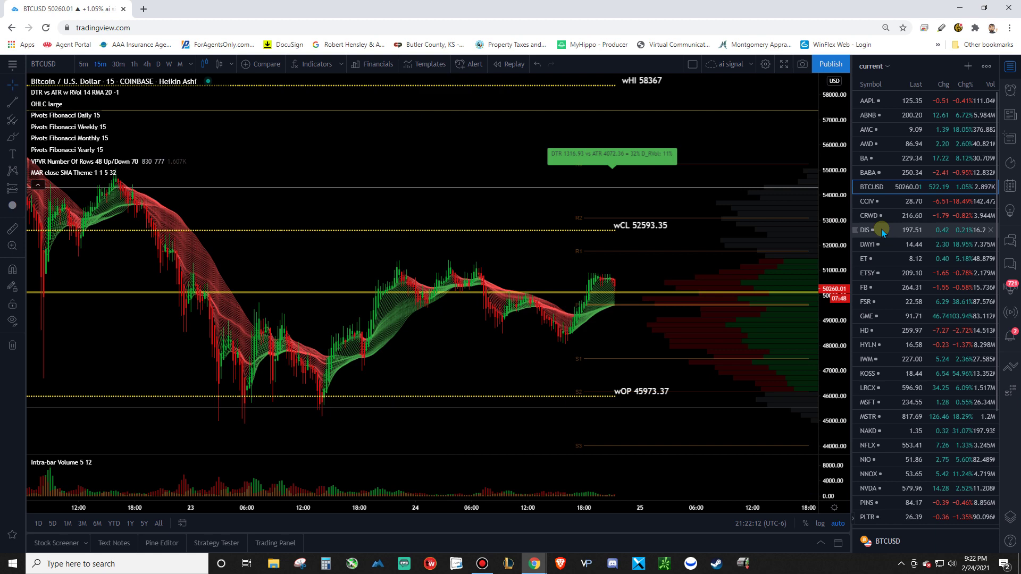
scroll(898, 503, down, 3)
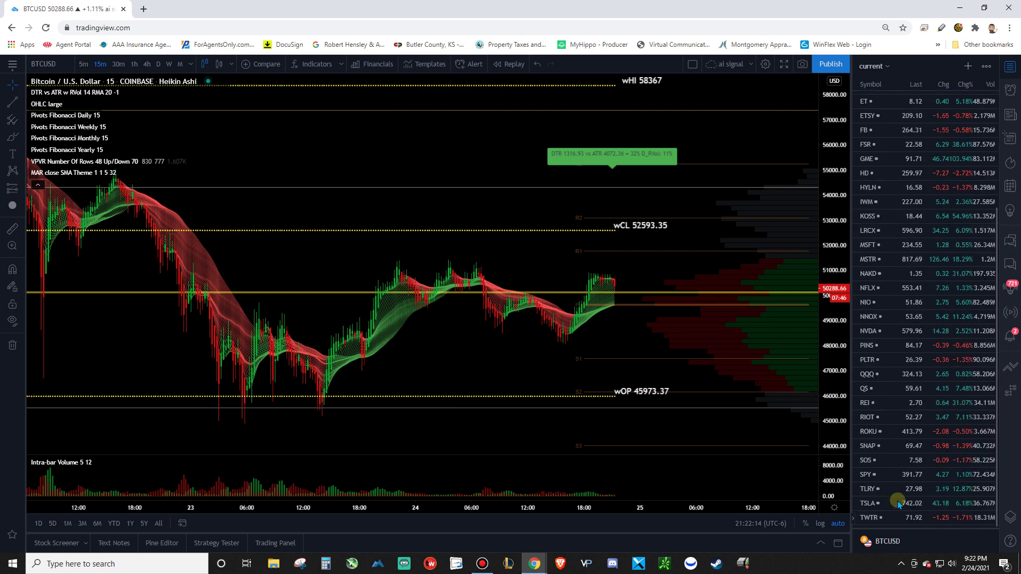
click(897, 502)
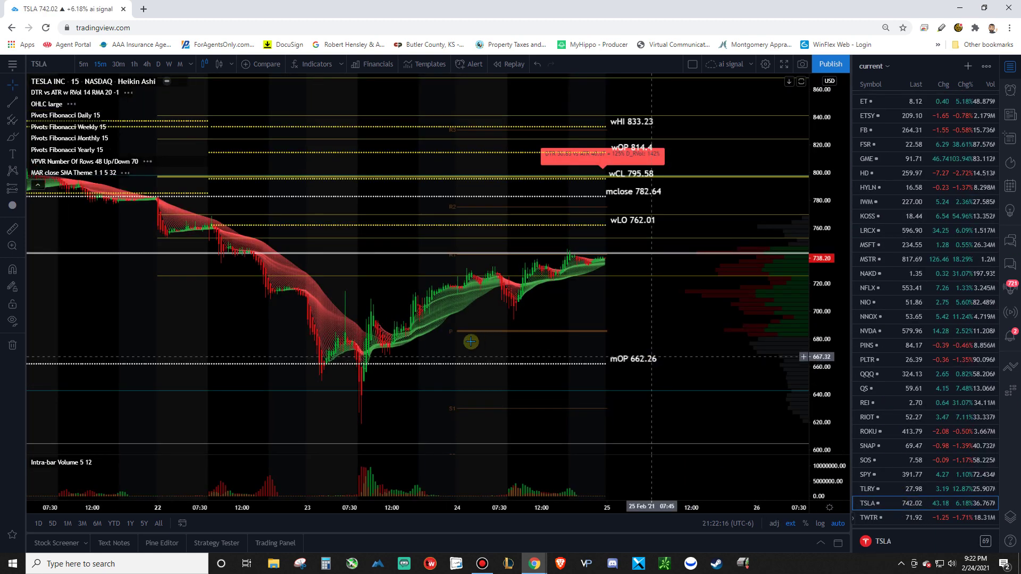
Review TSLA chart settings, including pre/post market and Bid And Ask line colours, and confirm unchanged.
double_click(542, 382)
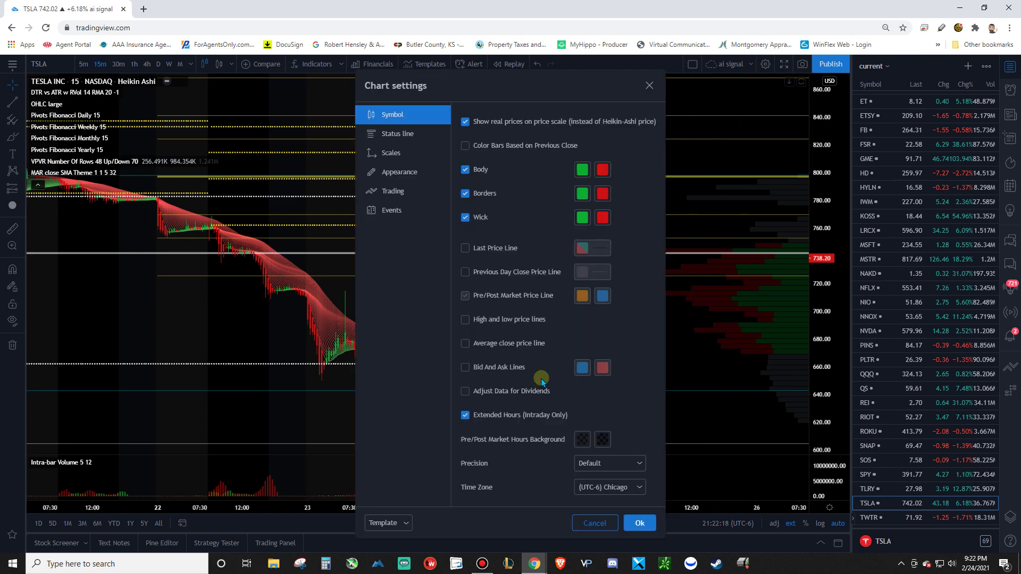
click(582, 440)
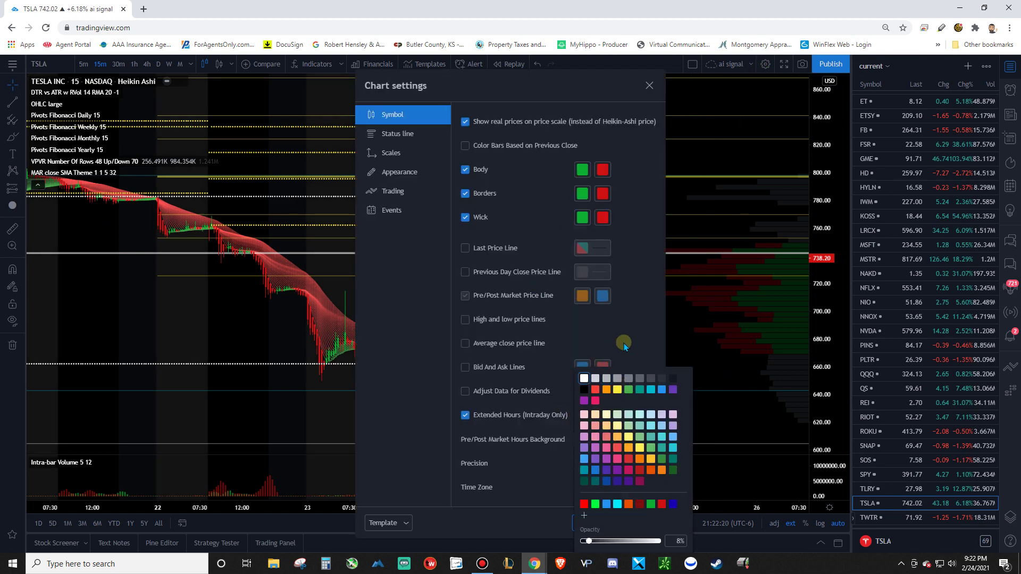
click(600, 407)
click(602, 367)
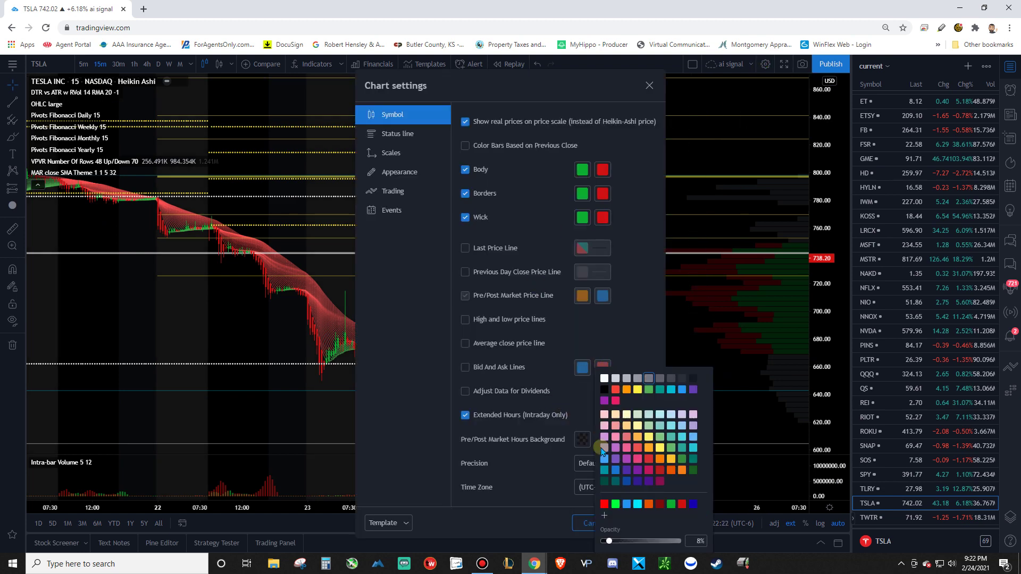
click(606, 382)
click(629, 522)
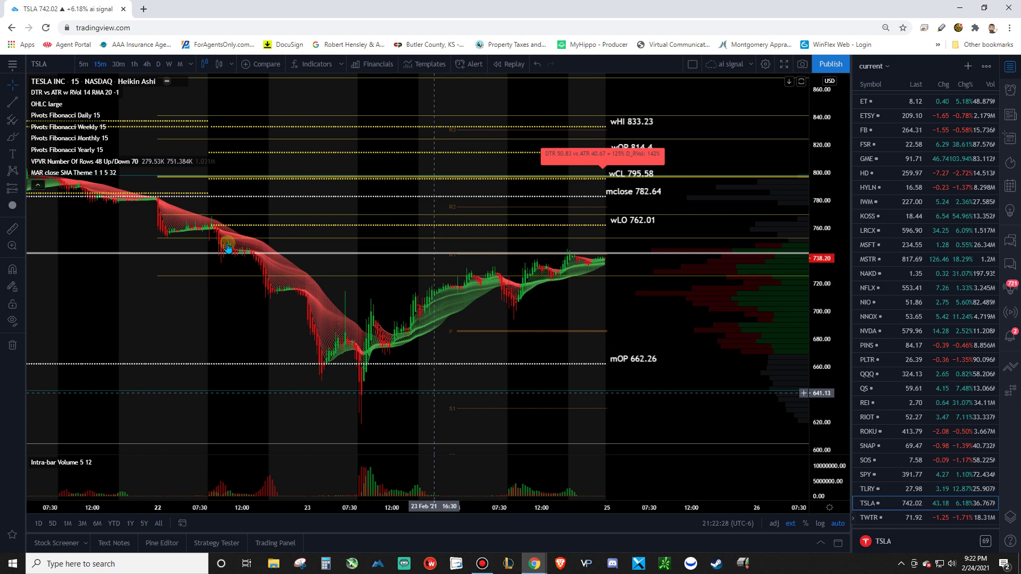
mouse_move(72, 94)
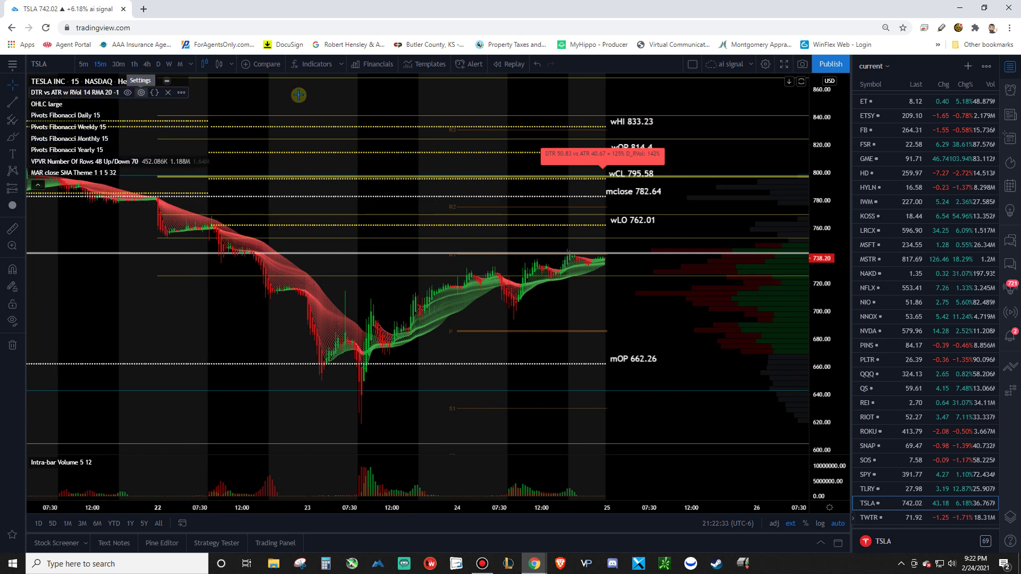
click(765, 64)
click(394, 172)
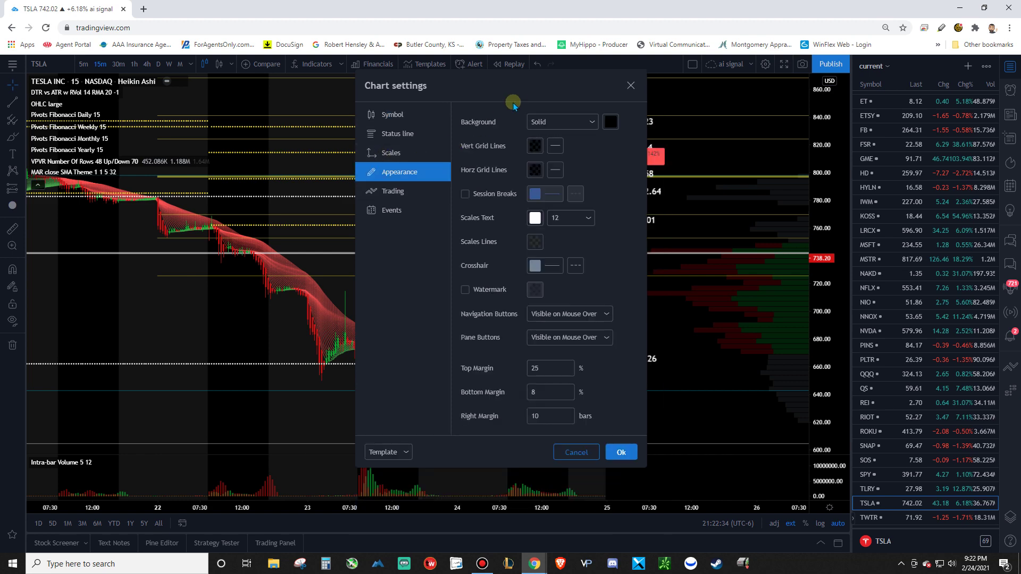
drag(460, 96, 424, 97)
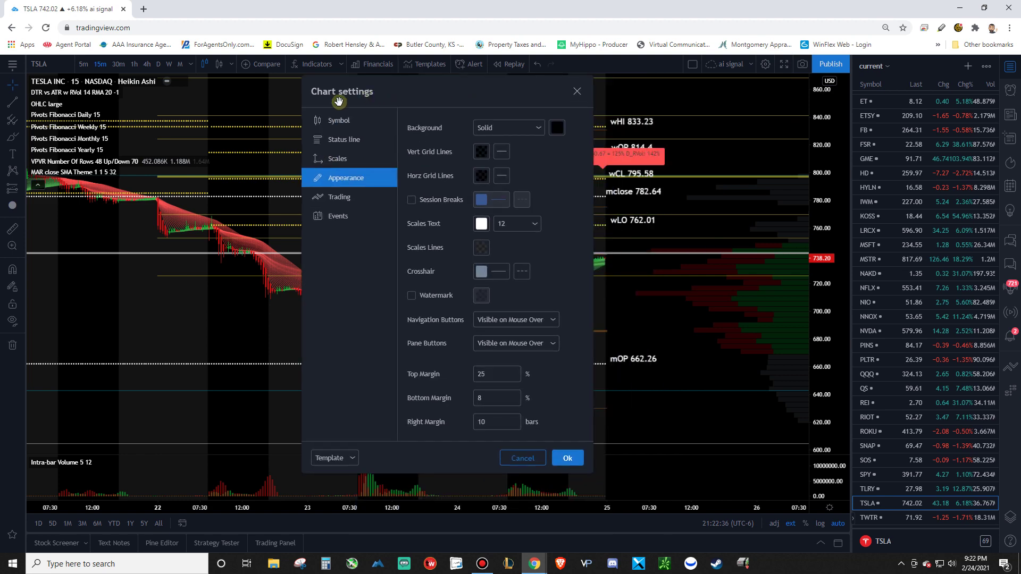
click(556, 128)
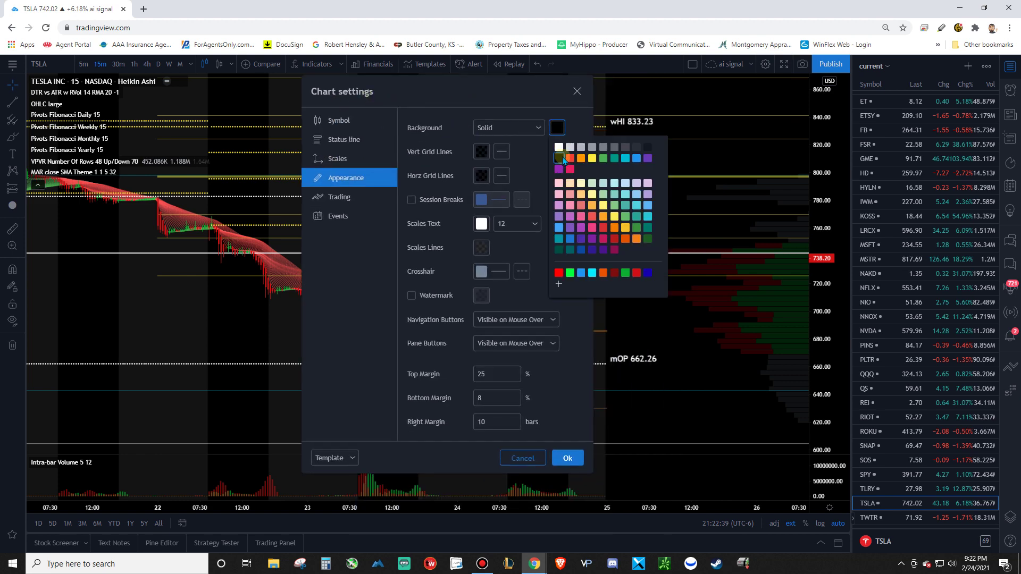
click(537, 131)
click(569, 123)
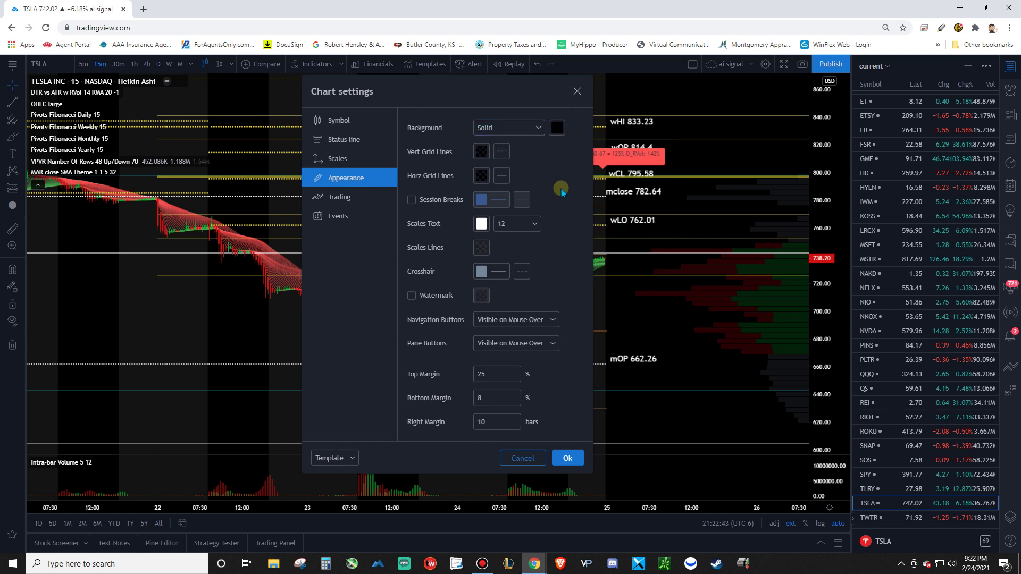
click(481, 151)
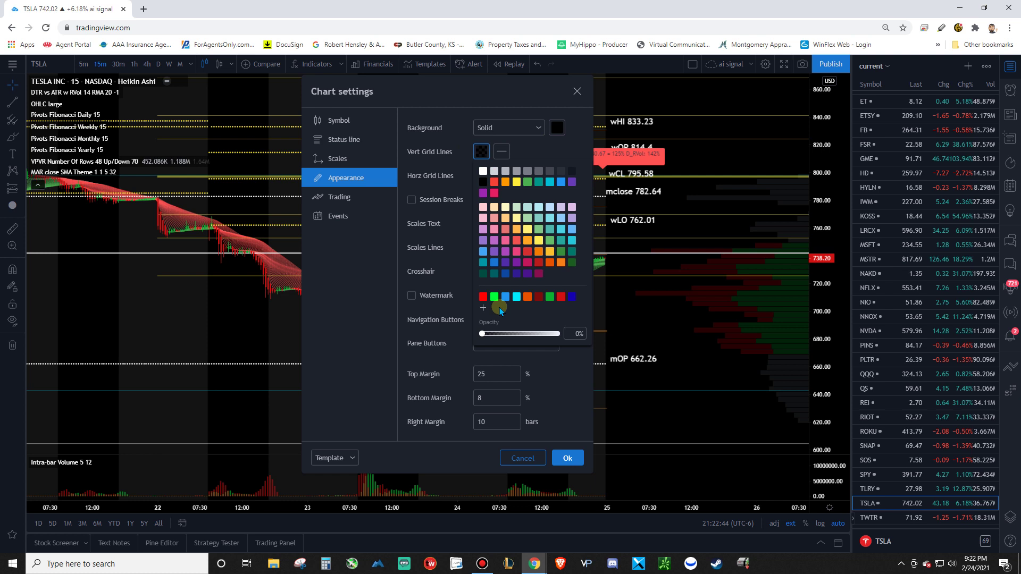
drag(484, 335, 445, 334)
drag(482, 335, 381, 322)
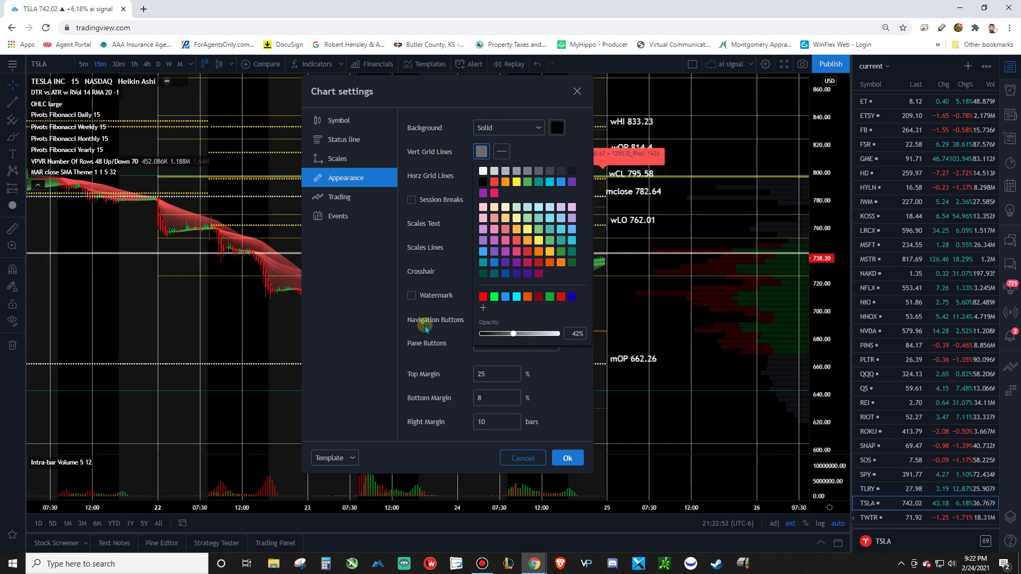
click(582, 157)
click(489, 171)
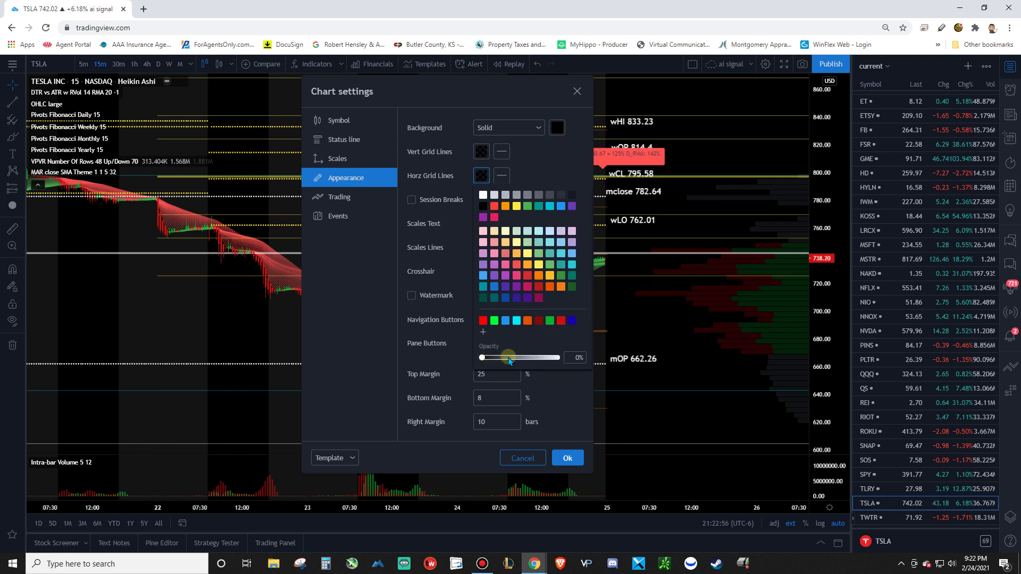
drag(509, 360, 480, 355)
click(583, 170)
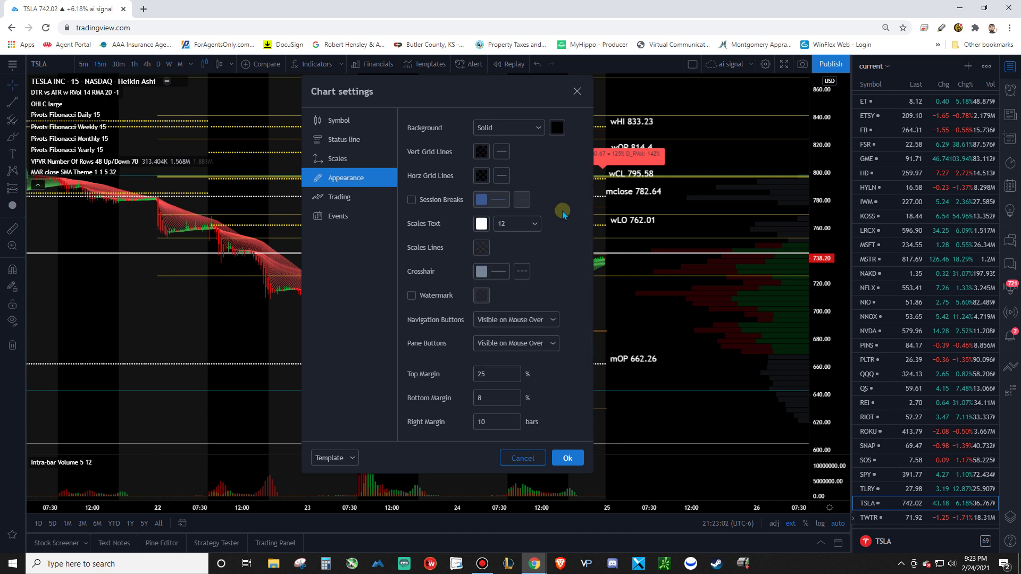
click(482, 223)
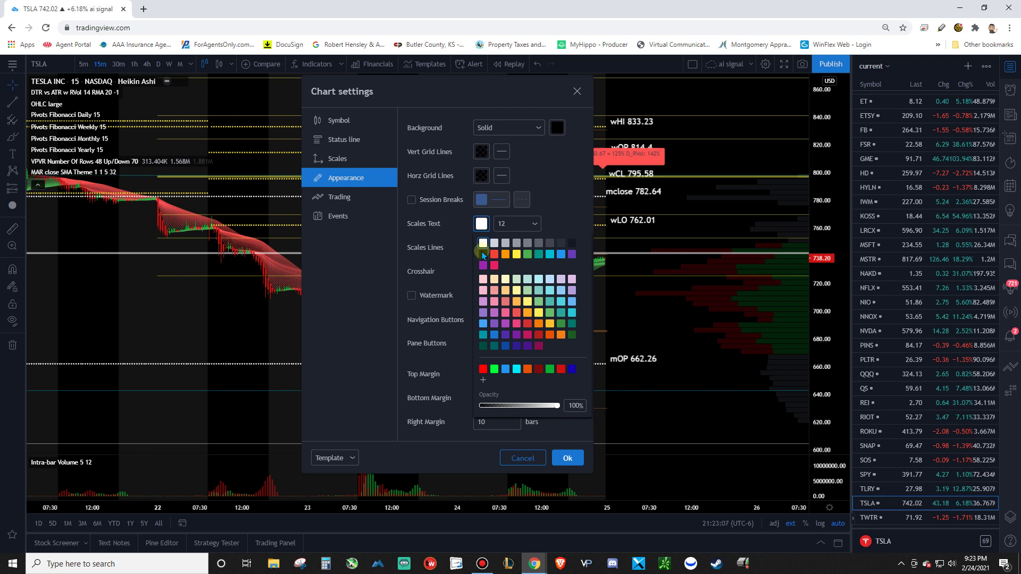
click(483, 255)
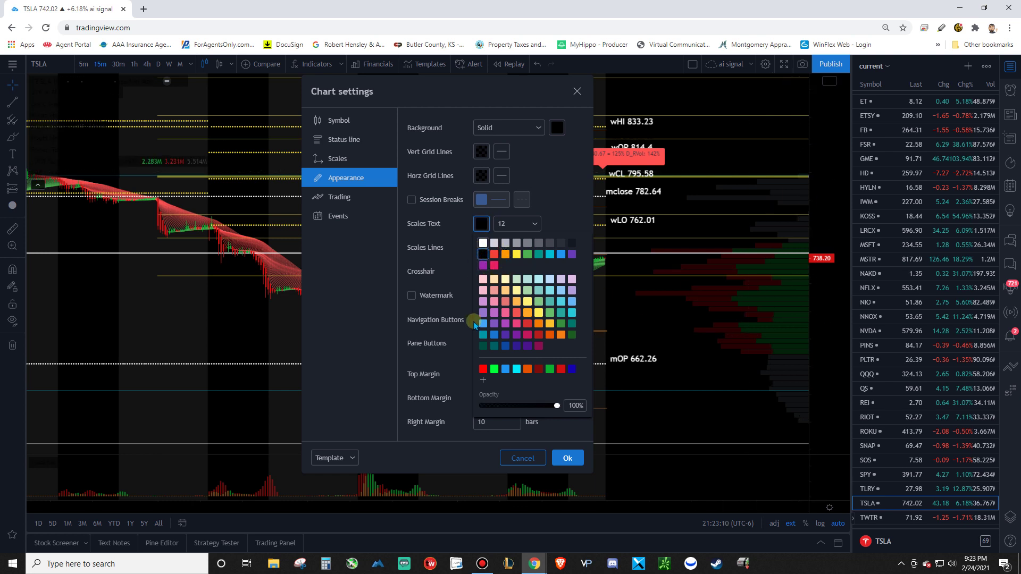
key(ctrl+z)
key(Escape)
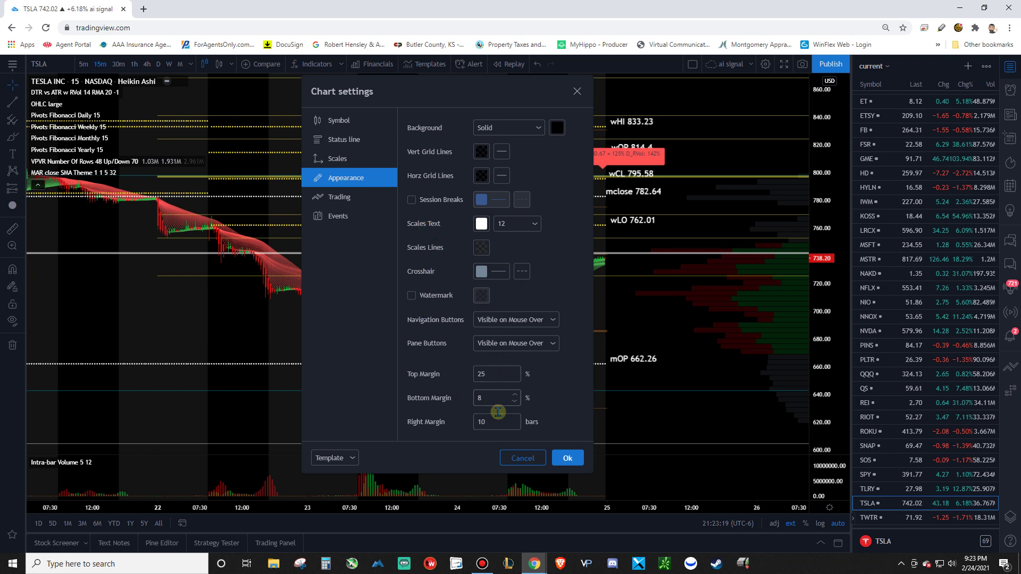
Review the Status line options in Chart settings and confirm with Ok.
click(358, 141)
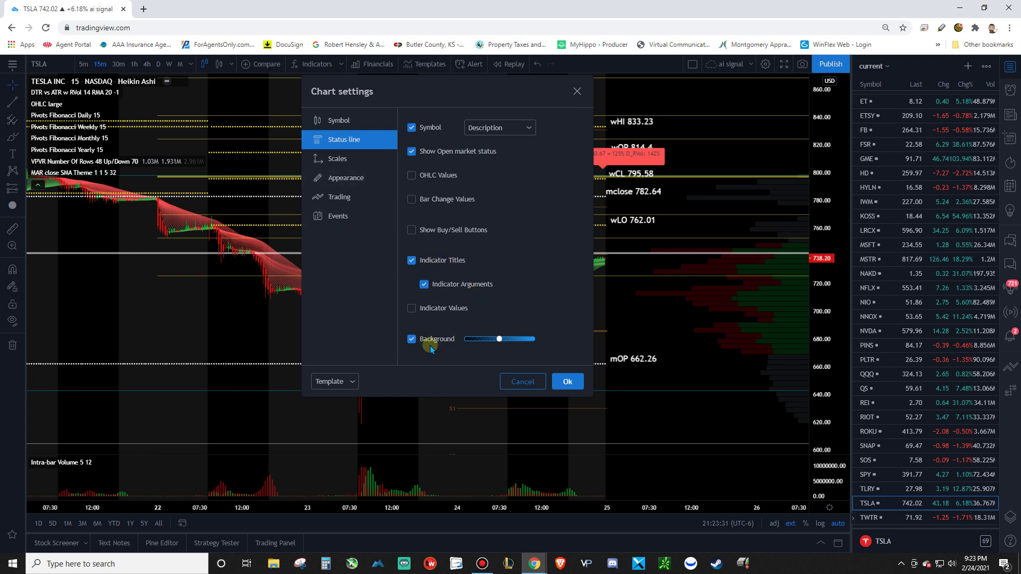
click(577, 375)
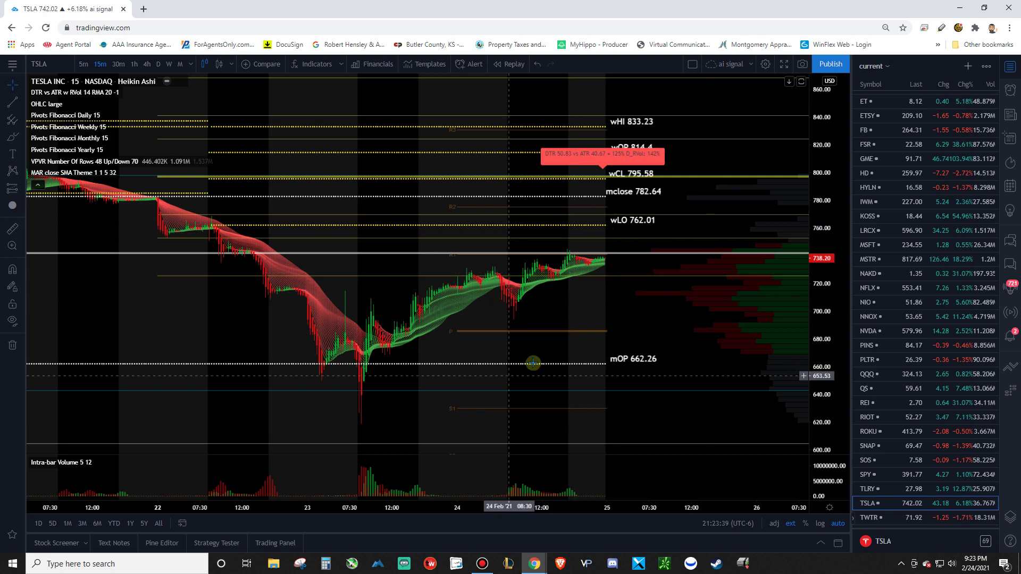
Search indicators for 'dtr', then close the search without adding anything.
drag(545, 334, 559, 335)
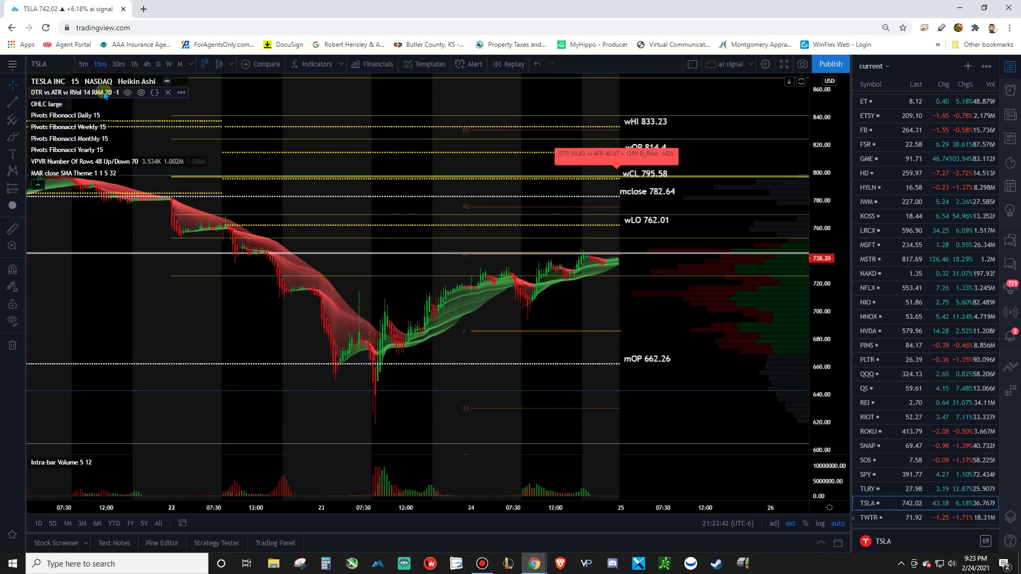
click(311, 64)
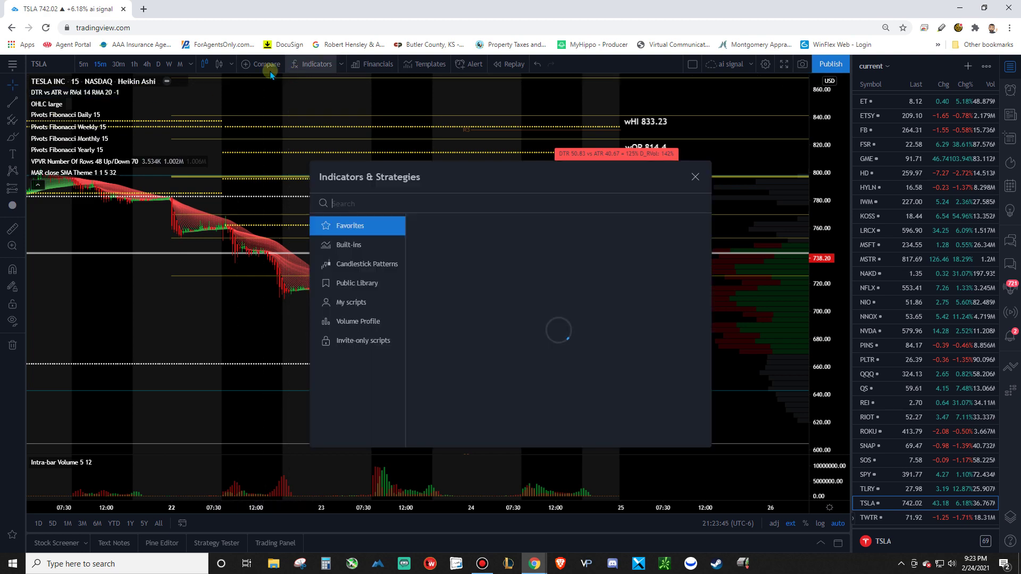
text(dtr)
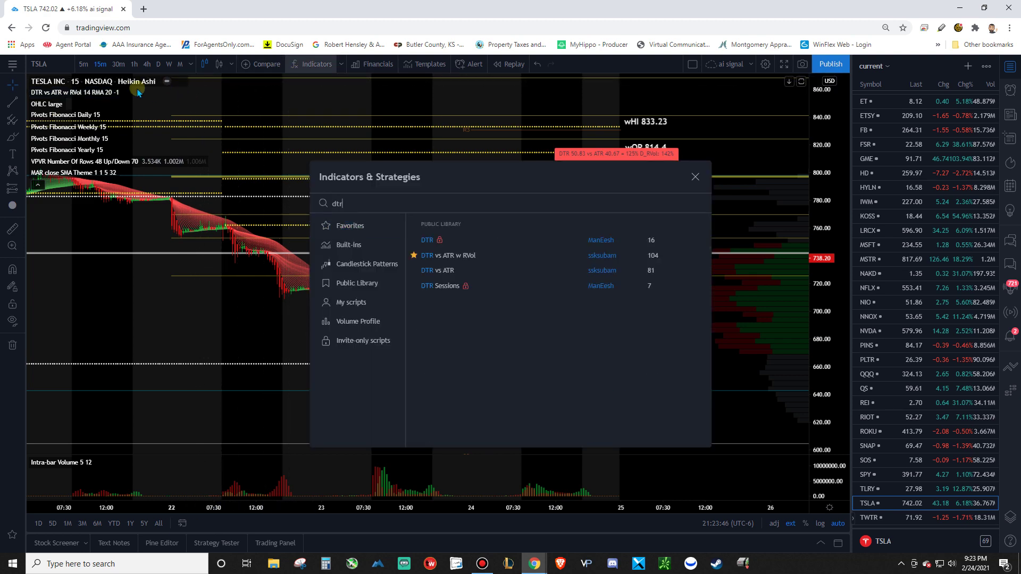
click(695, 177)
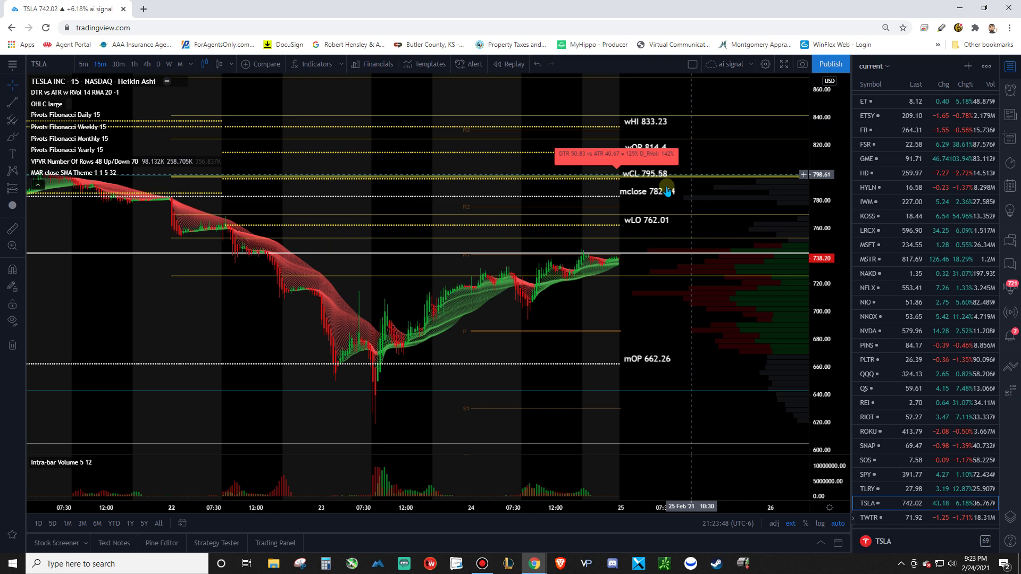
In DTR vs ATR w RVol settings, try BarsRight 0, restore -1, view Style, and confirm.
click(141, 92)
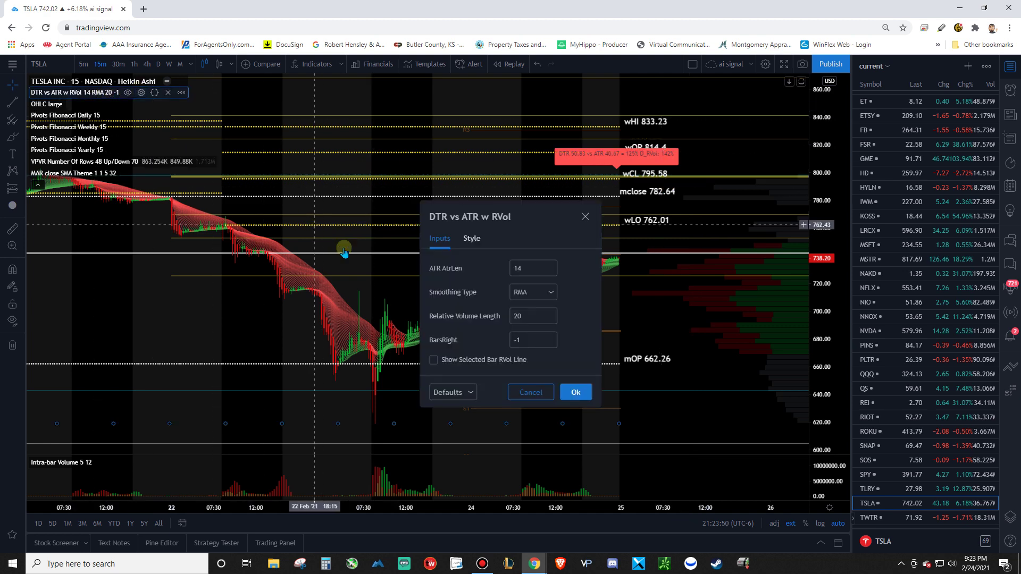
drag(536, 215, 285, 220)
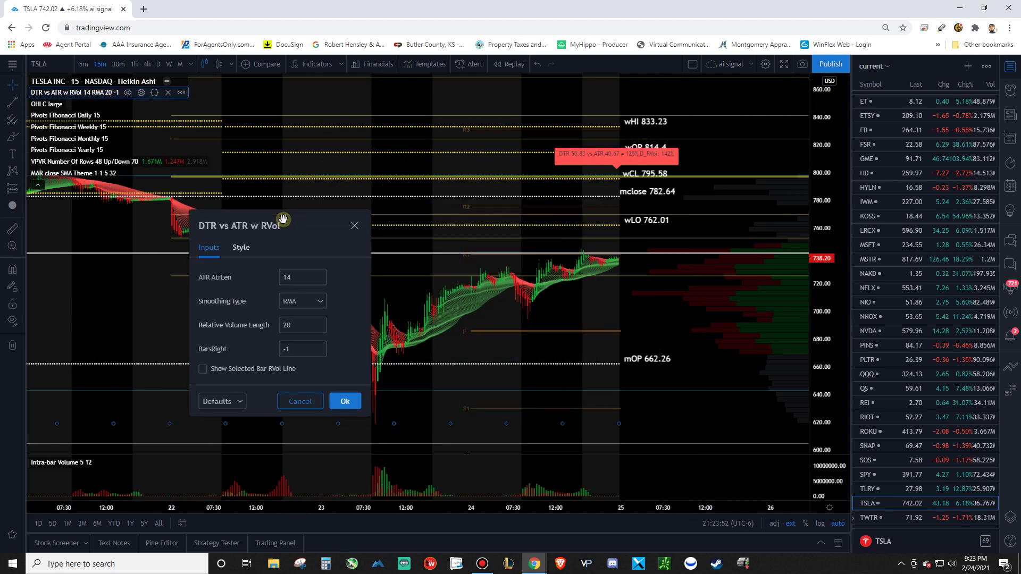
click(269, 345)
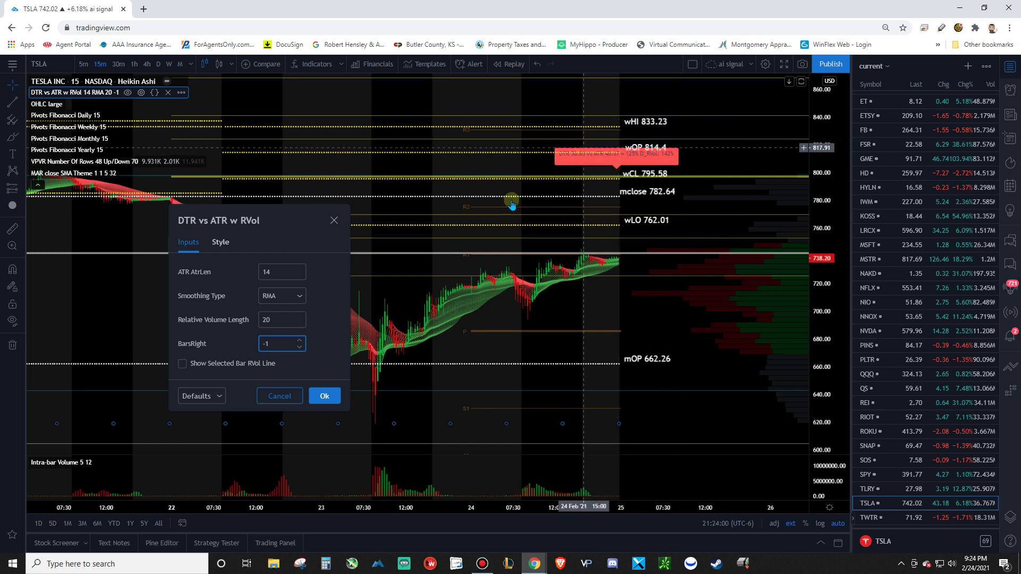
click(299, 343)
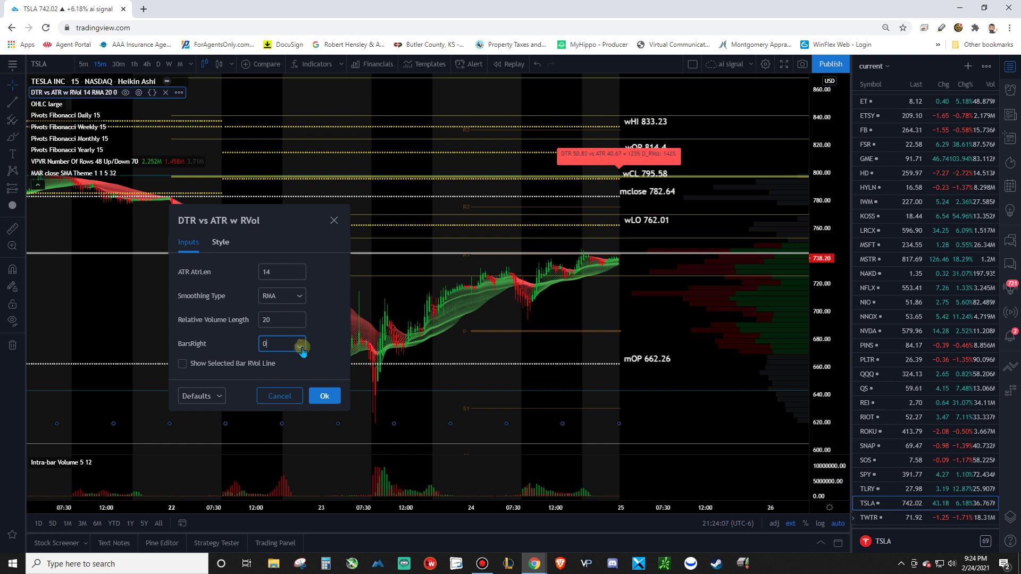
click(302, 349)
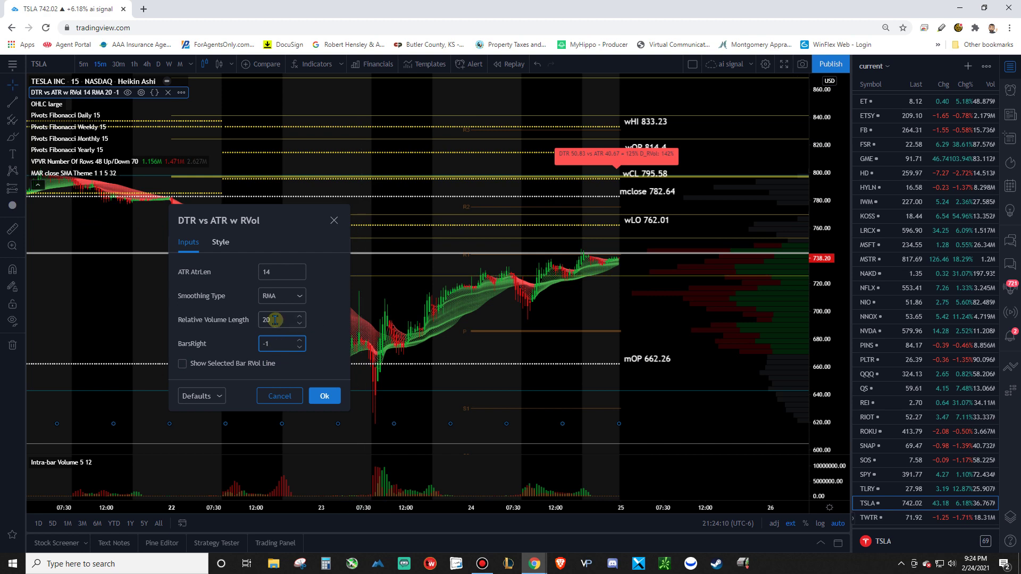
click(224, 242)
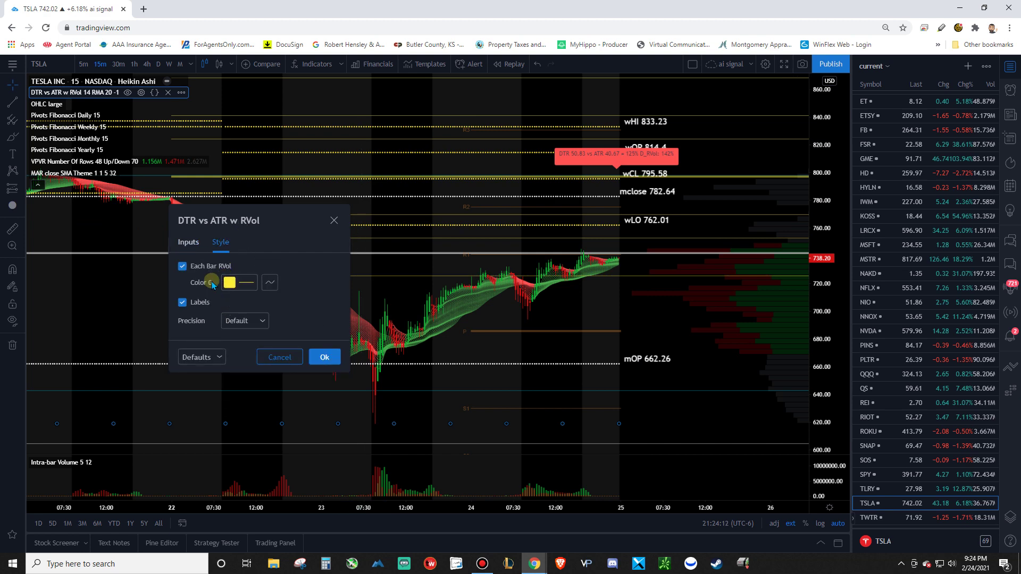
click(324, 357)
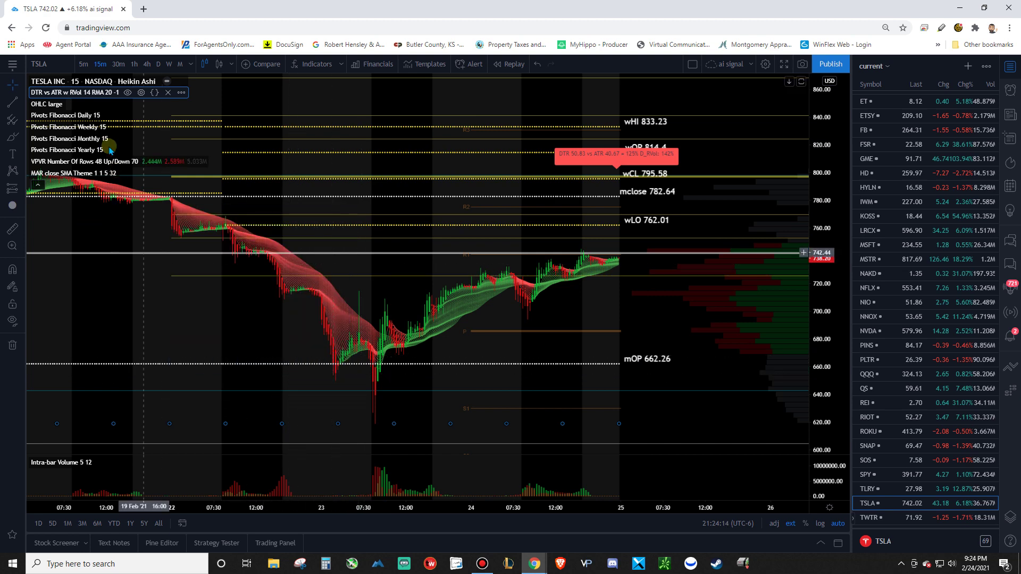
Search indicators for 'ohlc', then close the search without adding anything.
click(314, 64)
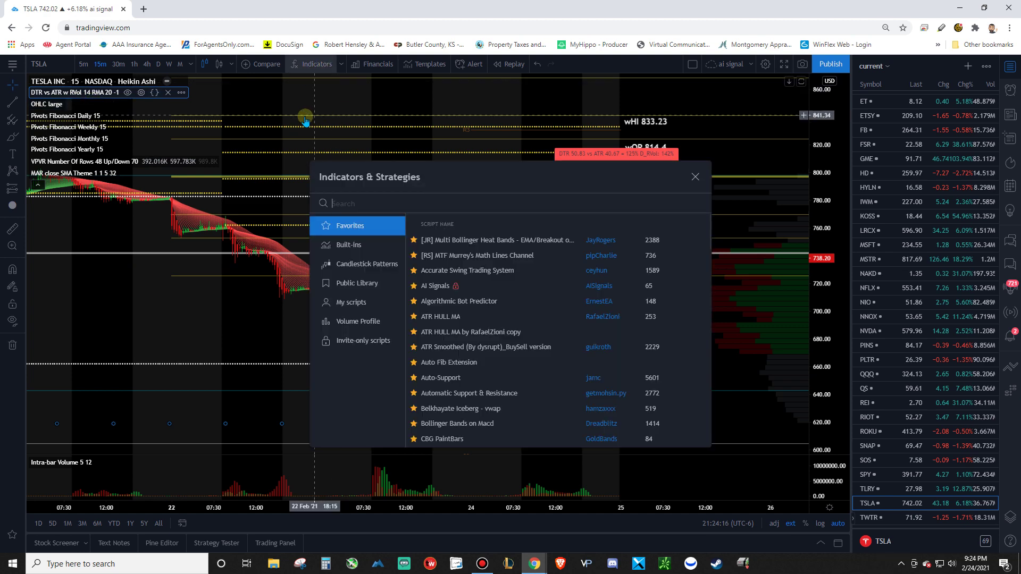
text(ohlc)
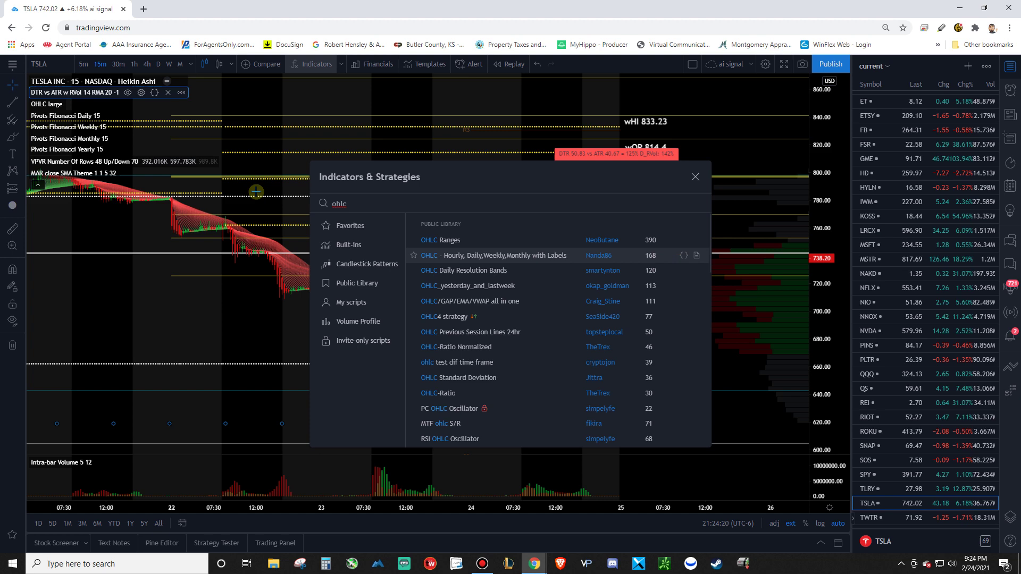
click(697, 176)
In OHLC large settings, hide Previous Hourly High/Low/Close, Previous Day High/Low and Day Open.
click(84, 104)
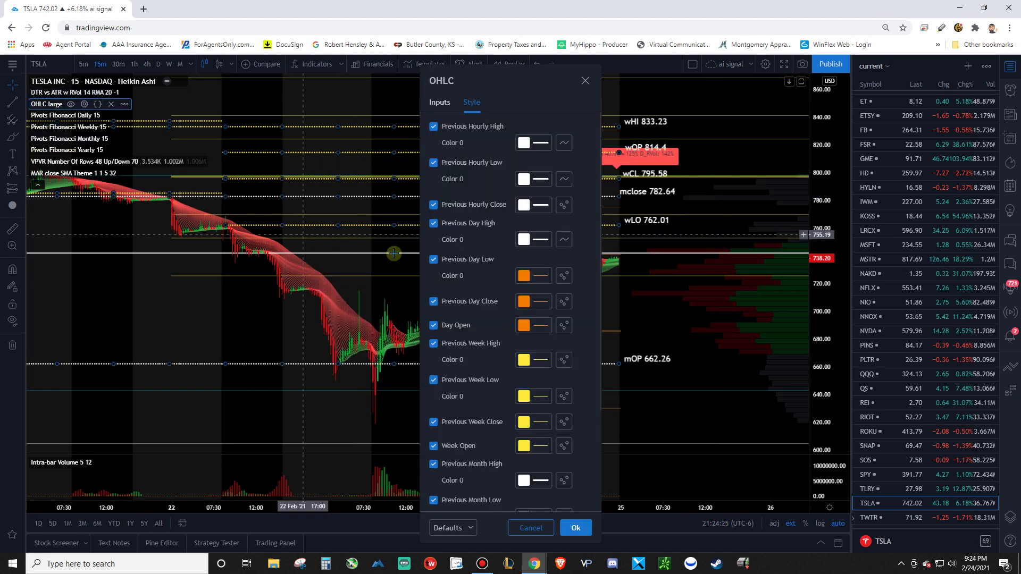
drag(520, 79, 243, 73)
click(156, 121)
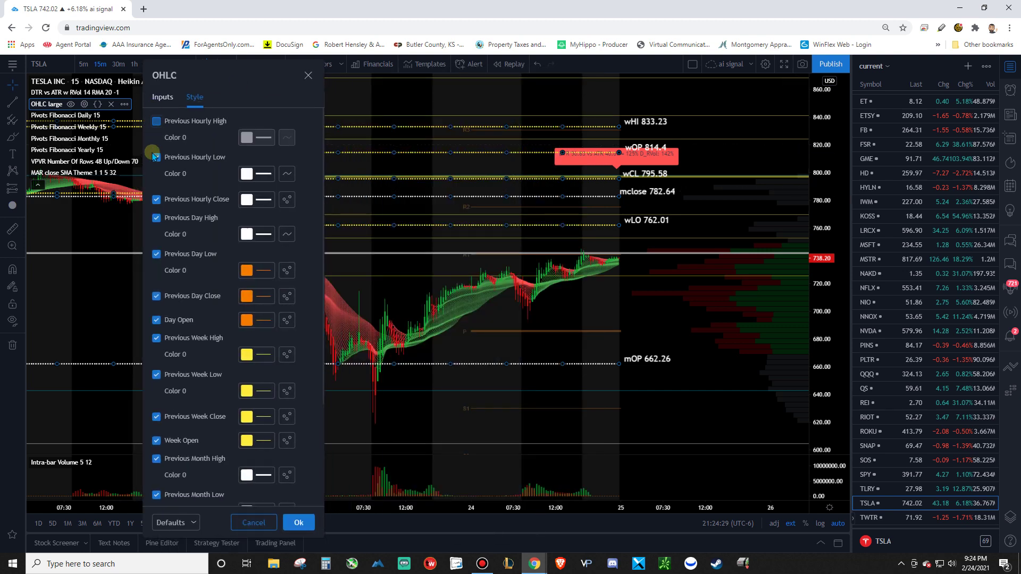
click(155, 157)
click(157, 199)
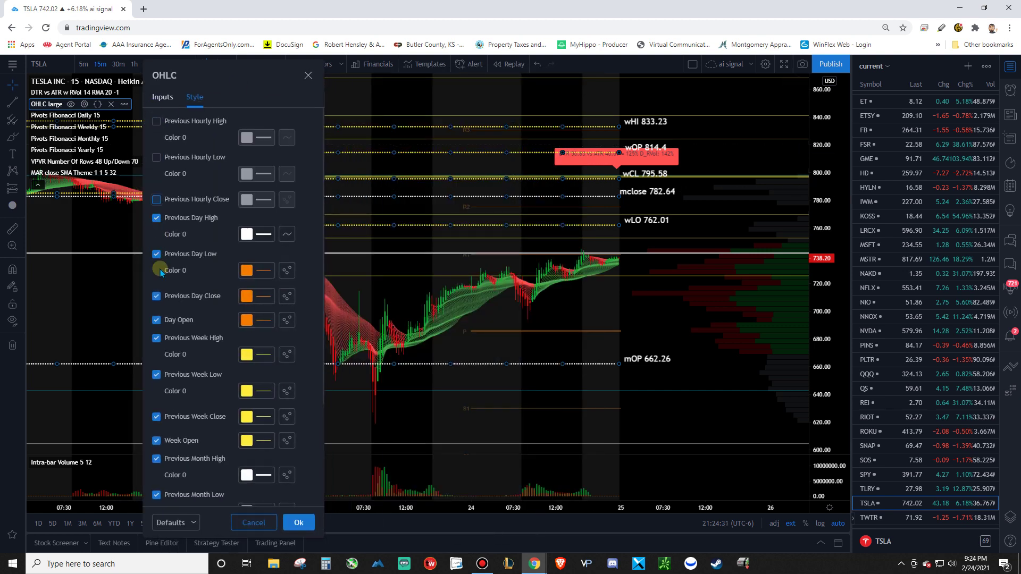
click(156, 218)
click(157, 254)
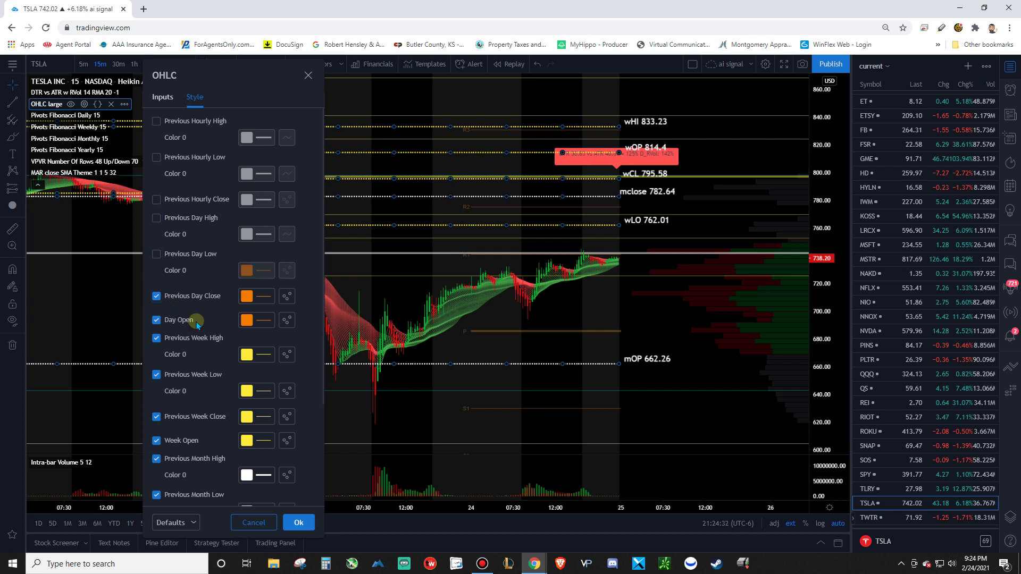
click(156, 320)
scroll(191, 314, down, 3)
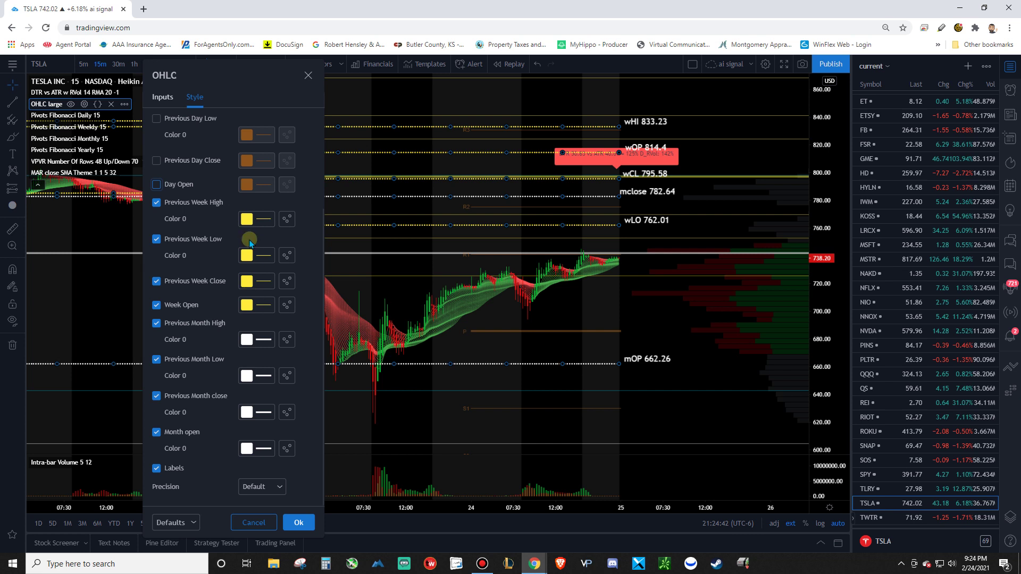
Set the Previous Week High and Previous Week Low plot styles to Circles.
click(288, 217)
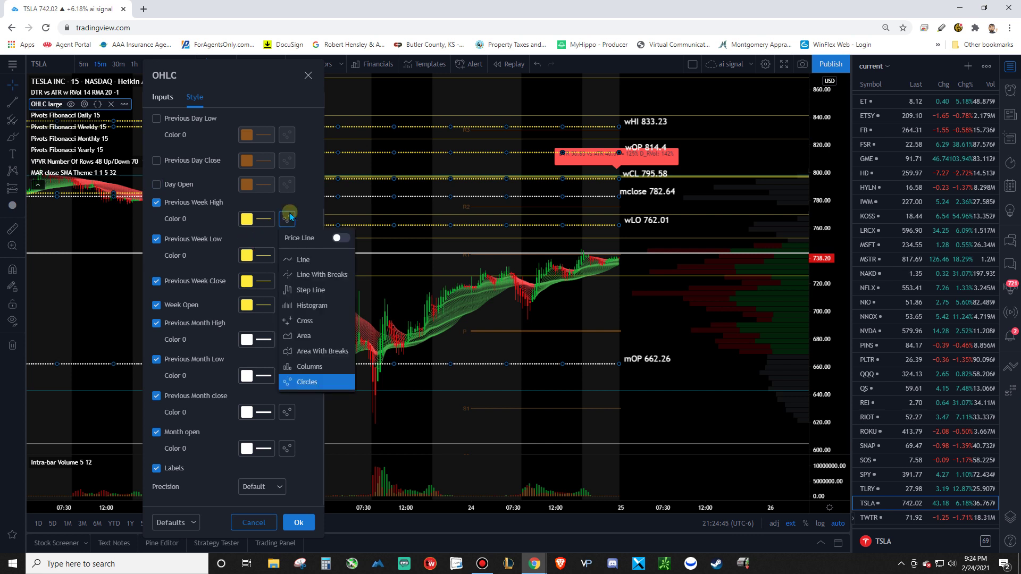
click(314, 382)
click(287, 255)
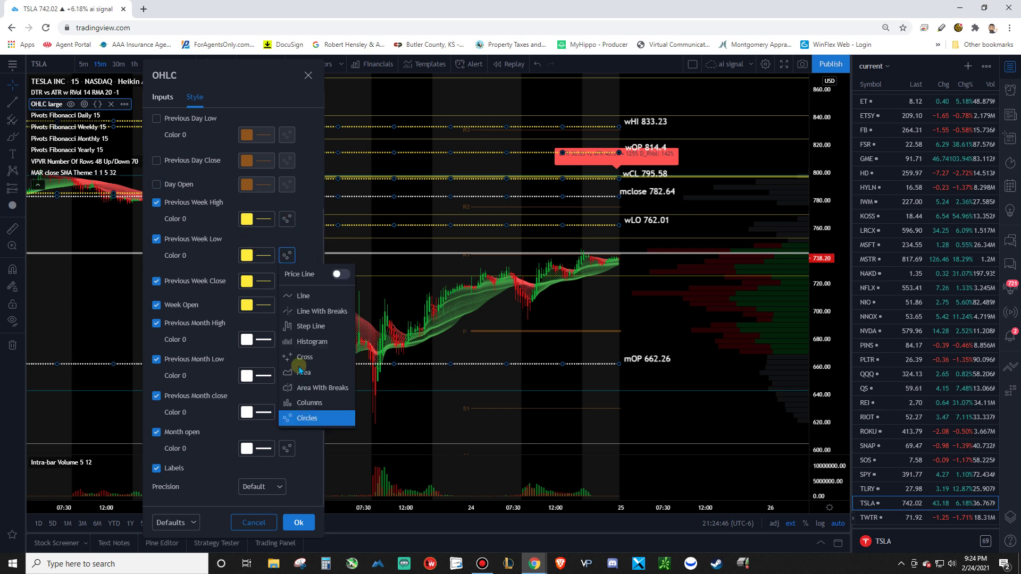
click(306, 419)
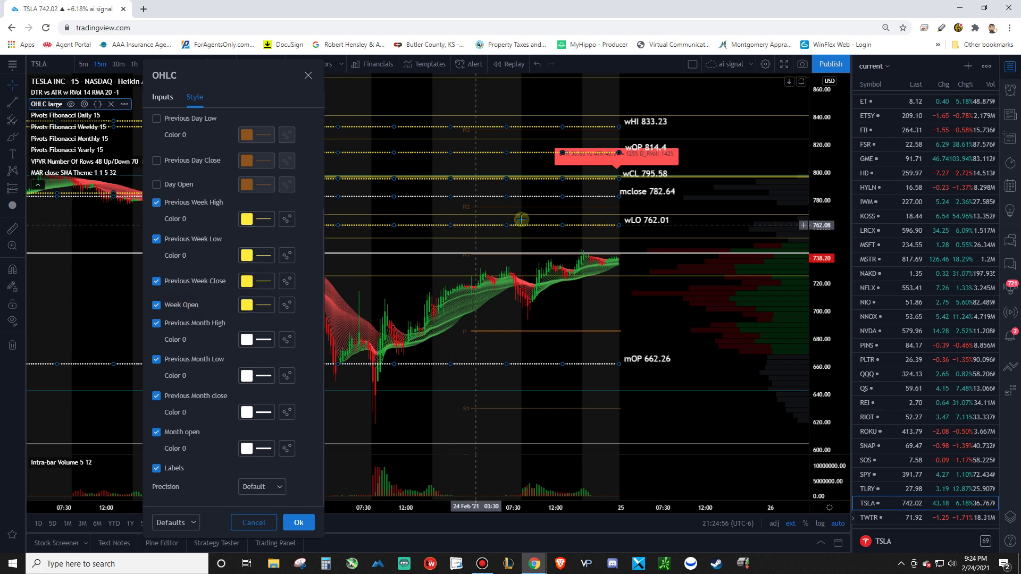
click(162, 97)
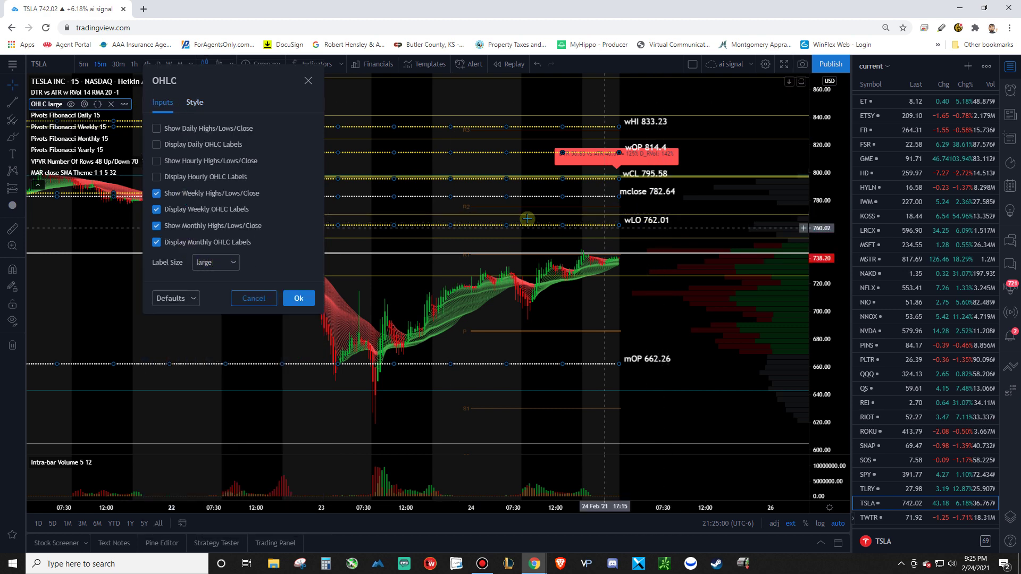
click(223, 263)
click(216, 347)
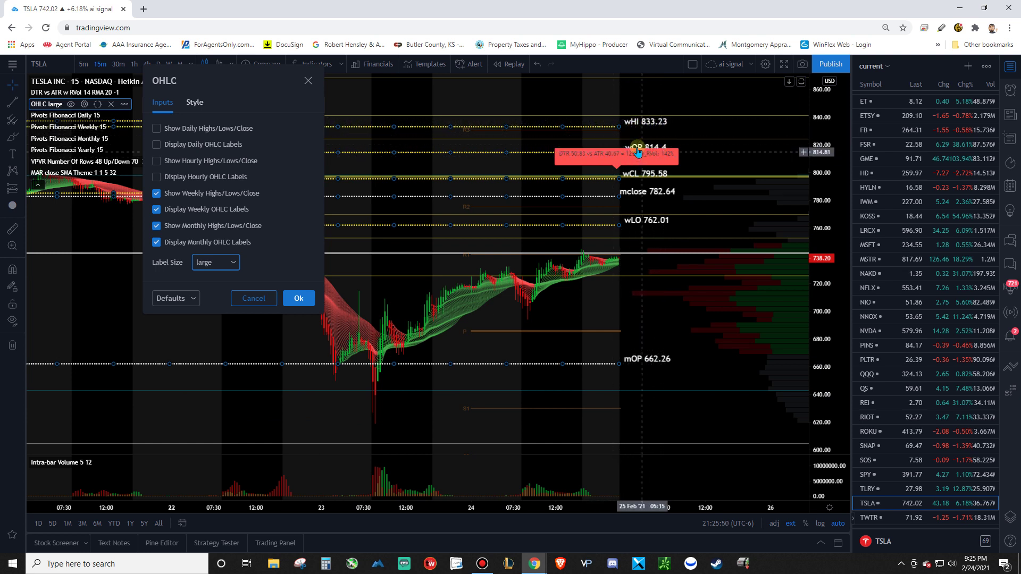
click(195, 102)
scroll(193, 301, down, 3)
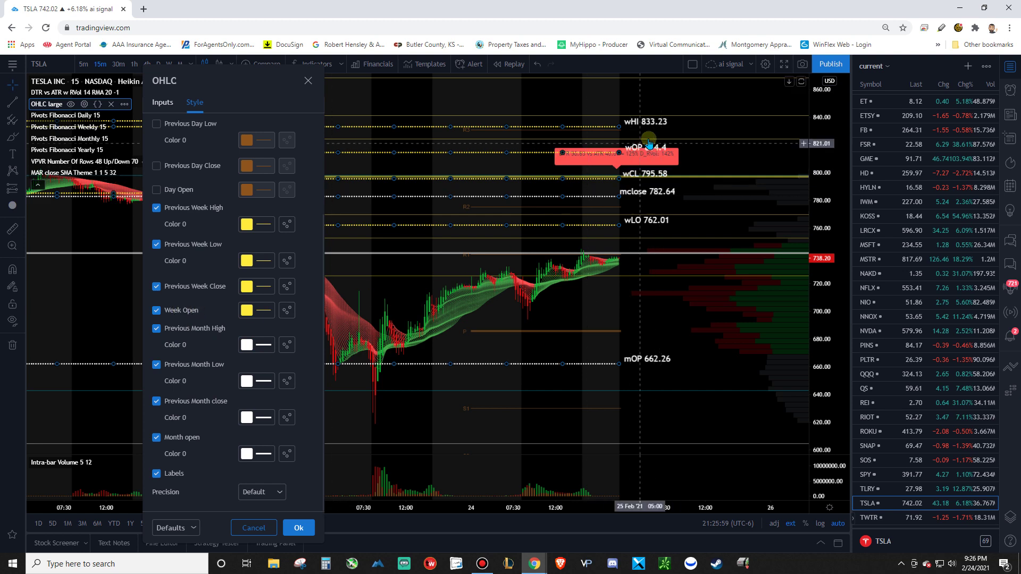
Apply the OHLC settings and pan back to earlier price history.
click(291, 526)
drag(137, 310, 410, 375)
scroll(409, 374, down, 5)
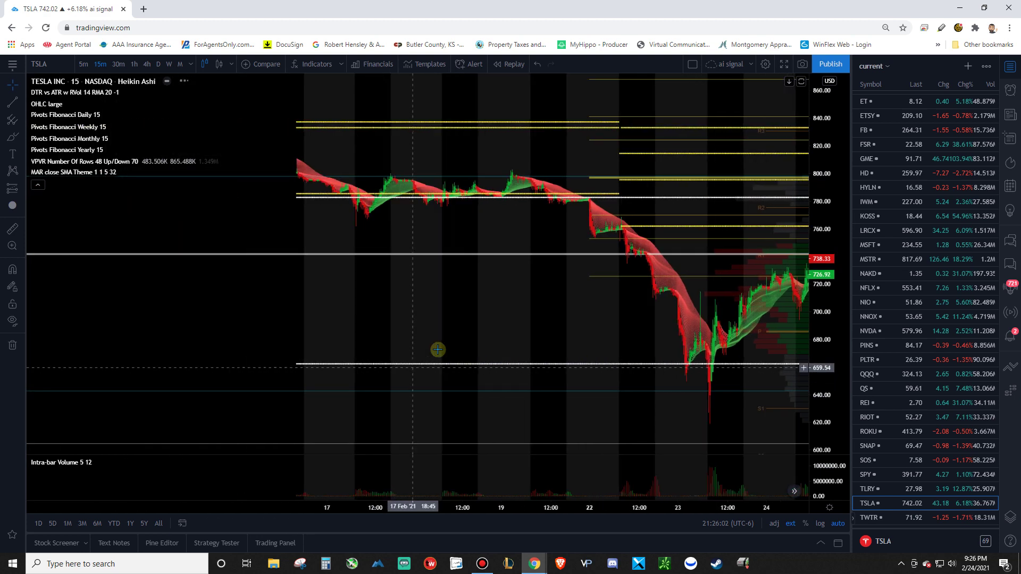
Inspect the Dec 2020–Feb 2021 levels on the daily chart, then return to 15-minute candles.
click(158, 64)
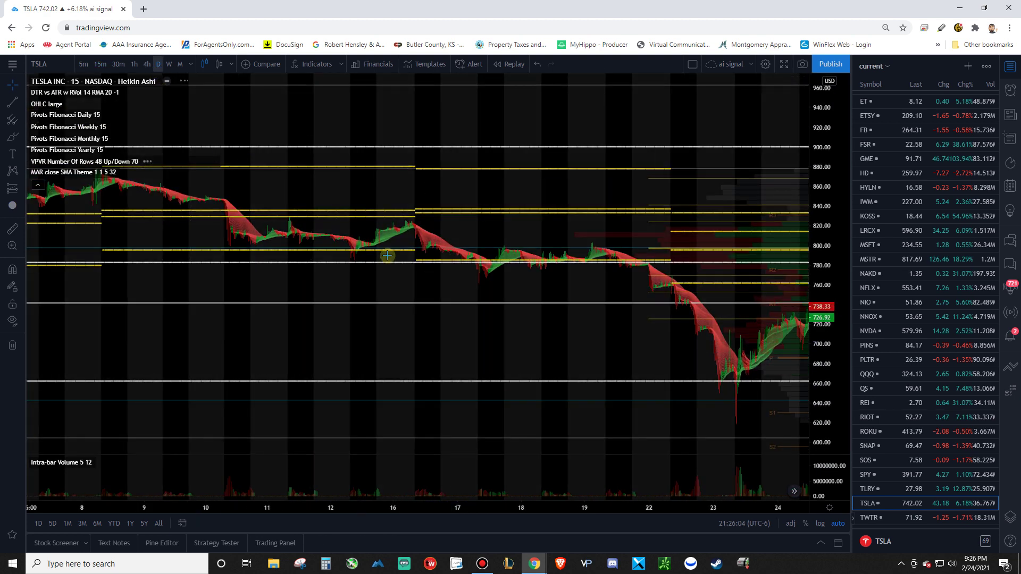
drag(664, 276, 324, 206)
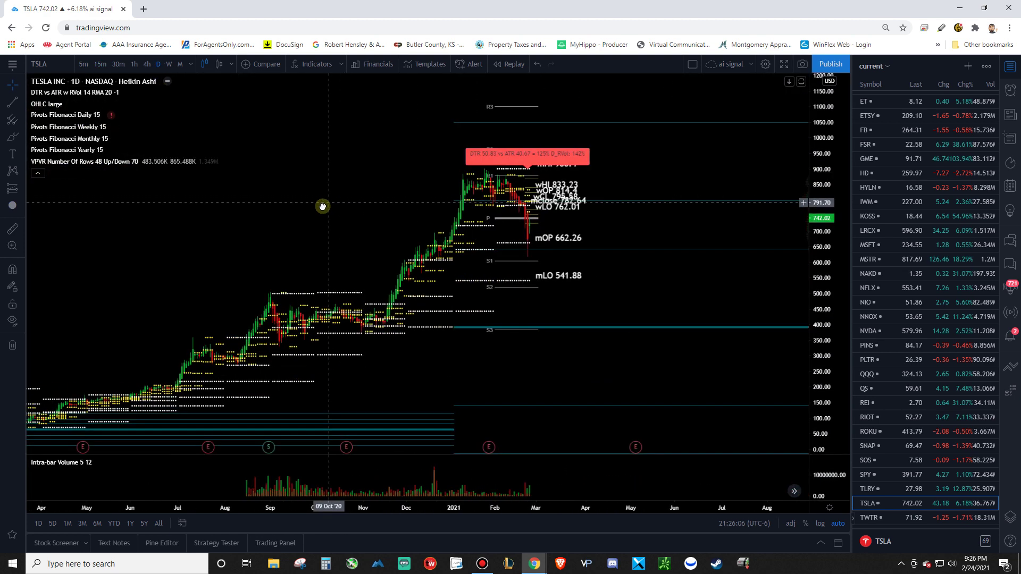
scroll(167, 219, up, 5)
drag(167, 219, 520, 223)
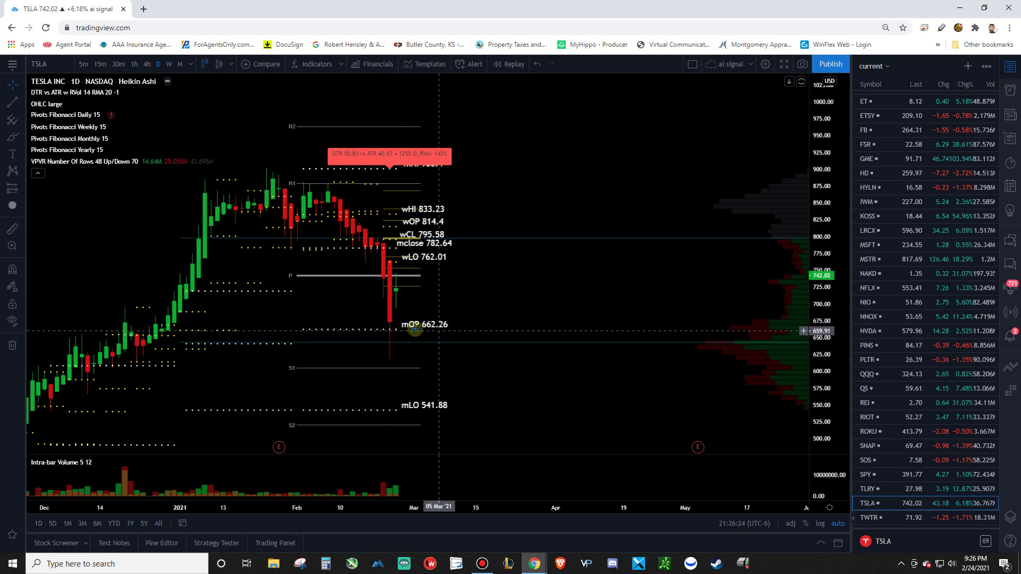
click(100, 64)
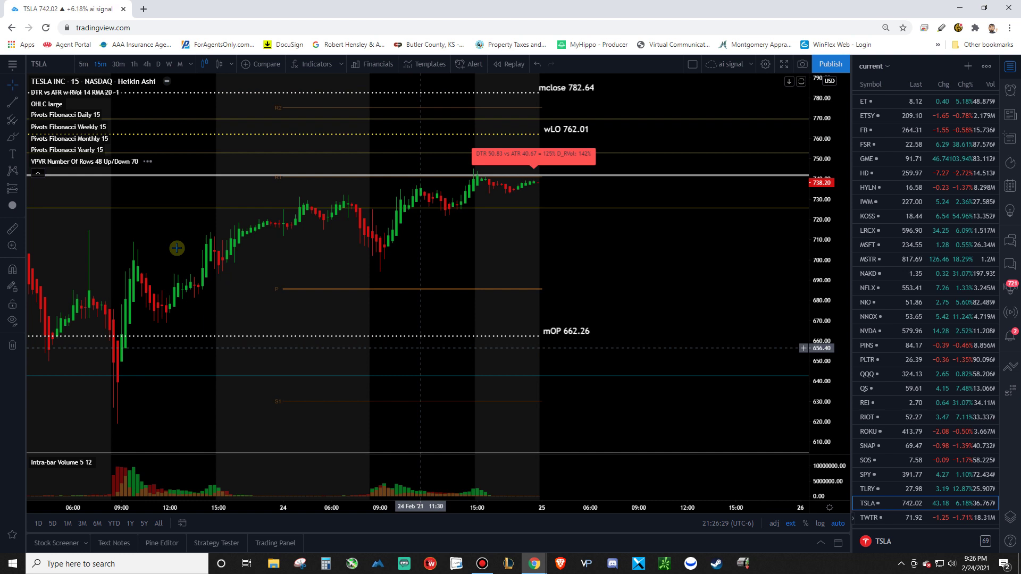
Confirm OHLC settings unchanged and pan to Feb 22–24 showing mHI 900.4 through mOP 662.26.
click(84, 104)
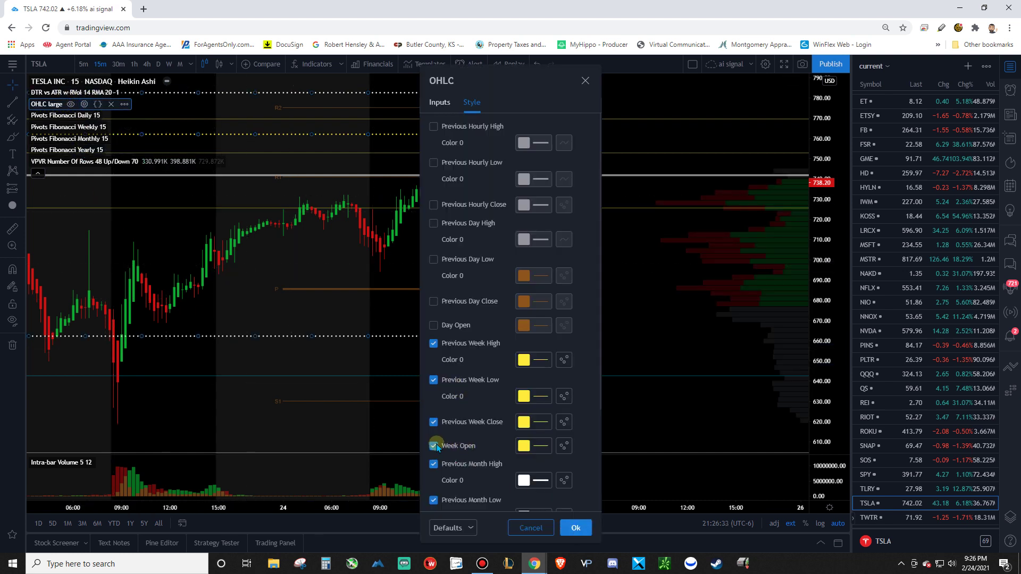
click(575, 529)
drag(408, 342, 587, 377)
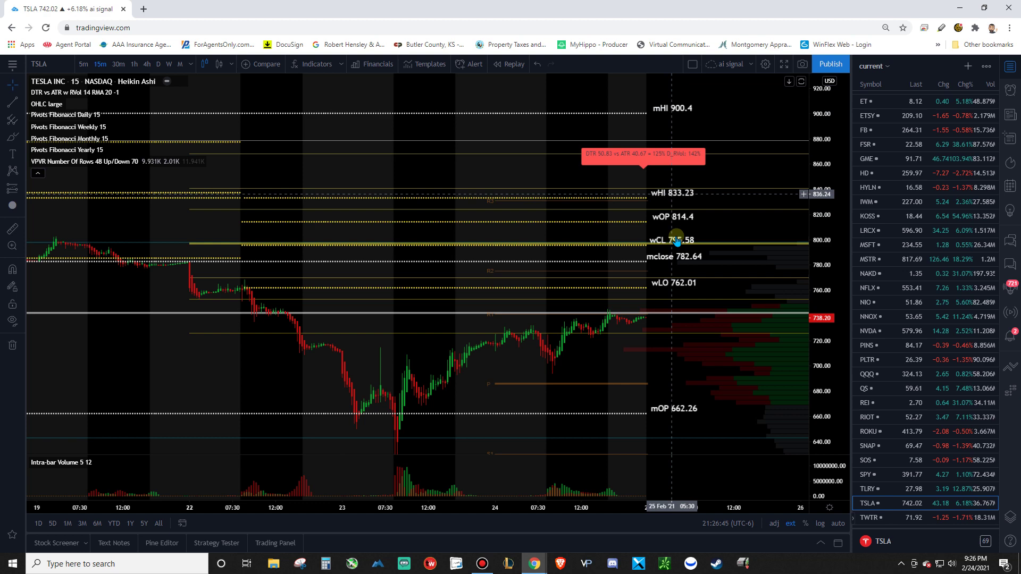
mouse_move(617, 374)
mouse_down()
mouse_move(564, 374)
mouse_move(611, 360)
mouse_up()
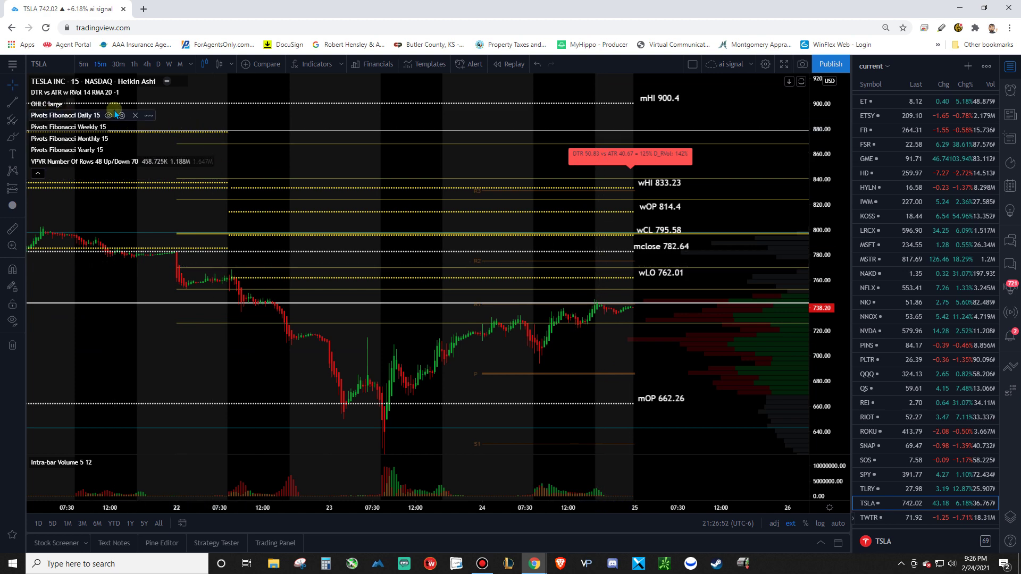
Search indicators for 'pivot', then dismiss the search without adding anything.
click(313, 63)
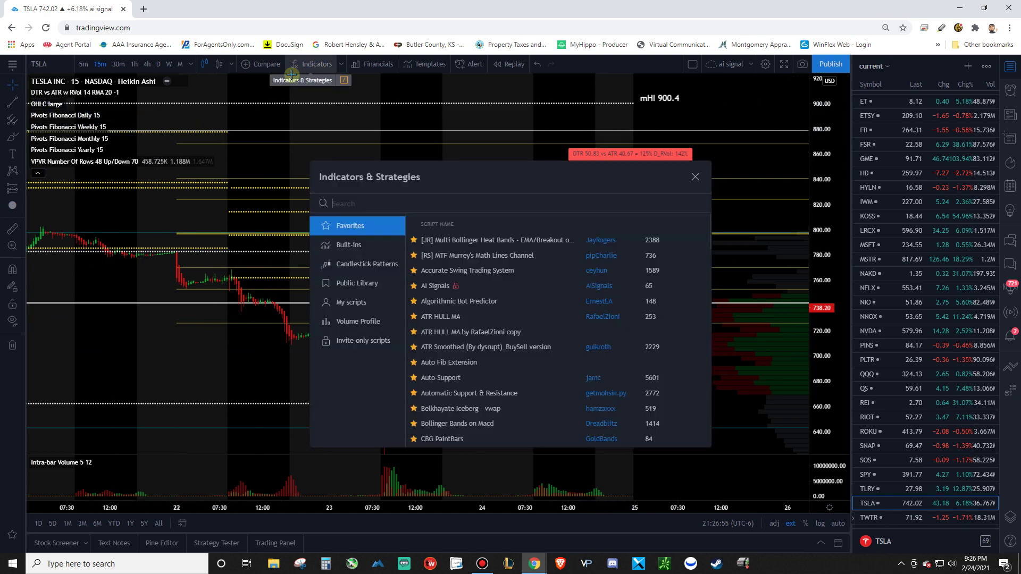
text(piv)
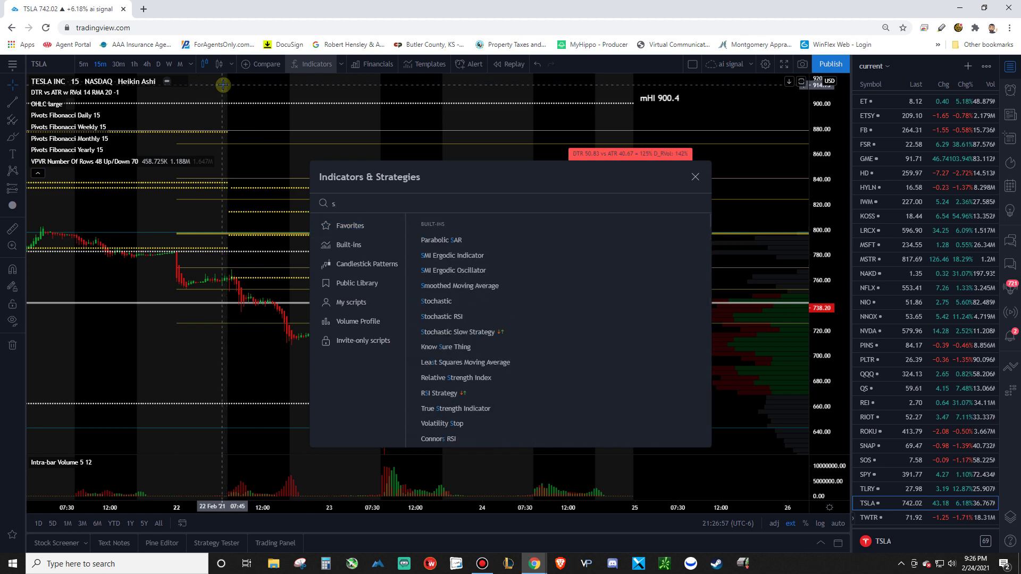
text(ot)
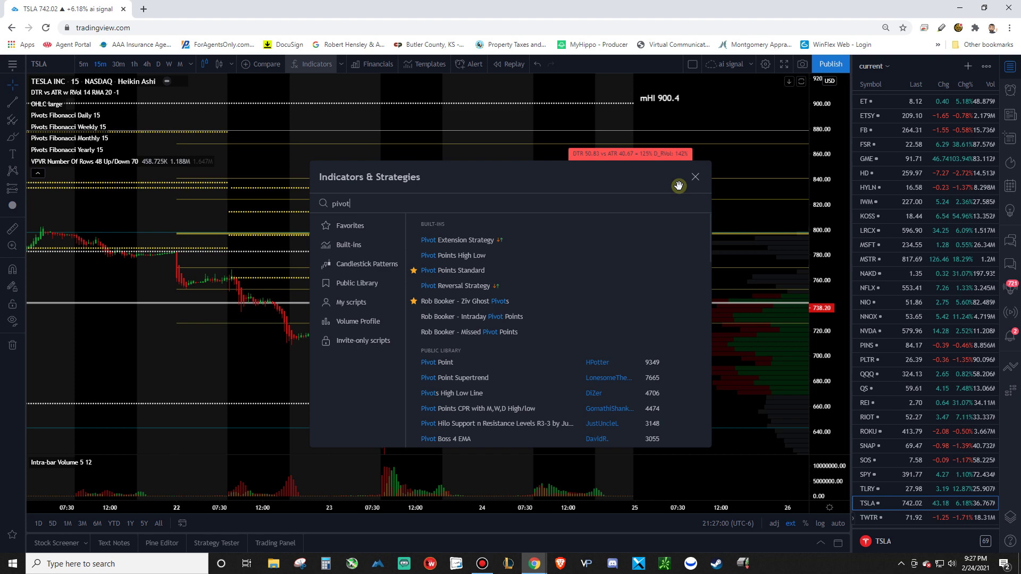
key(Escape)
In daily Fibonacci pivot settings, keep type Fibonacci and timeframe Daily, historical pivots off, then view Style.
click(122, 115)
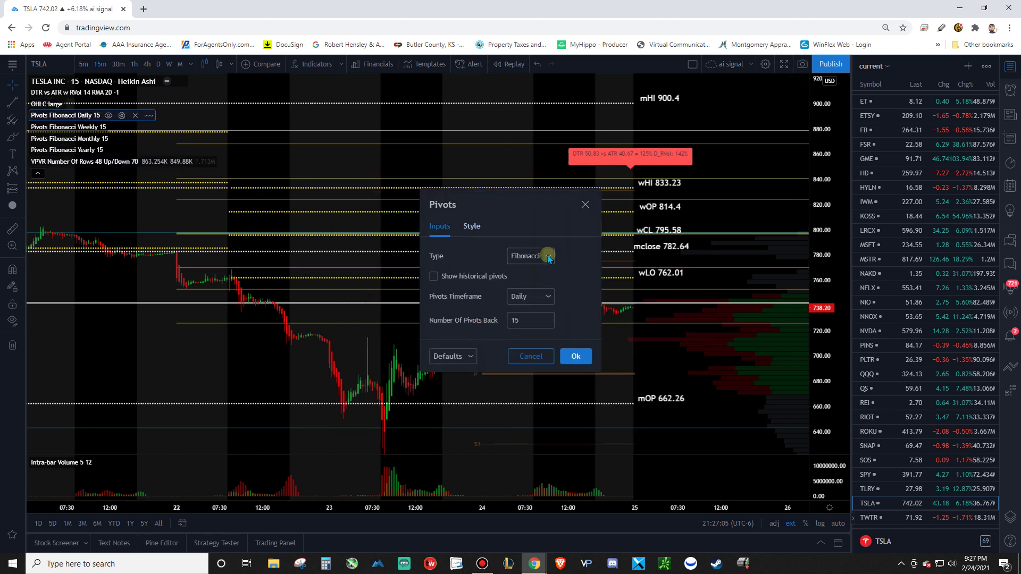
click(548, 257)
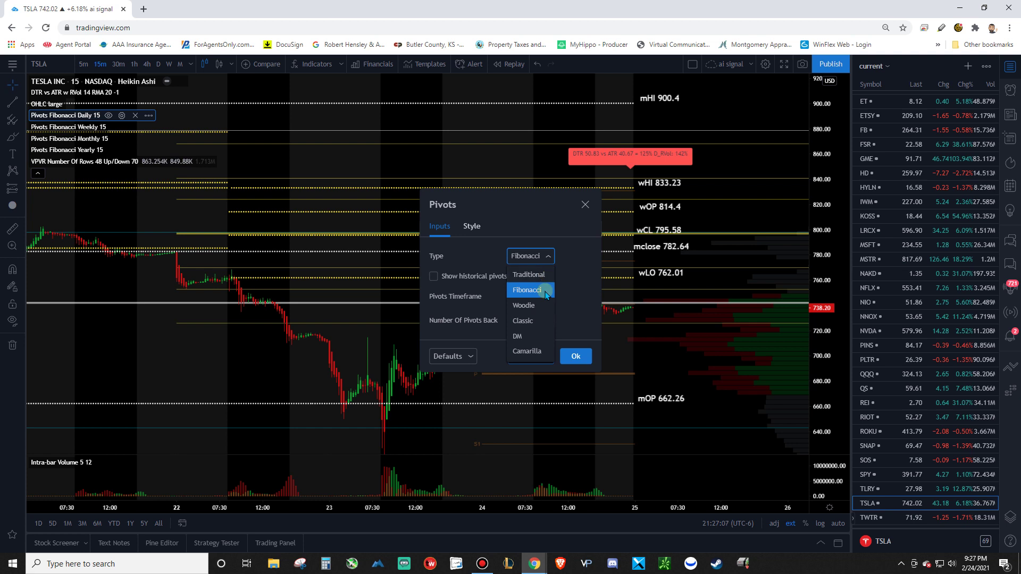
click(548, 291)
click(433, 277)
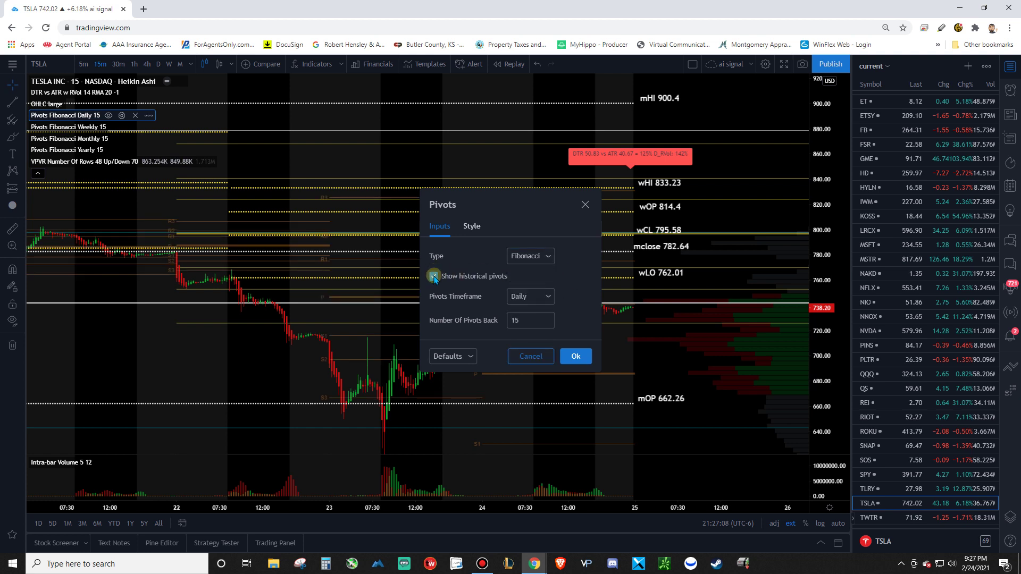
click(547, 296)
click(547, 330)
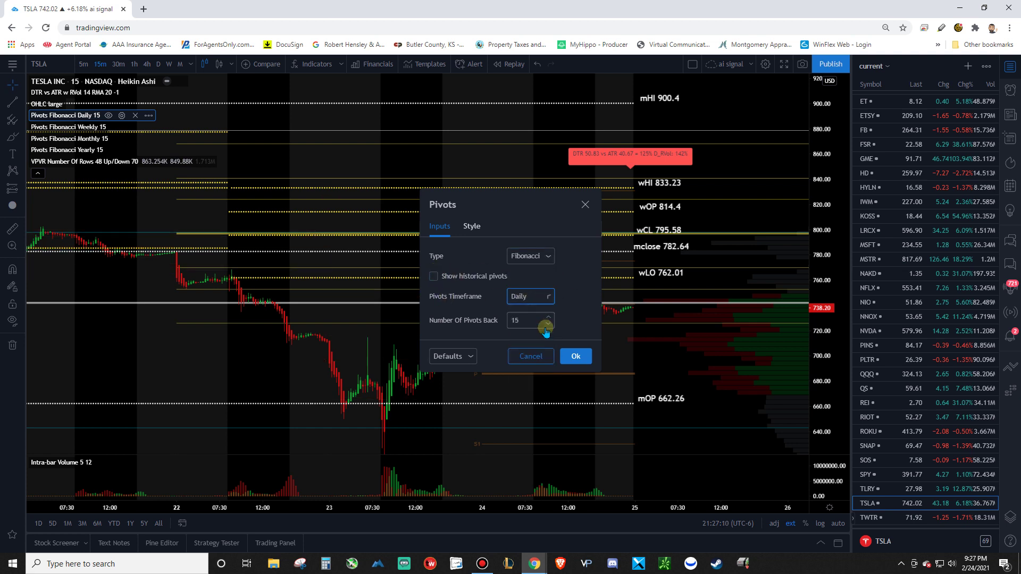
click(490, 230)
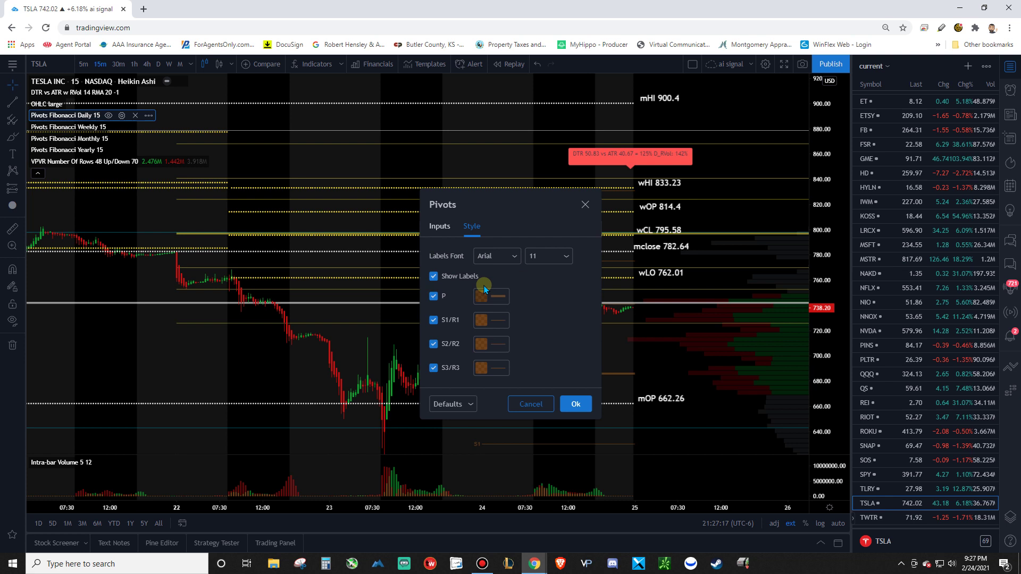
Check the P line colour options and move the Pivots dialog to the chart's left.
click(496, 297)
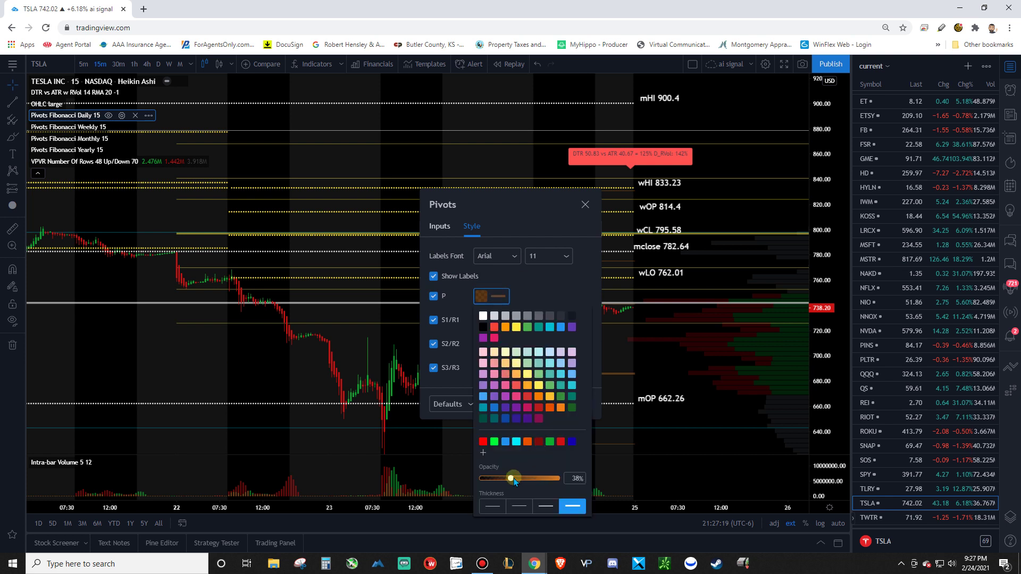
click(544, 296)
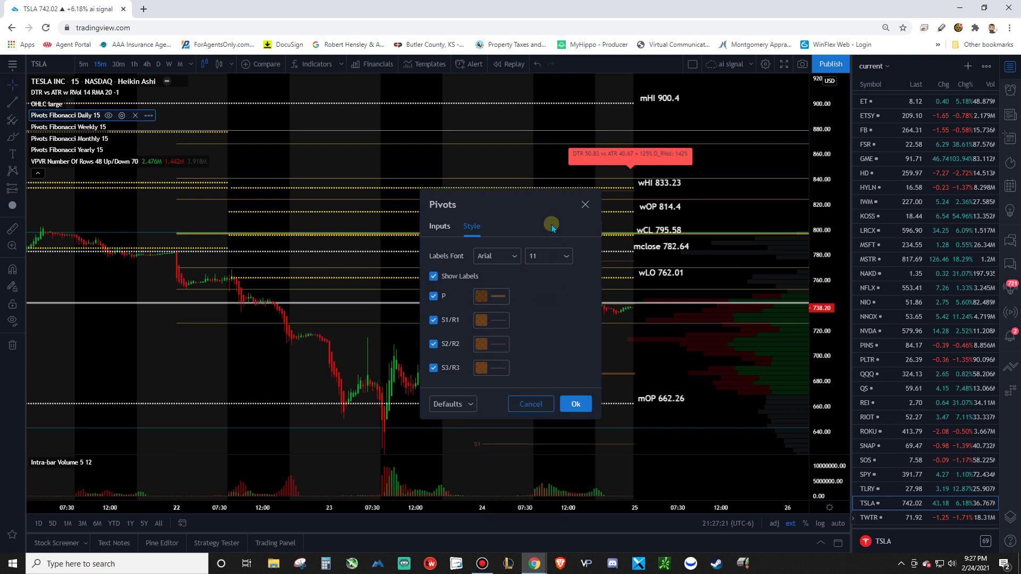
drag(532, 207, 297, 194)
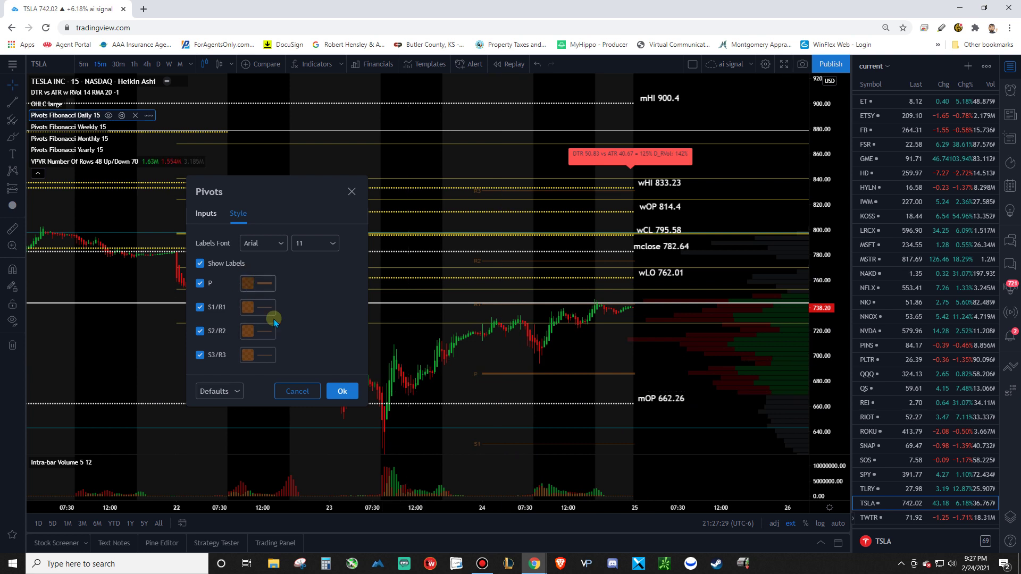
click(258, 283)
click(316, 275)
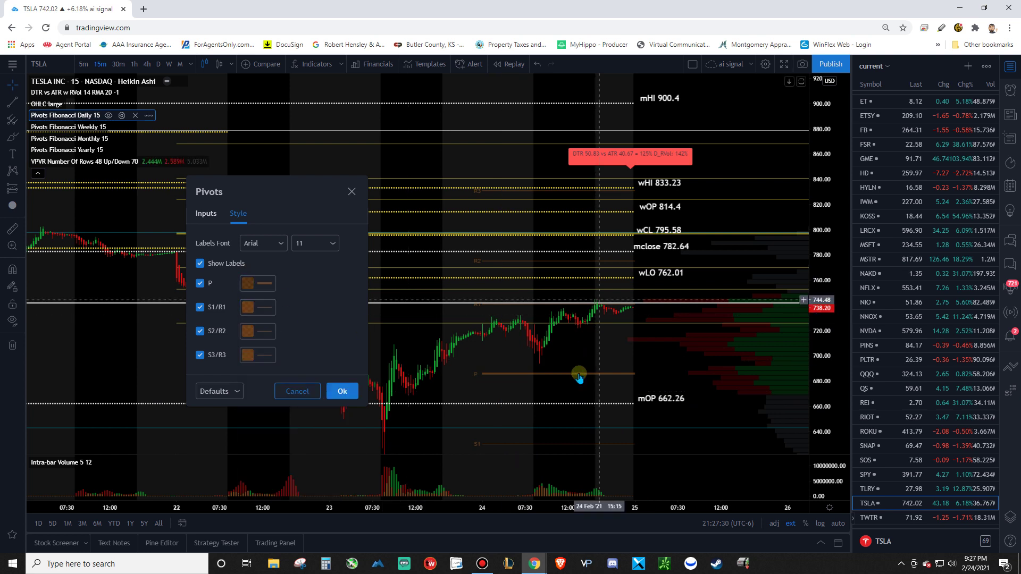
Lower the daily pivot P line's orange to about 36% opacity.
click(258, 283)
drag(276, 466, 408, 478)
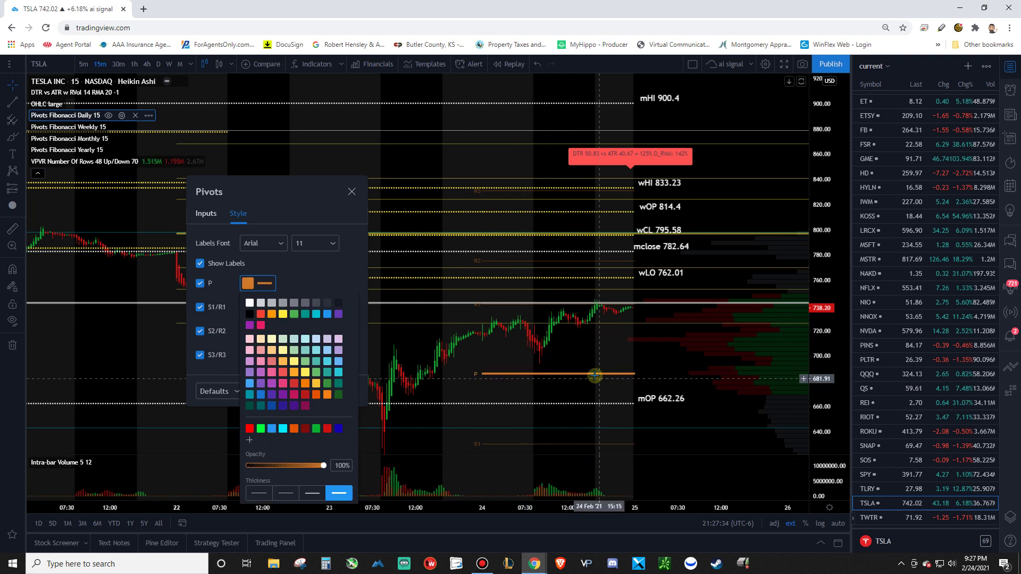
click(324, 466)
drag(324, 466, 277, 470)
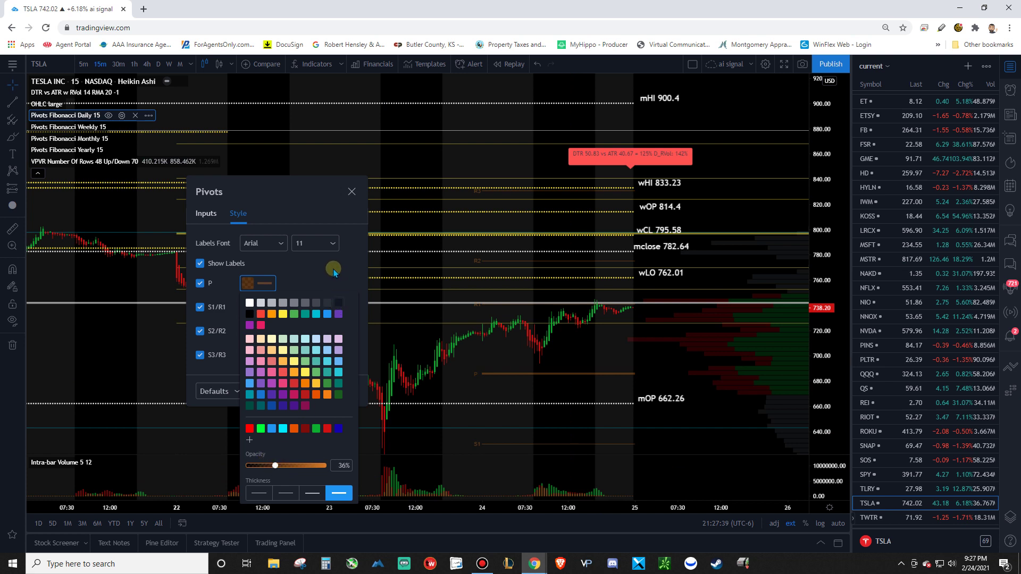
click(267, 308)
Recheck the P and S1/R1 colours and close the daily Pivots dialog.
click(265, 284)
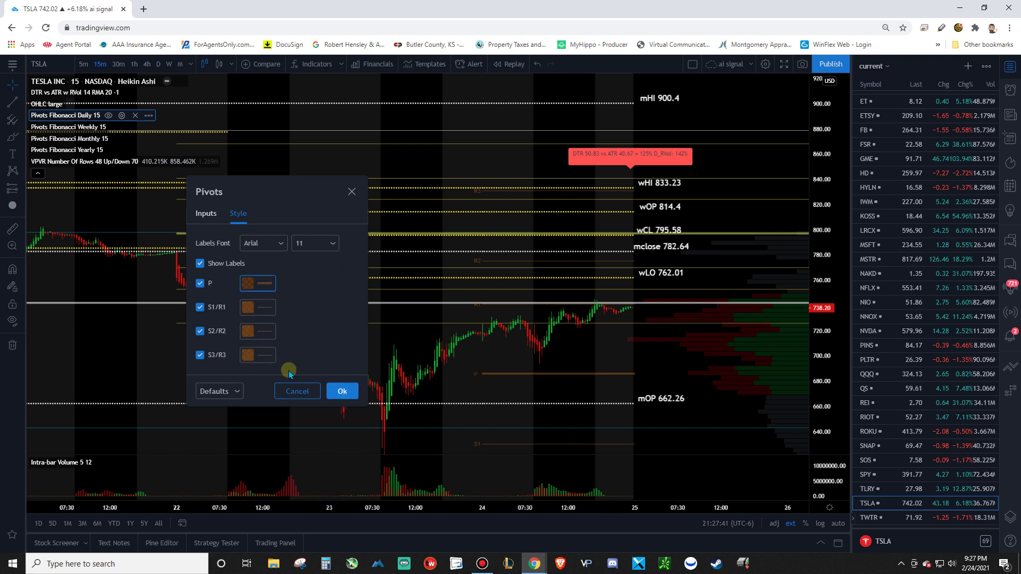
click(291, 281)
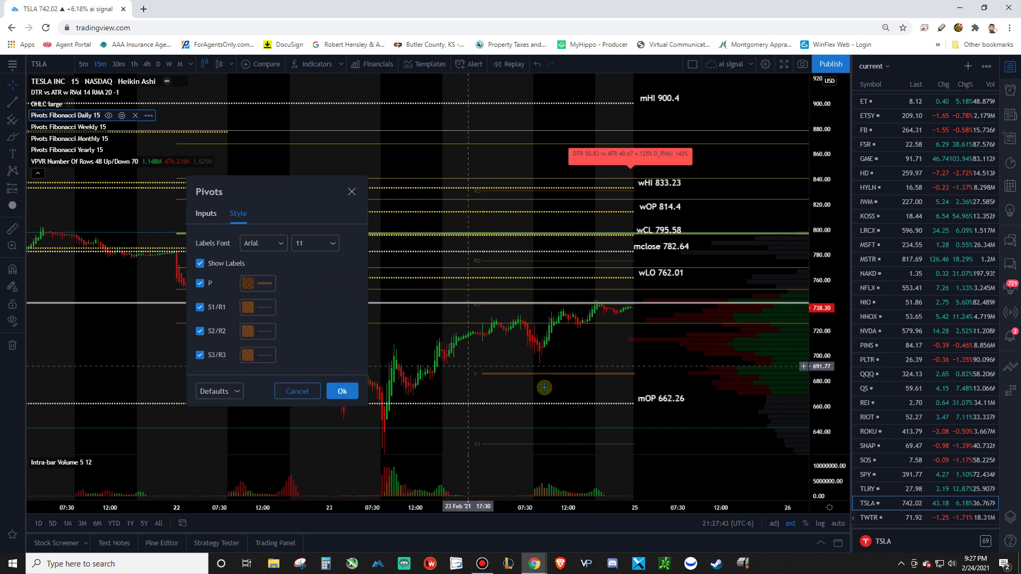
click(566, 380)
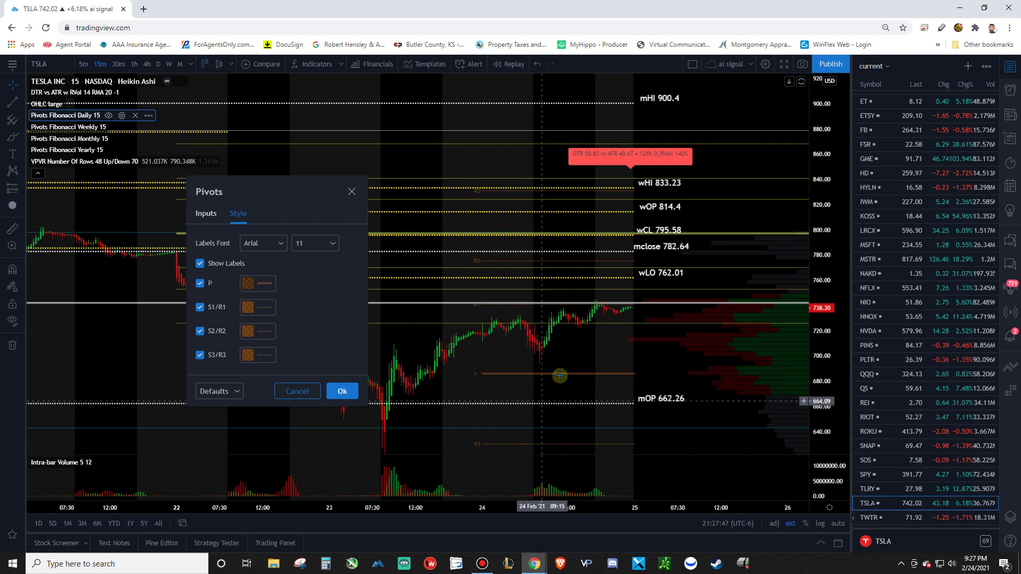
click(249, 309)
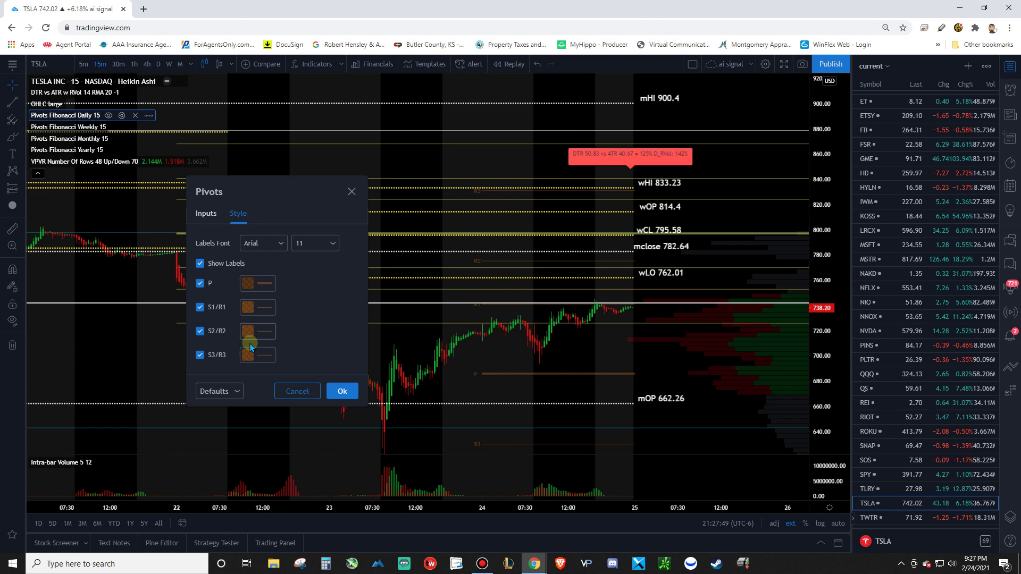
click(363, 387)
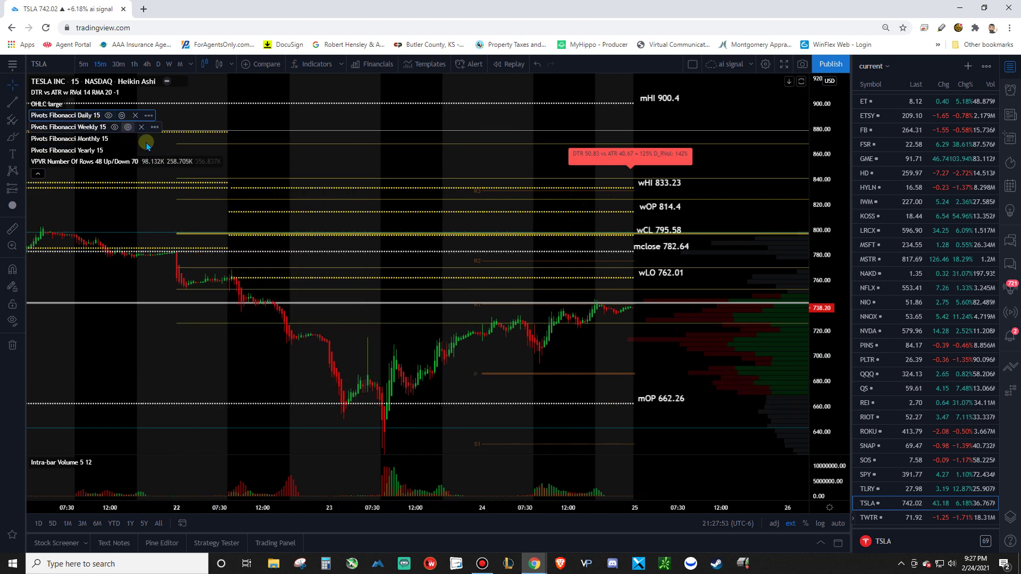
Set weekly pivot opacities: P to 34%, S1/R1 to 31%, S2/R2 slightly dimmer, then apply.
double_click(99, 128)
click(501, 292)
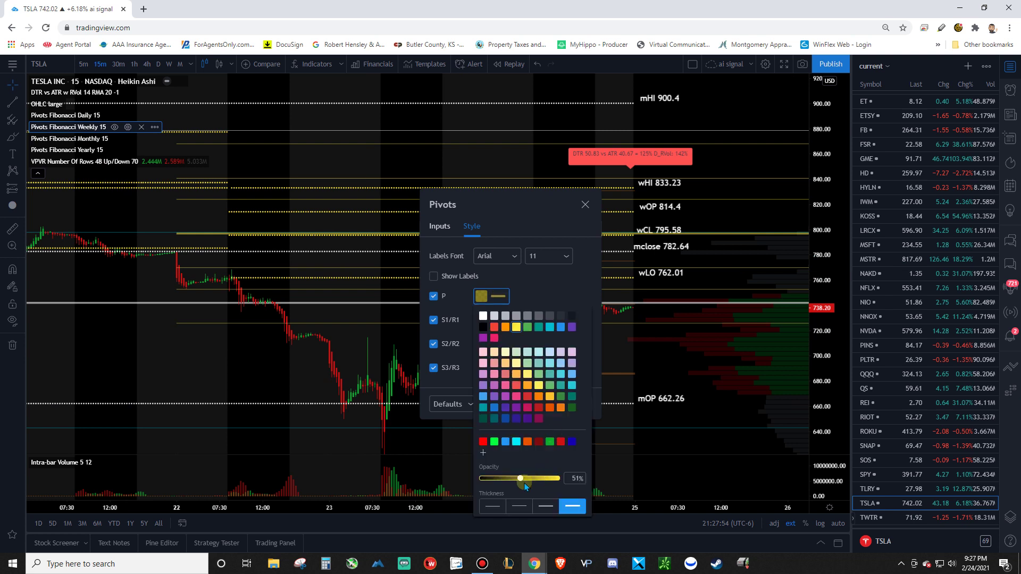
drag(524, 477, 508, 478)
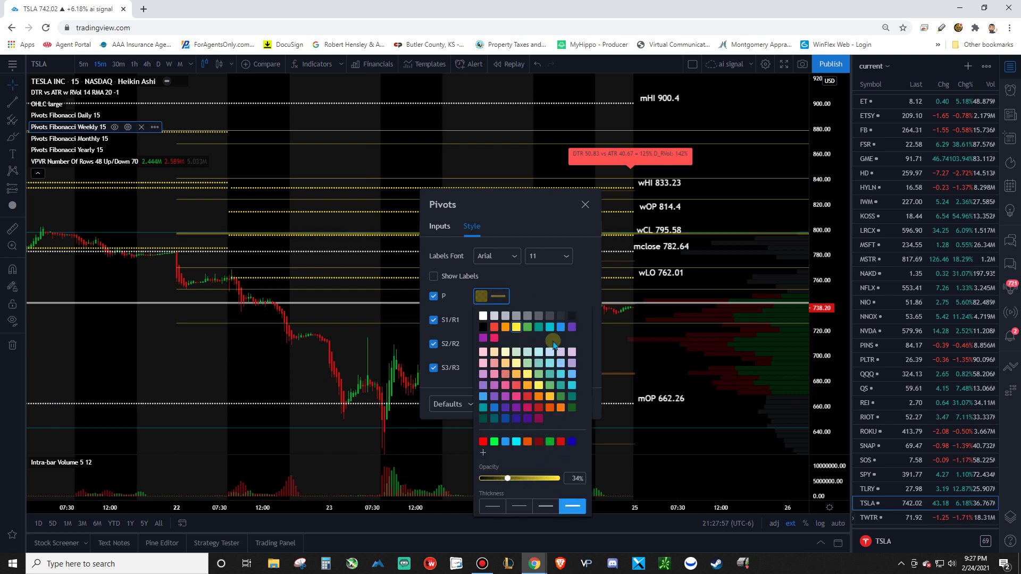
click(502, 320)
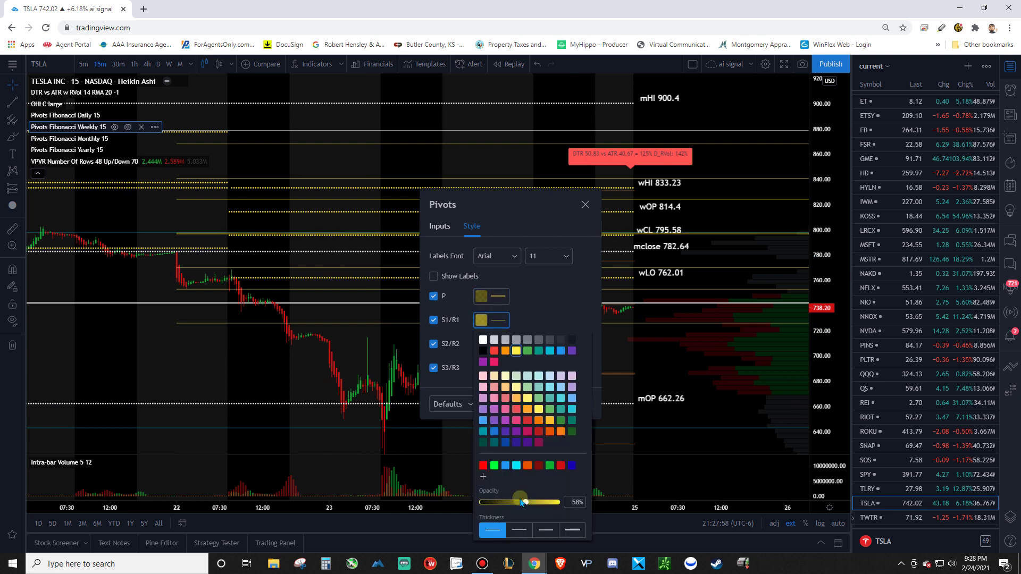
drag(527, 502, 505, 502)
click(520, 317)
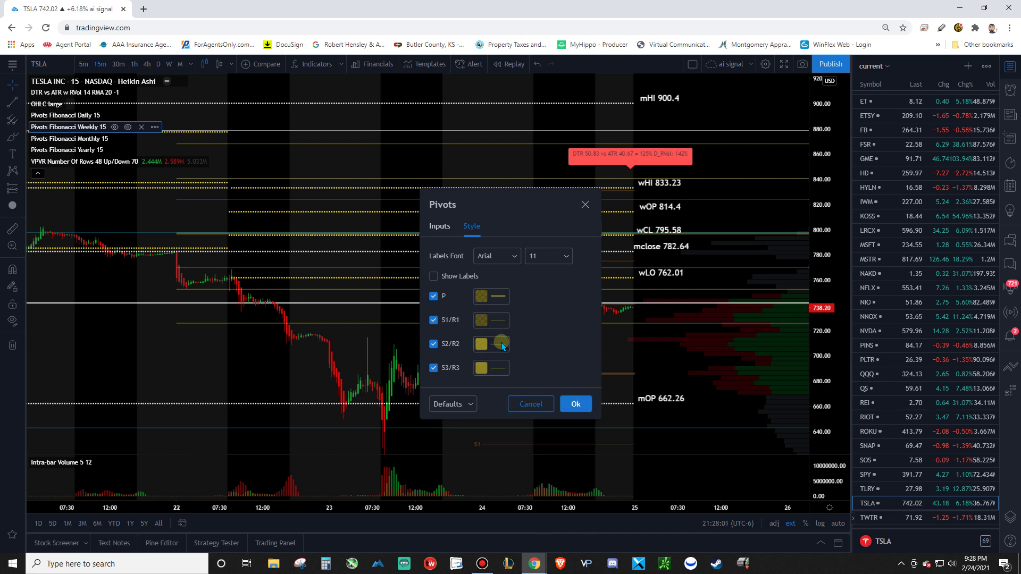
click(491, 343)
drag(525, 519, 513, 514)
click(552, 324)
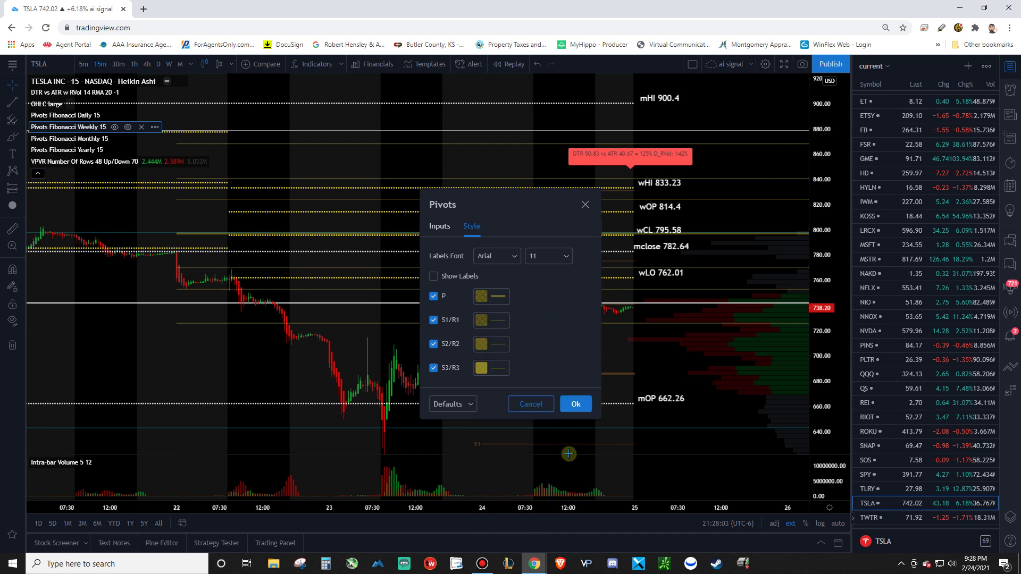
click(490, 366)
click(593, 394)
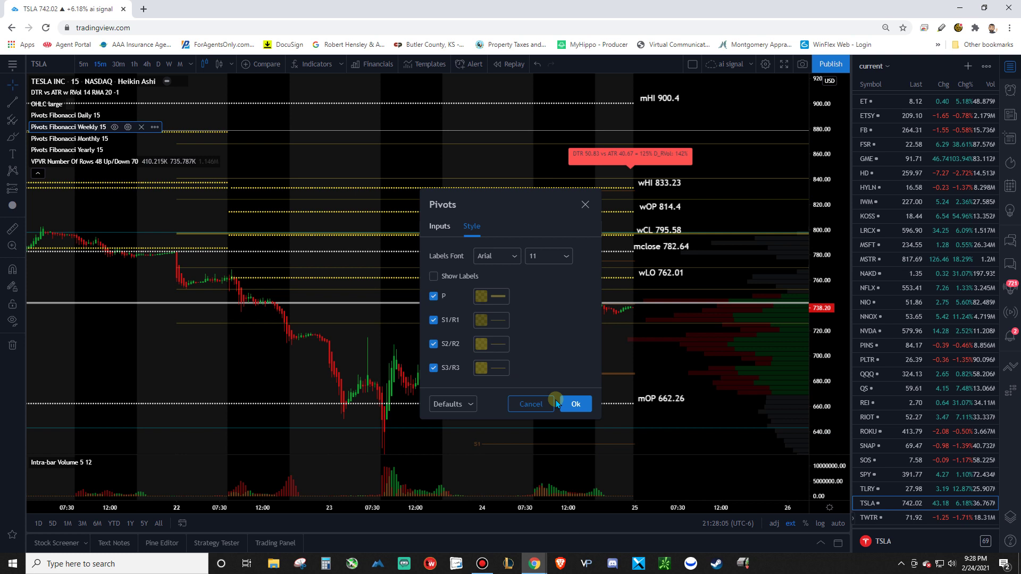
click(577, 404)
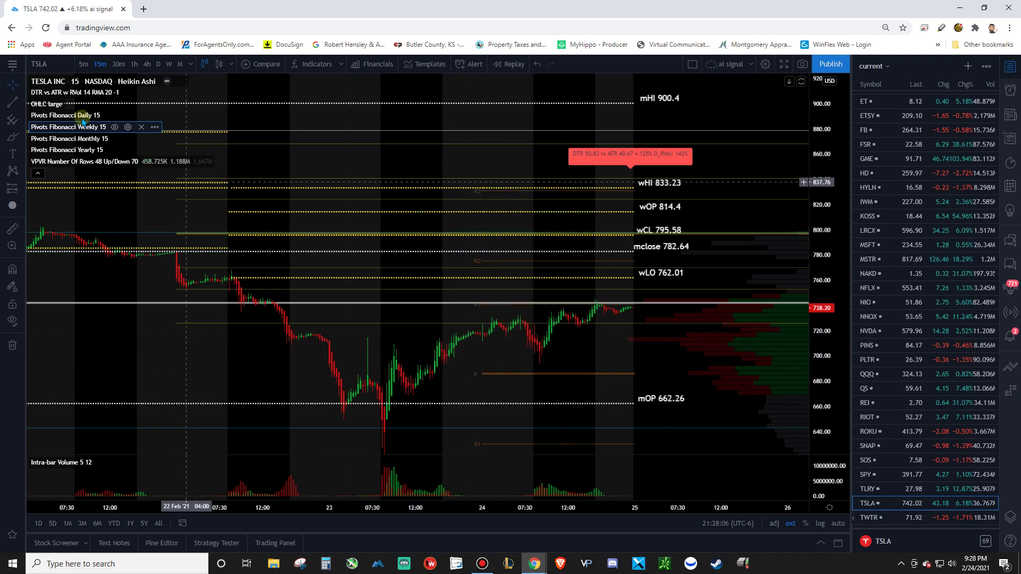
Confirm the weekly pivots' timeframe stays Weekly.
click(128, 127)
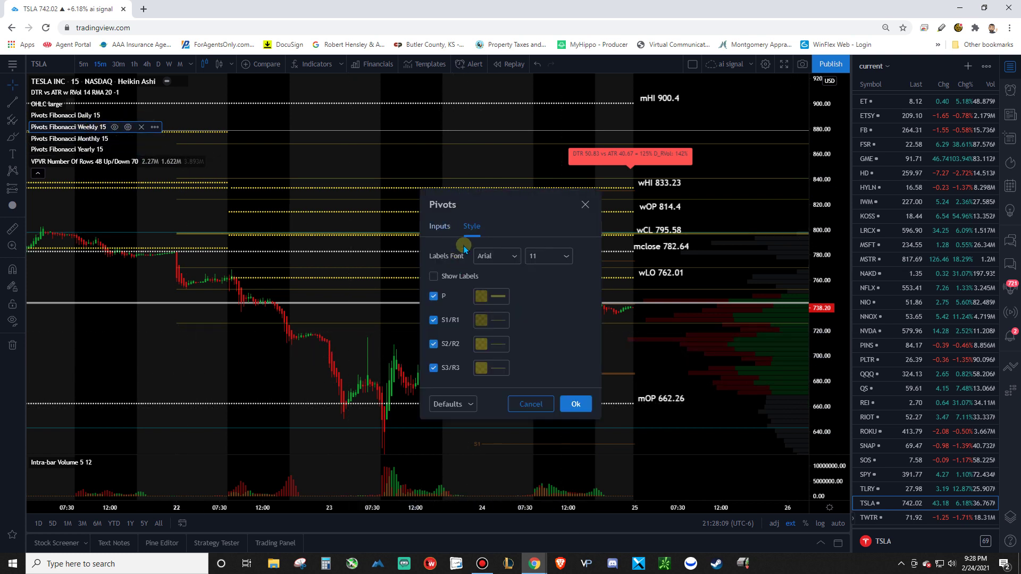
click(440, 227)
click(540, 296)
click(535, 262)
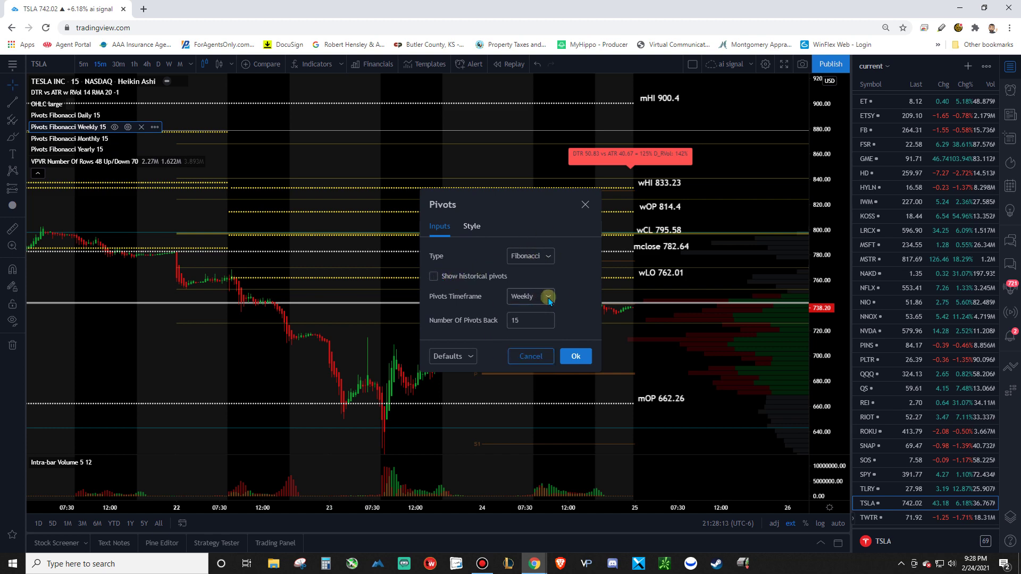
click(576, 356)
Confirm the monthly Fibonacci pivots' timeframe stays Monthly.
click(130, 138)
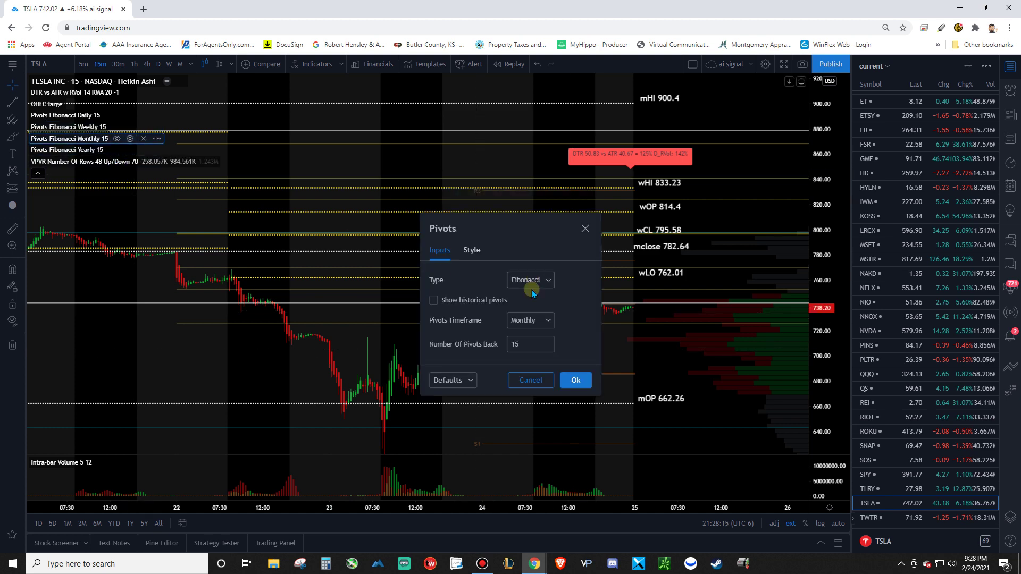
click(534, 320)
click(536, 319)
click(536, 320)
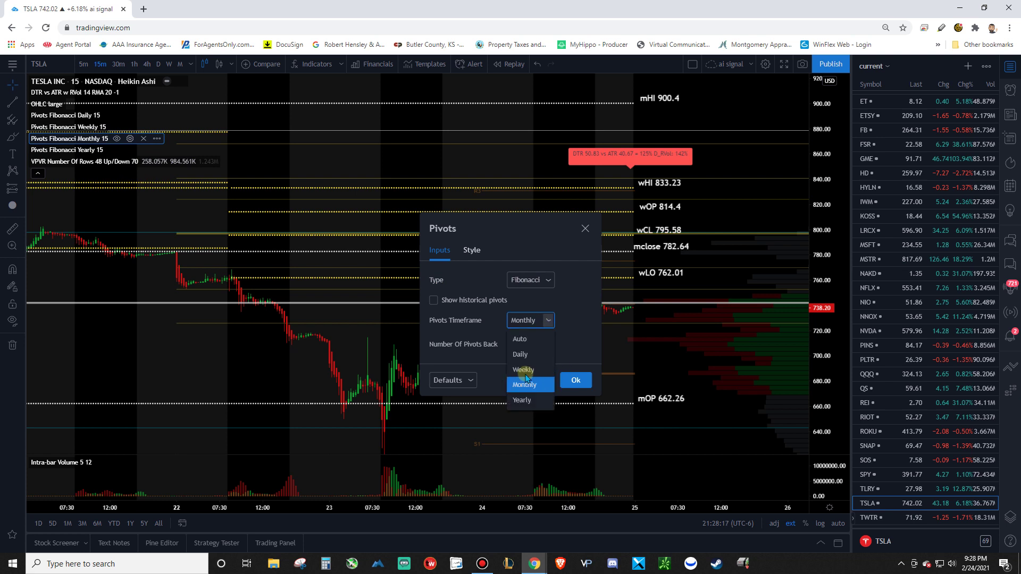
click(577, 382)
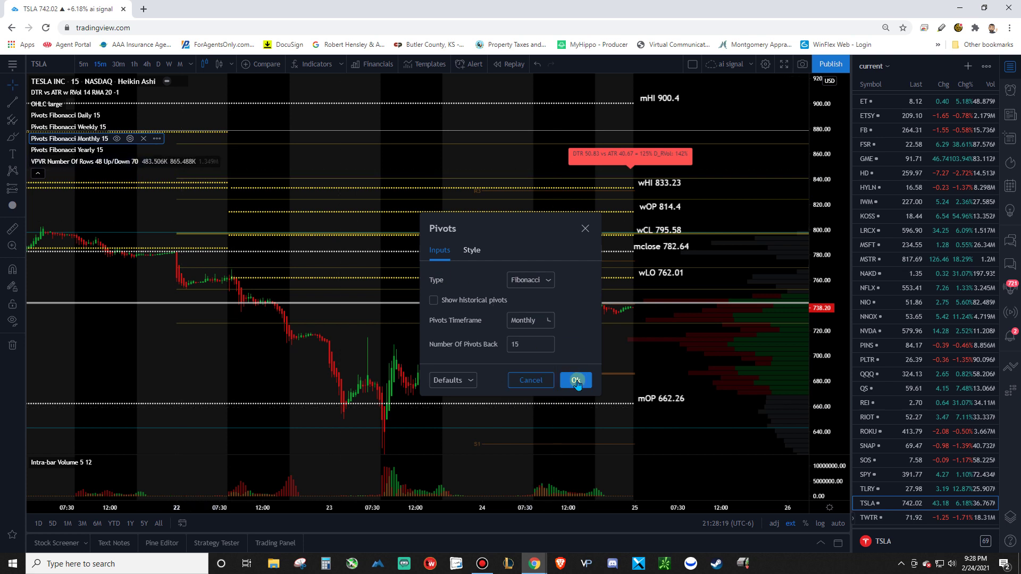
click(577, 382)
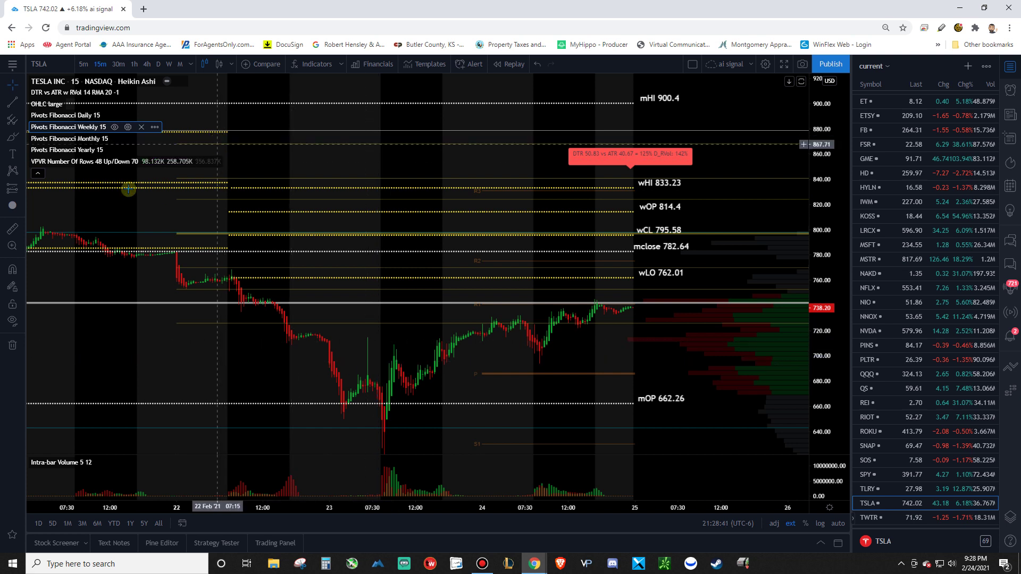
Look over the Volume Profile indicator list, then close it to return to the TSLA chart with VPVR.
click(311, 64)
click(366, 327)
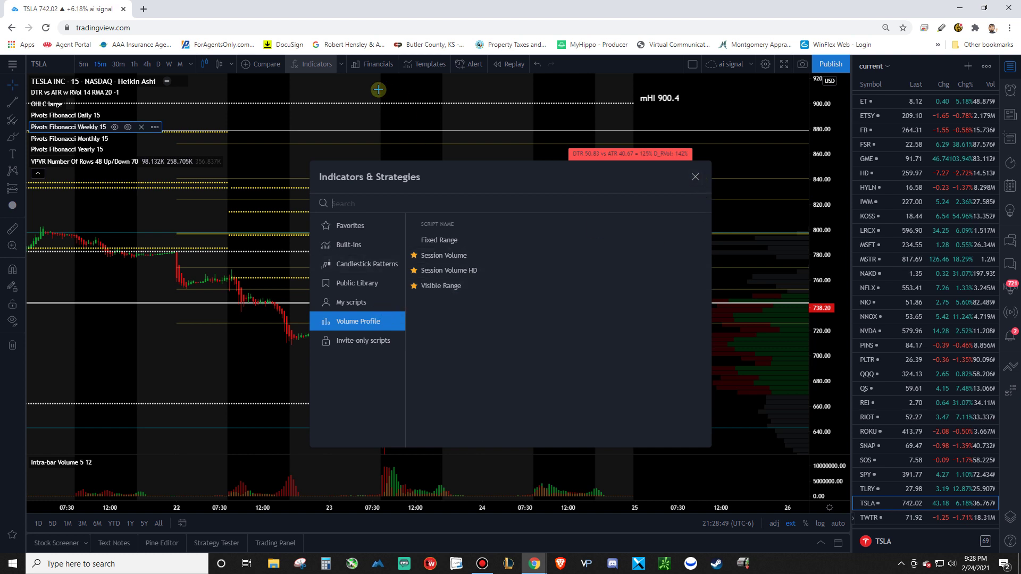
click(480, 155)
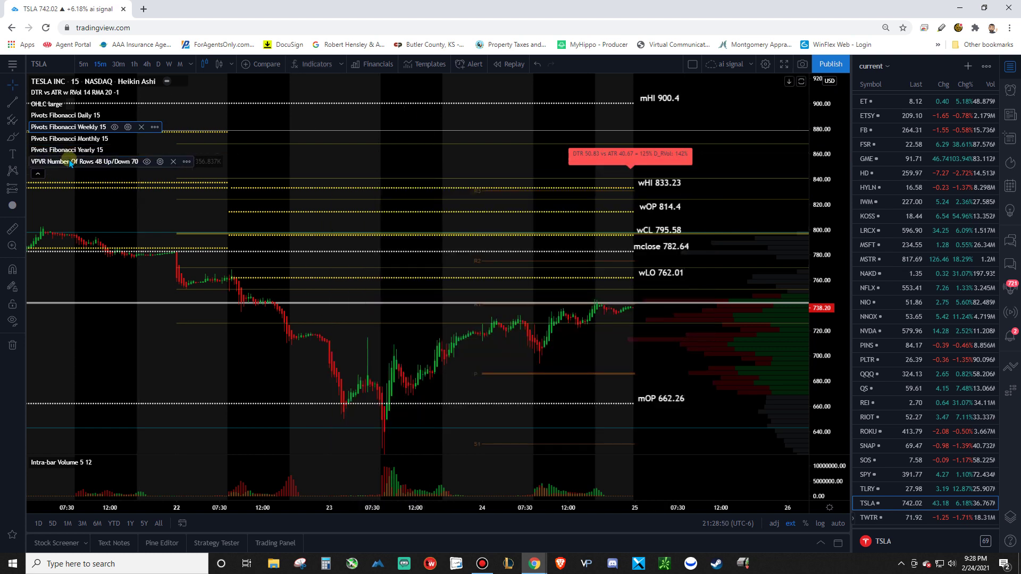
Open the VPVR settings, check the rows input, and switch to Style, leaving the POC line off.
click(159, 163)
drag(531, 274, 298, 274)
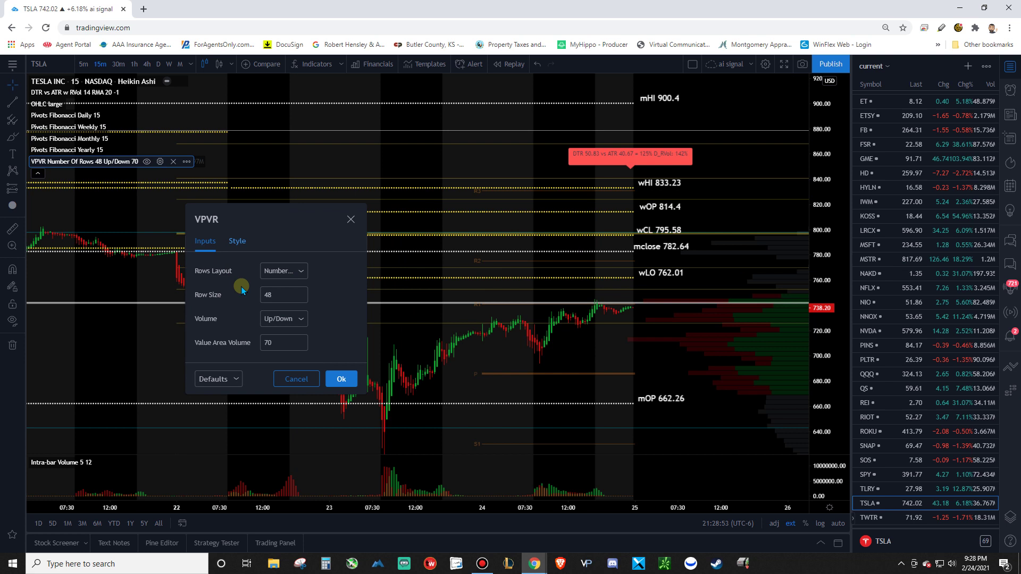
click(280, 300)
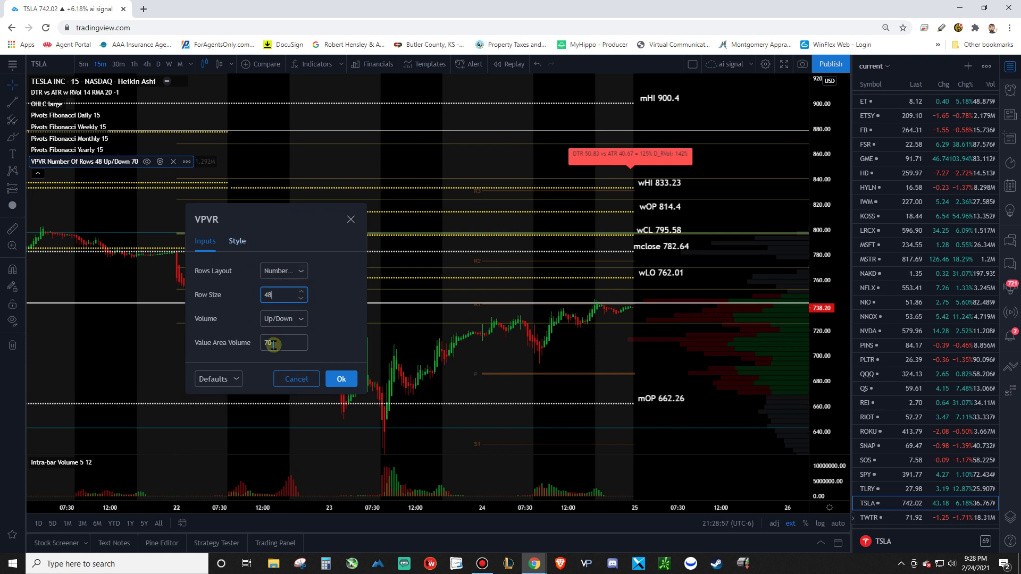
click(238, 242)
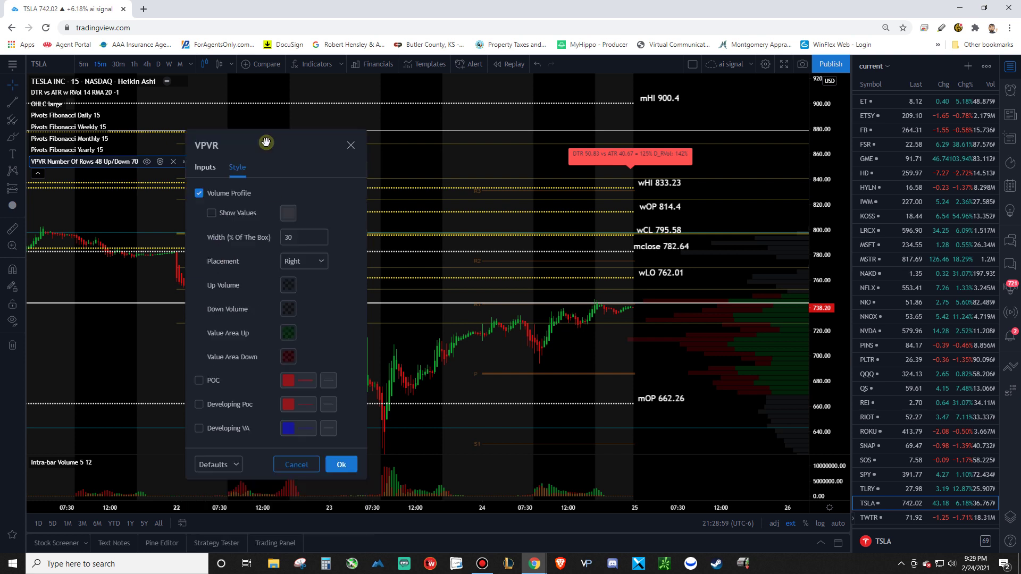
click(199, 367)
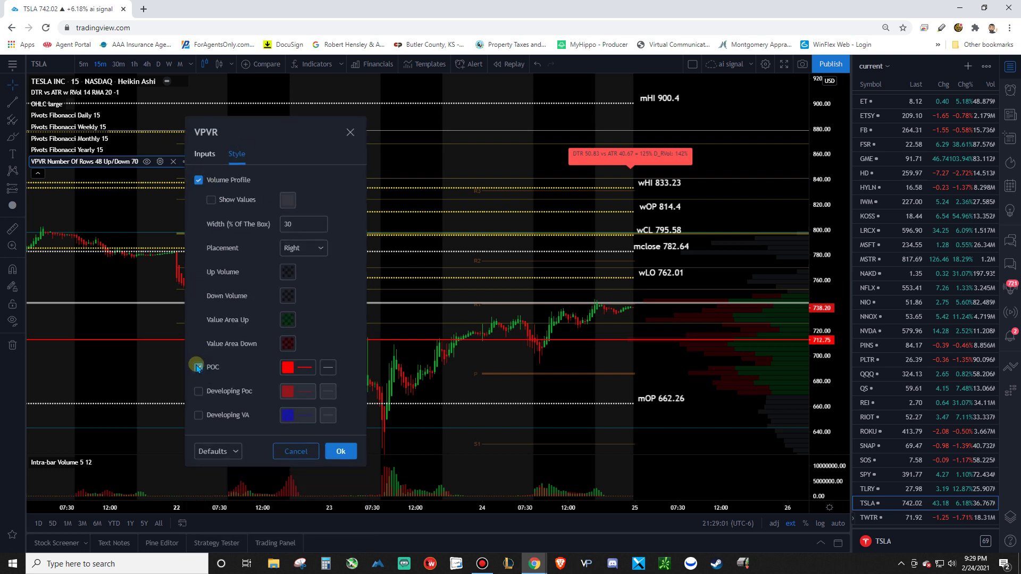
click(198, 367)
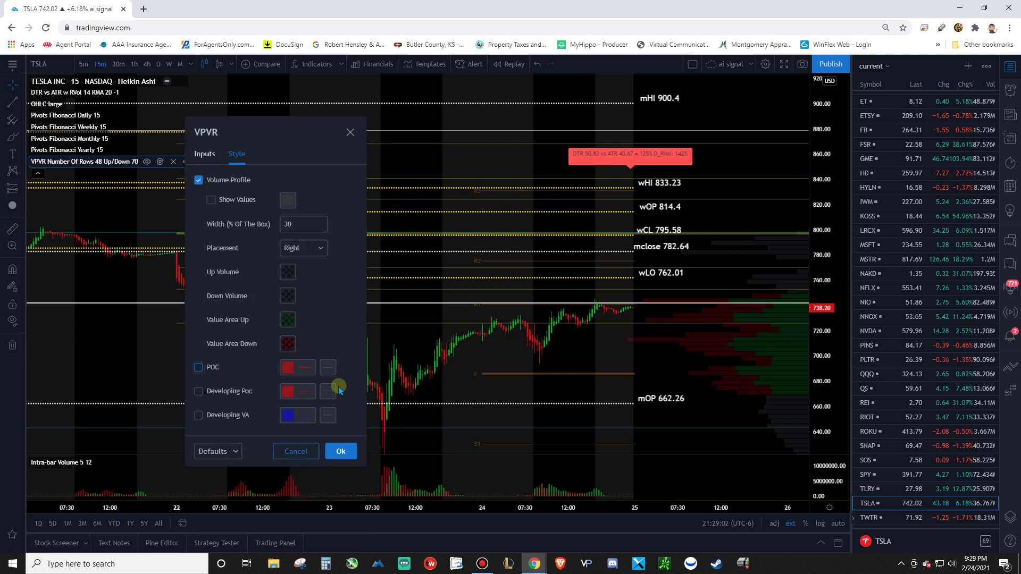
Choose the up volume colour and make the Value Area Up bars green with adjusted opacity.
click(289, 273)
click(310, 291)
click(288, 296)
click(327, 280)
click(286, 321)
click(356, 465)
click(287, 320)
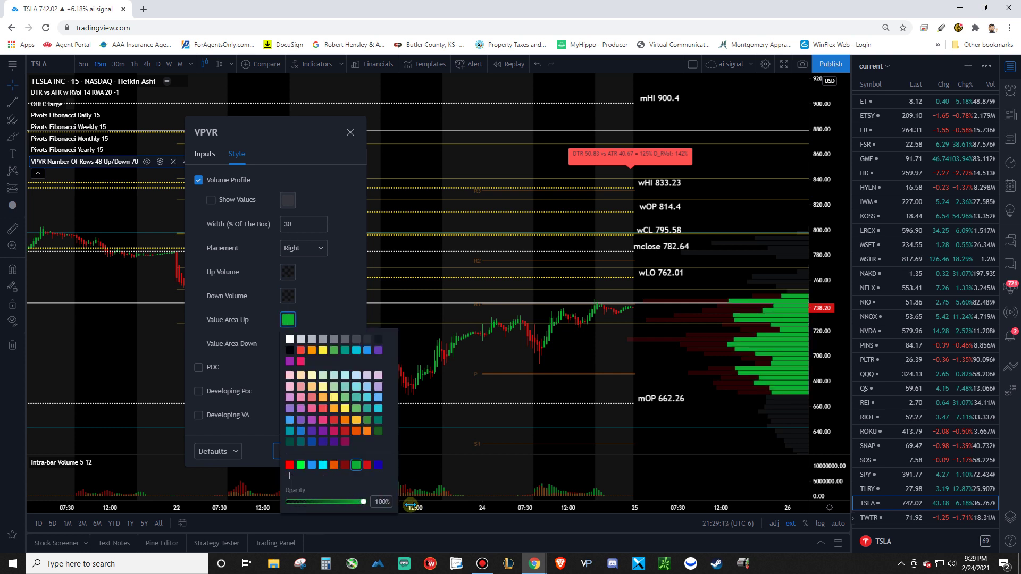
click(308, 501)
click(328, 303)
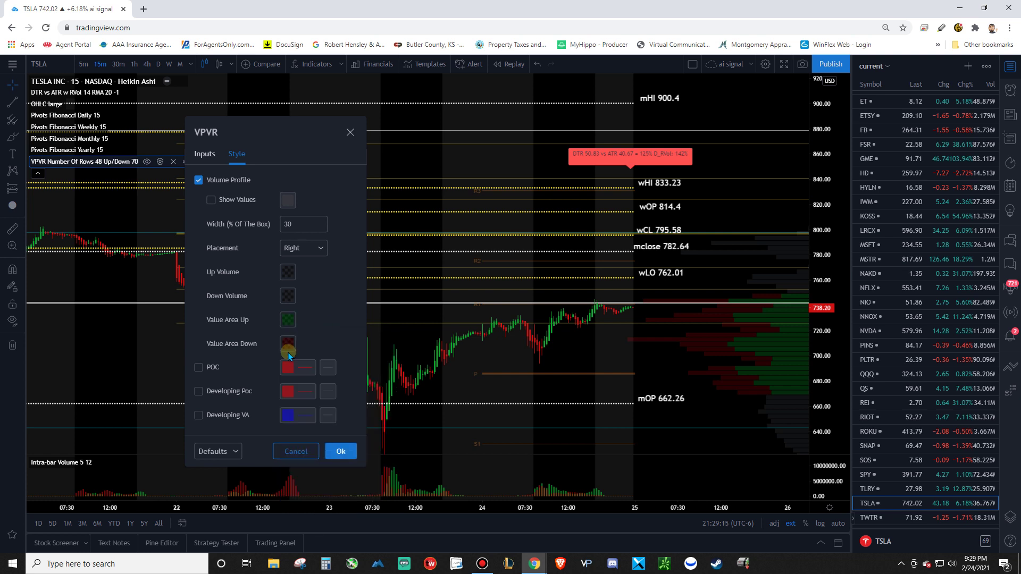
Raise the Value Area Down opacity for a stronger red and apply with Ok.
click(288, 343)
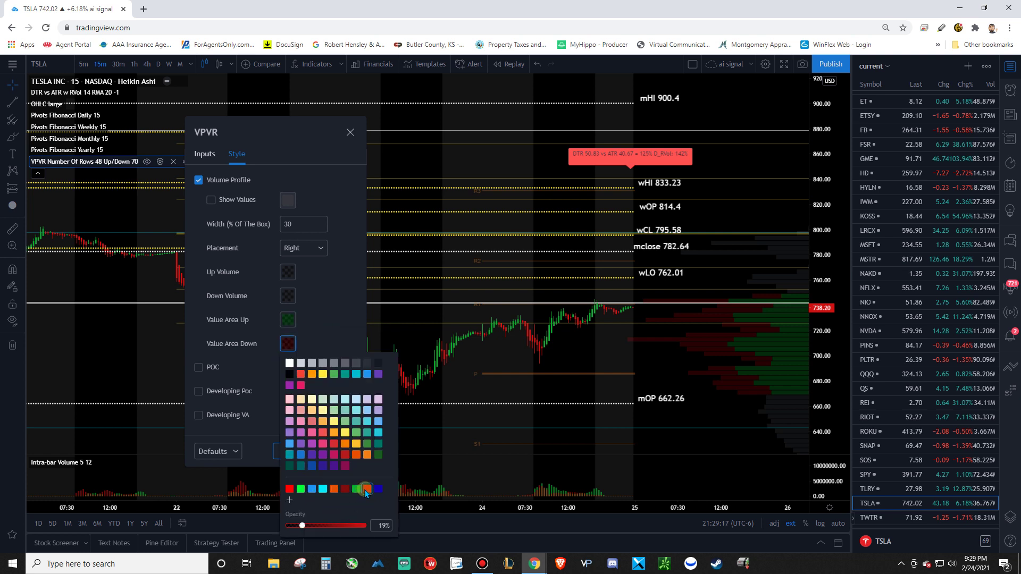
mouse_move(305, 528)
mouse_down()
mouse_move(348, 526)
mouse_move(311, 523)
mouse_up()
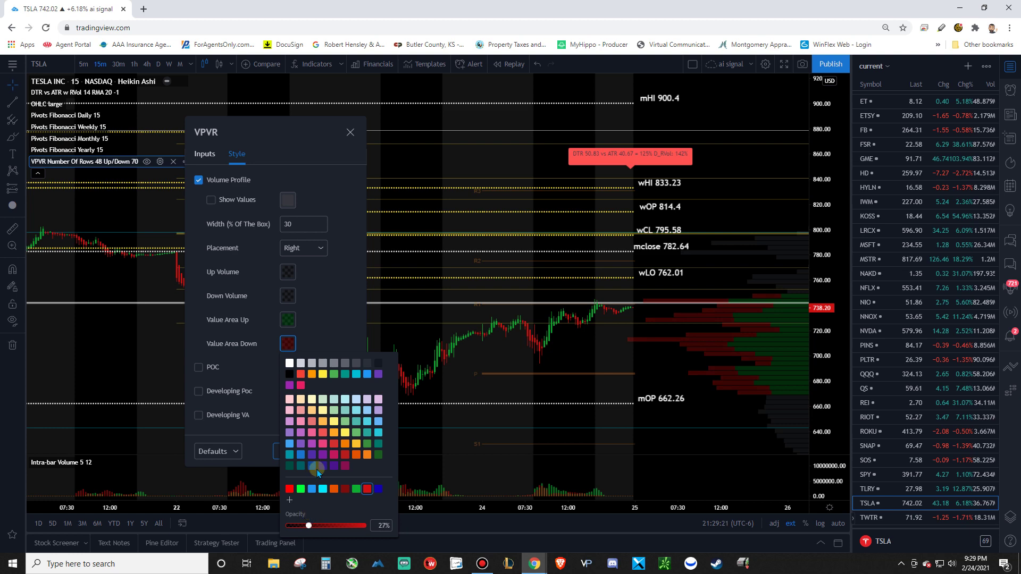
click(328, 306)
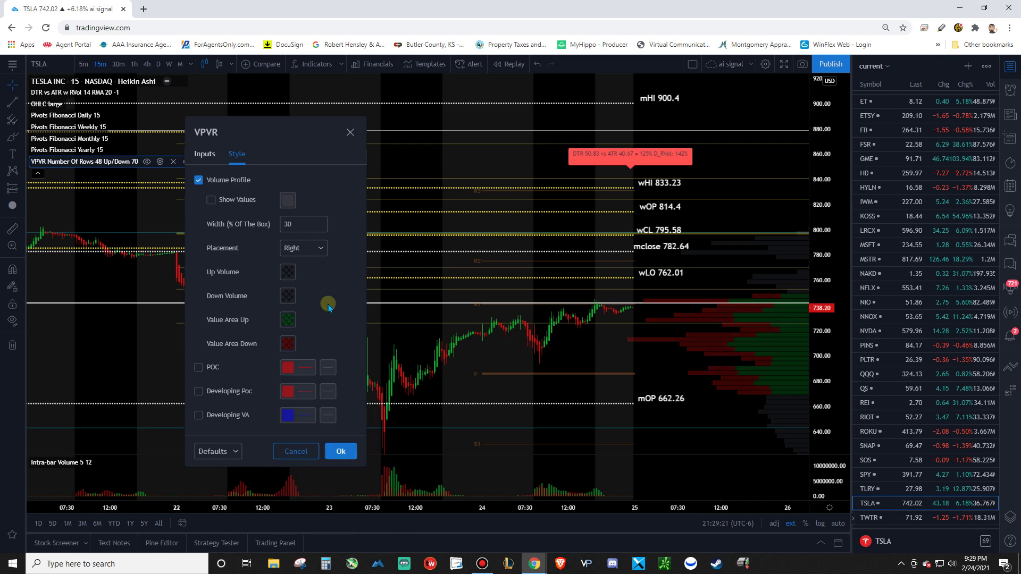
click(341, 452)
Search the indicator library for 'intra bar' to list the three Intra-bar Volume scripts.
drag(503, 380, 526, 359)
click(312, 63)
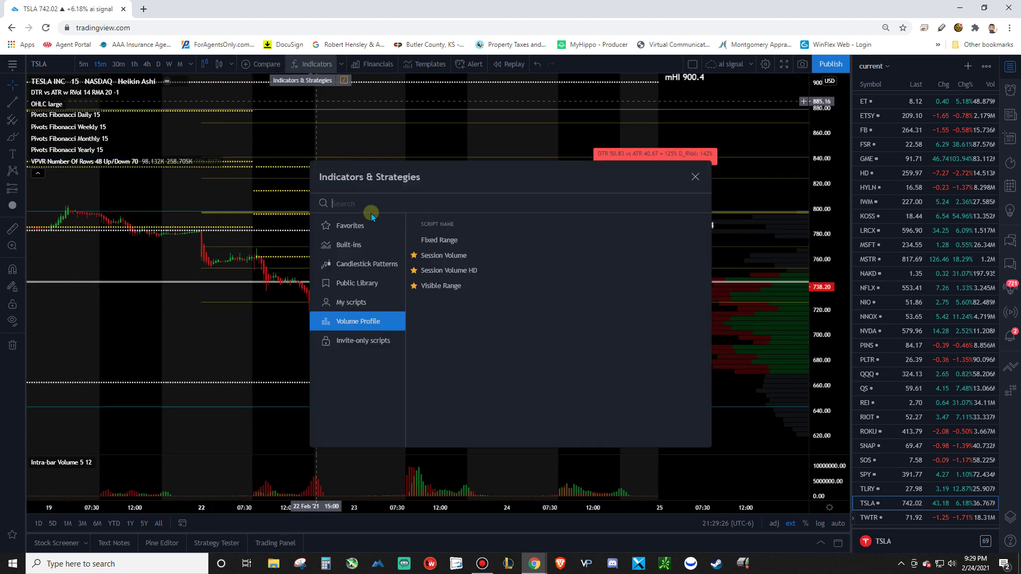
text(intra)
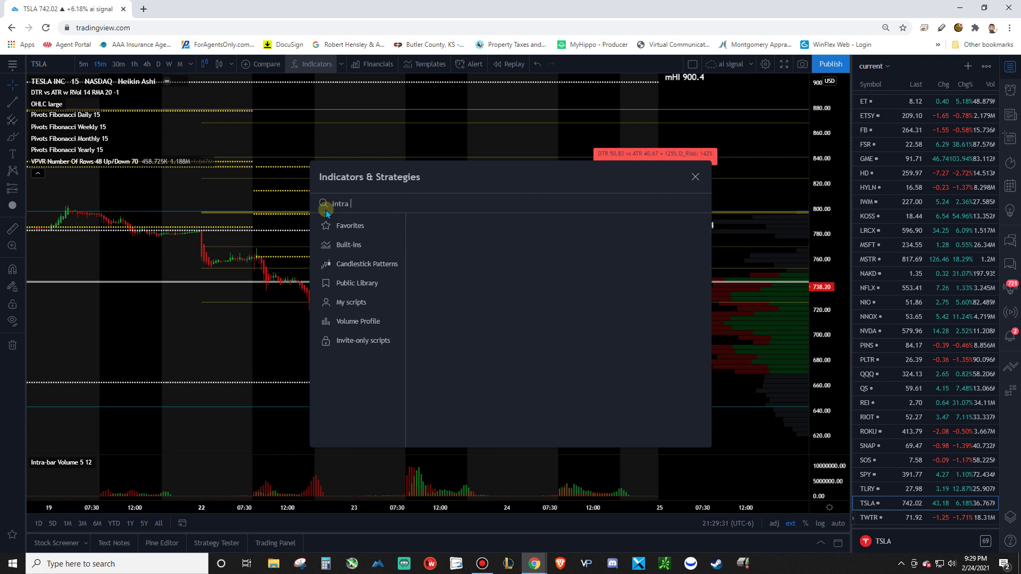
text( day volume)
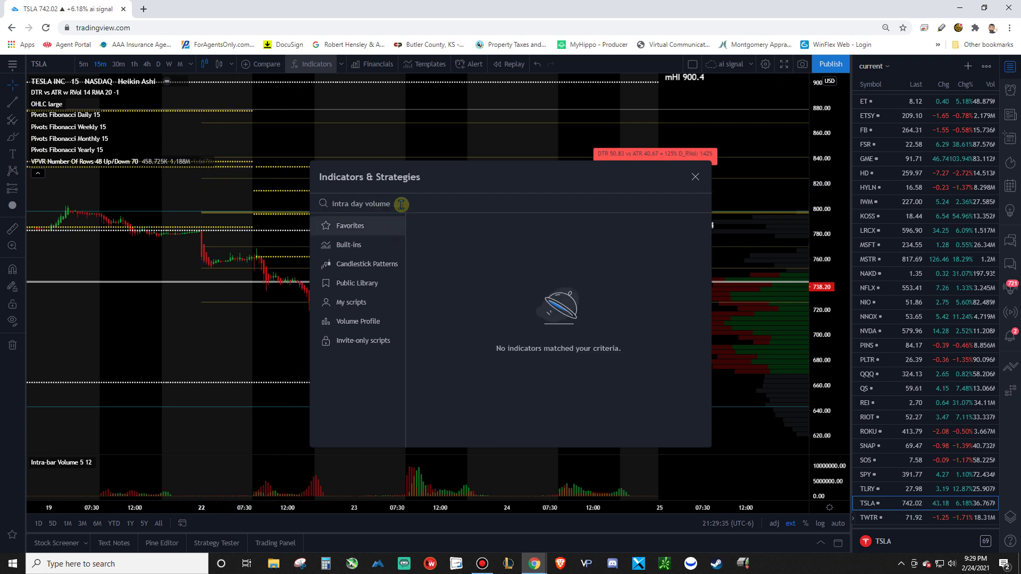
key(ctrl+a)
text(i)
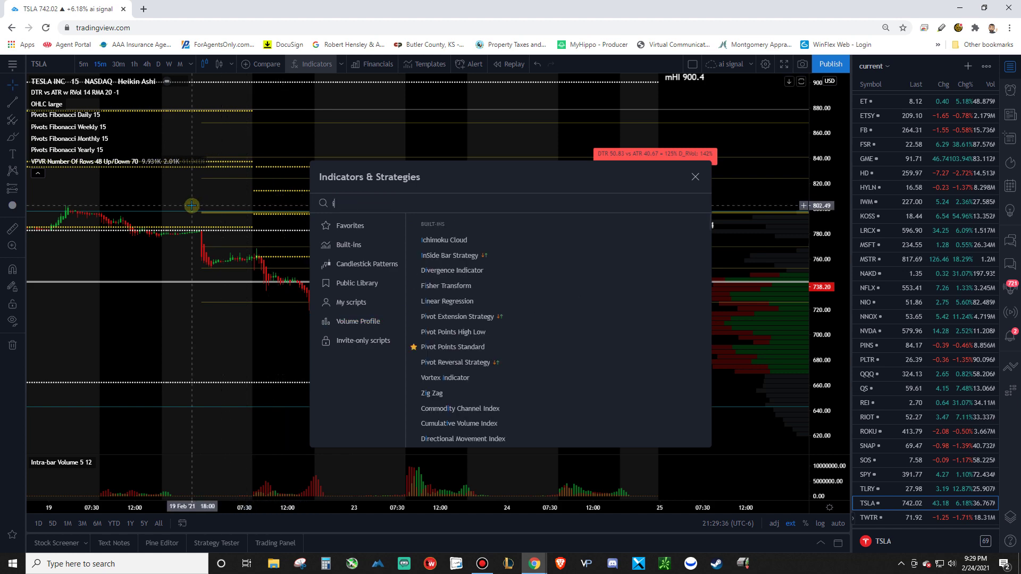
text(ntraday)
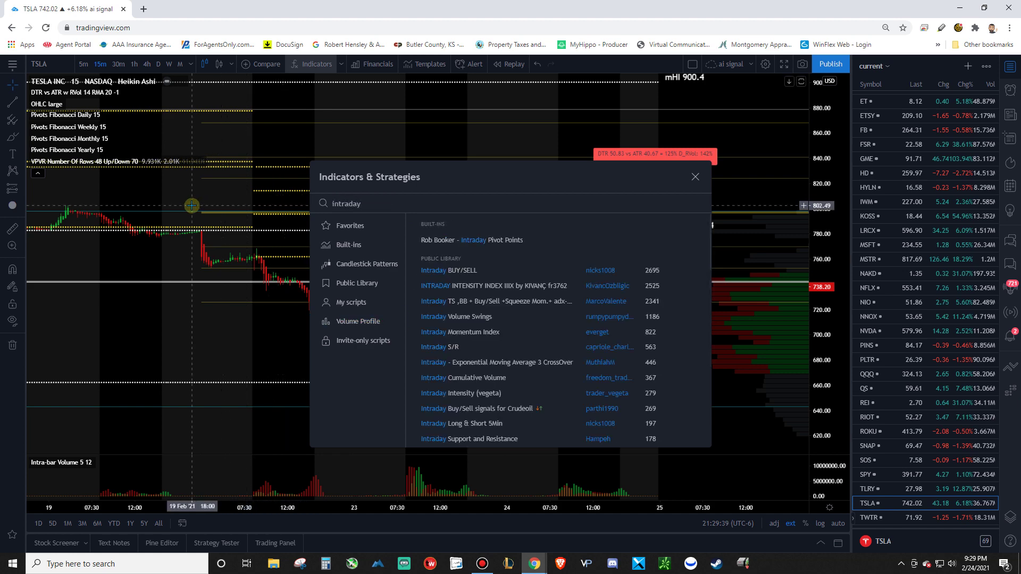
text( volume)
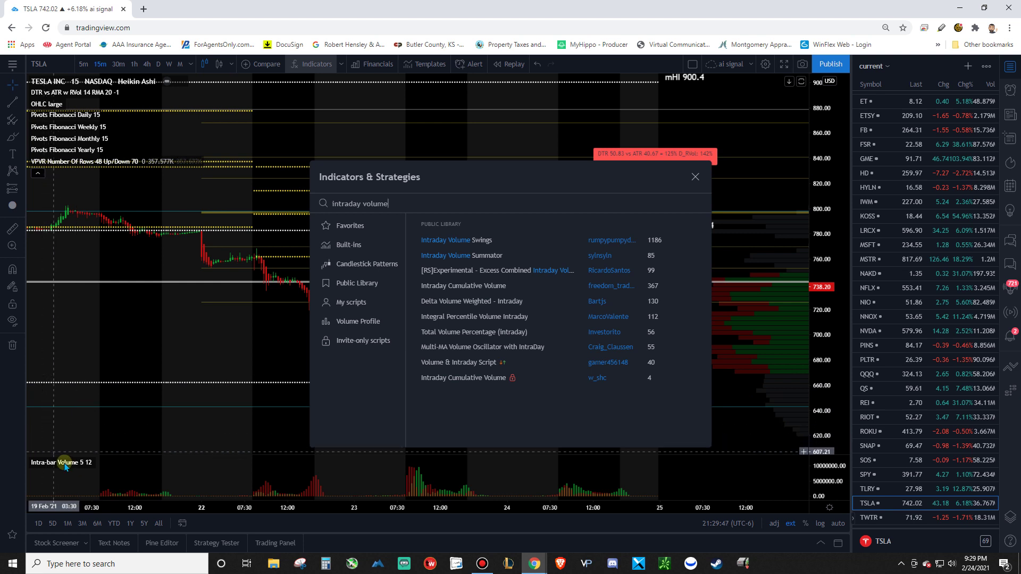
double_click(352, 204)
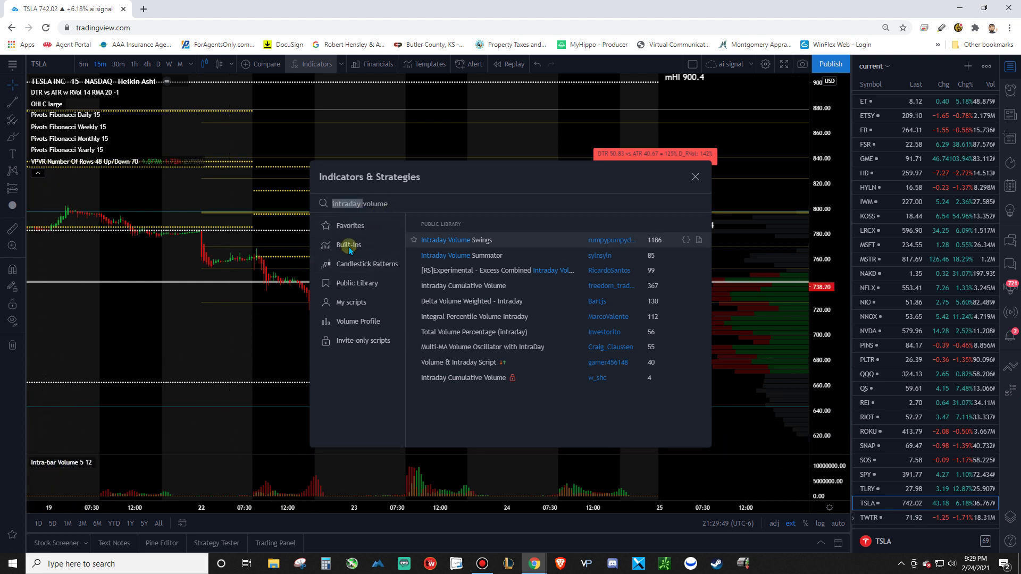
text(intra bar)
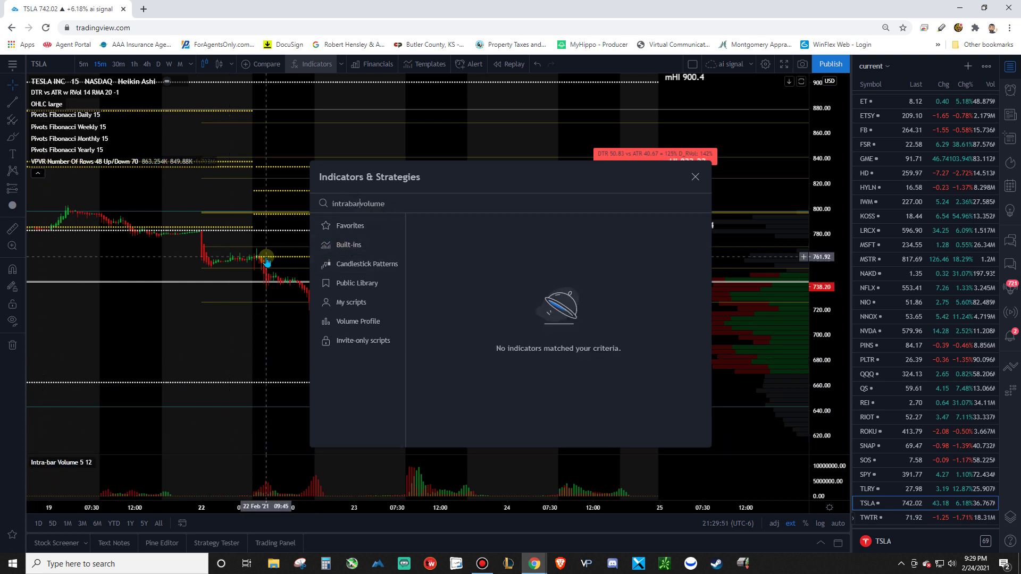
click(348, 203)
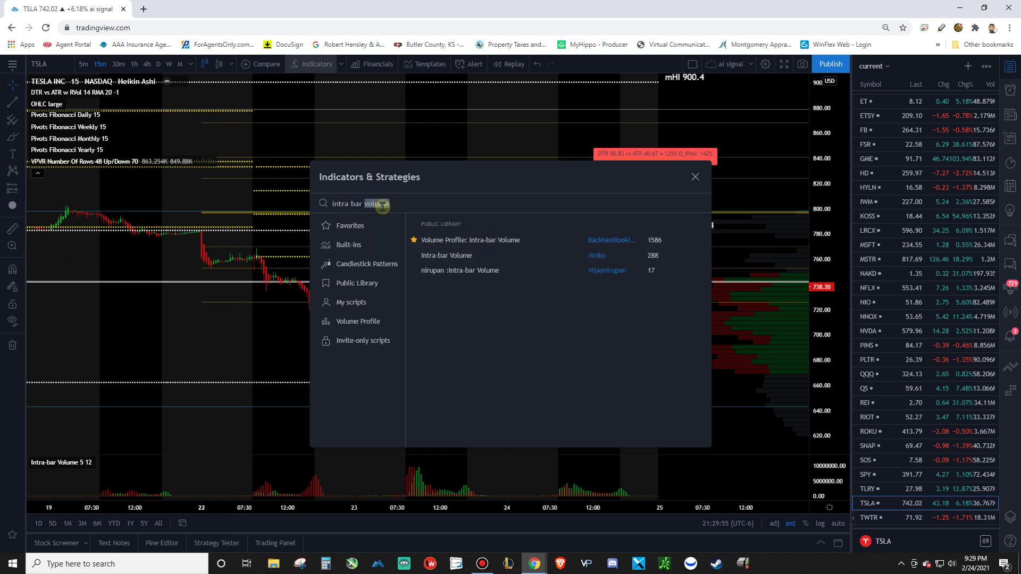
key(BackSpace)
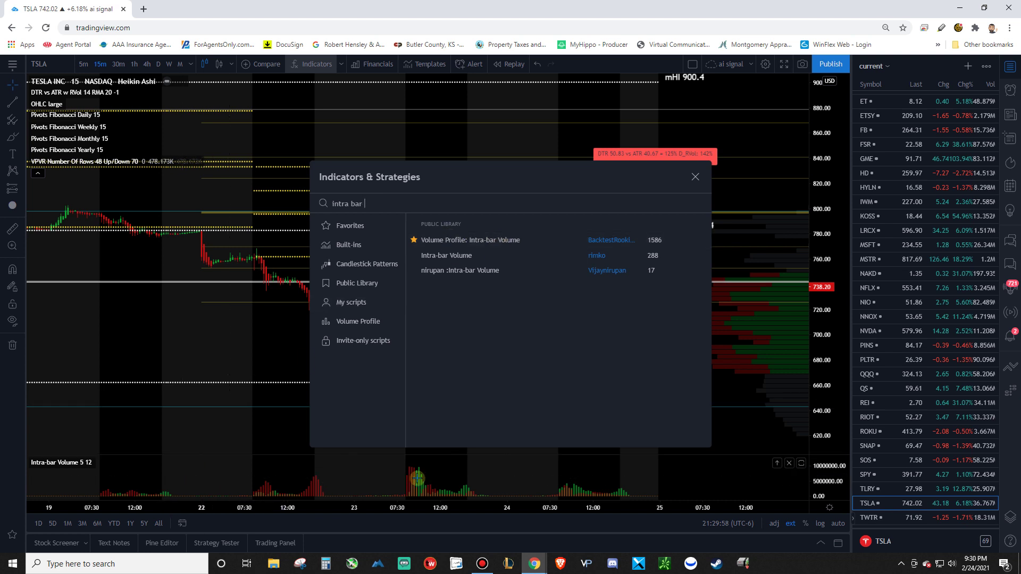
Close the indicator library and collapse the chart's indicator legend.
click(695, 176)
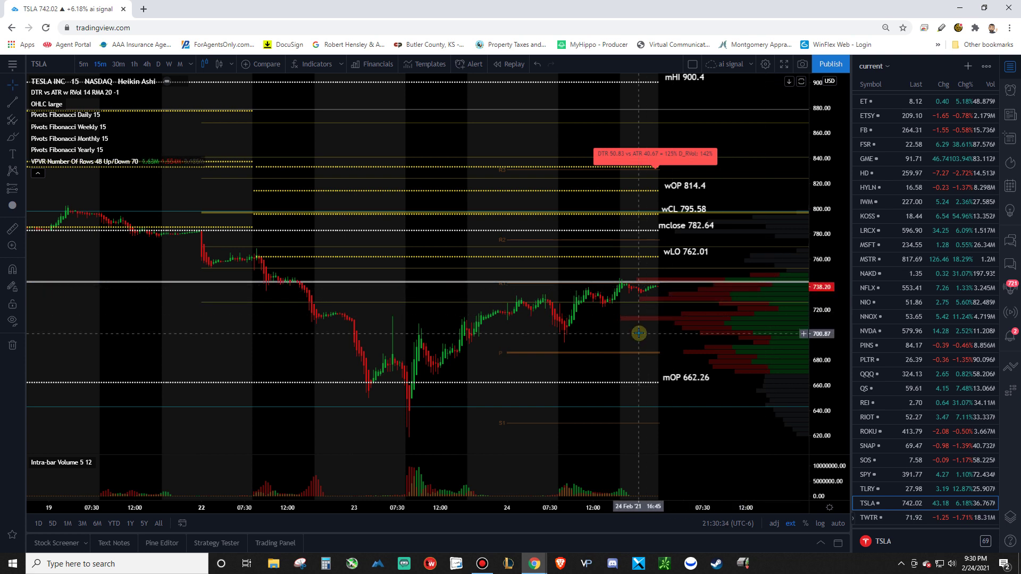
click(37, 174)
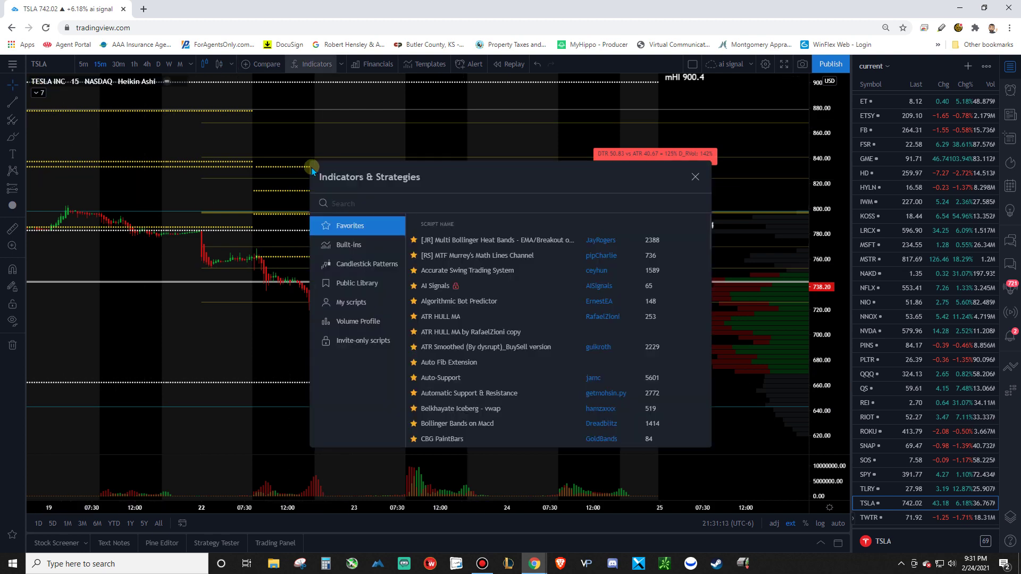
Search for 'moving average ribbon' and add it to the TSLA chart.
text(moving)
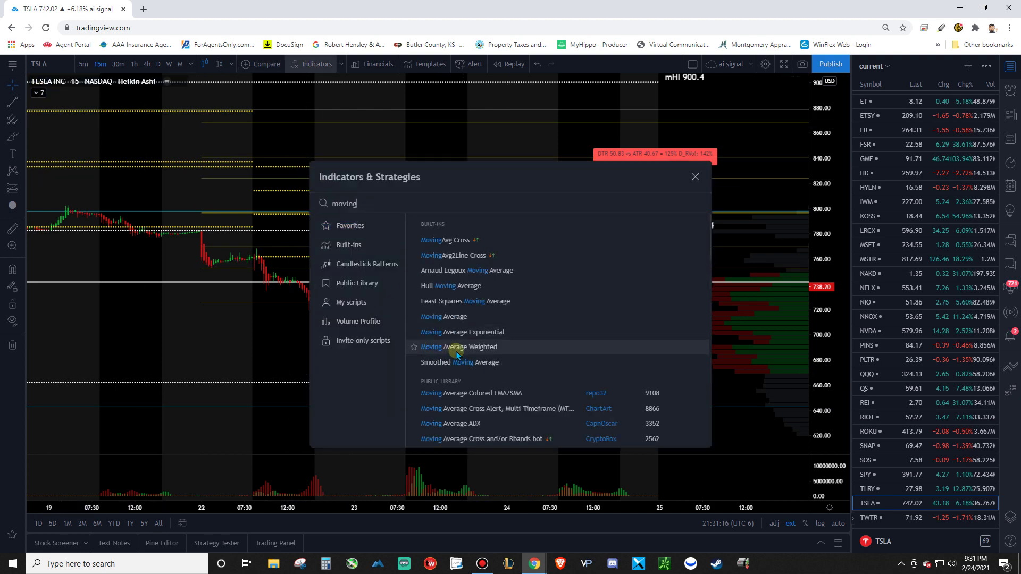
text( average ribbon)
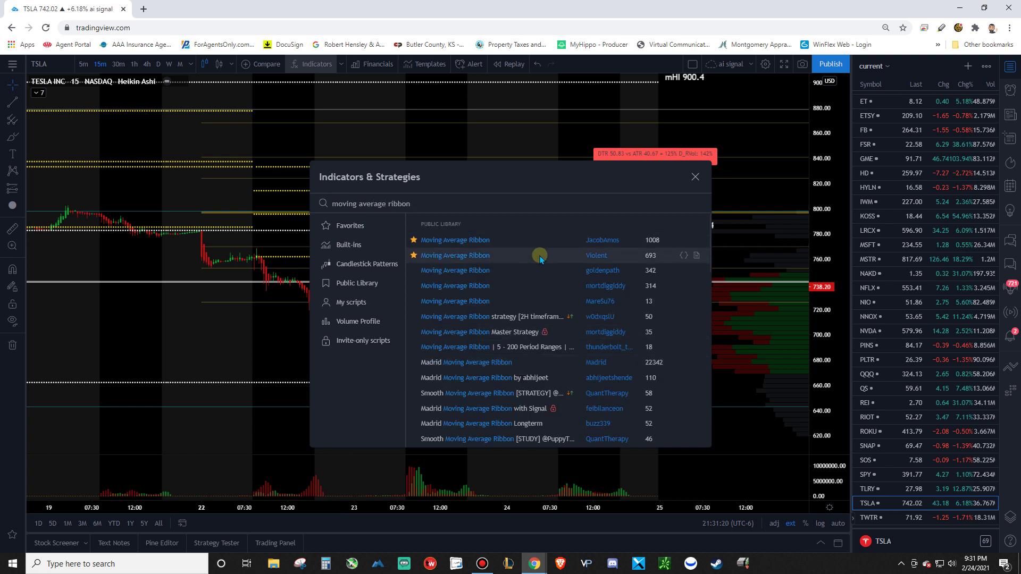
click(540, 259)
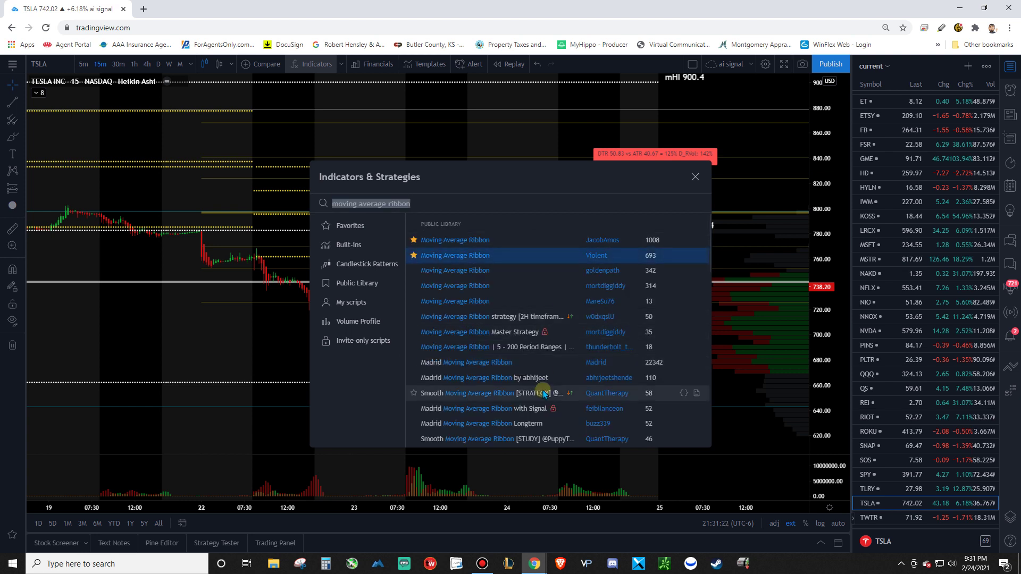
click(695, 177)
Open the MAR ribbon's input settings and set its theme to Theme 1.
click(38, 93)
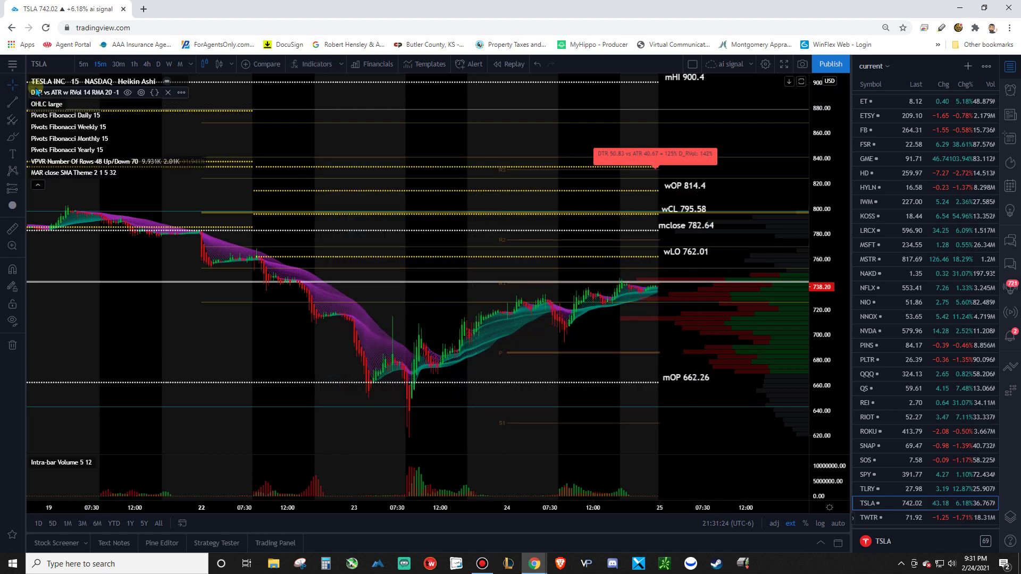
click(138, 173)
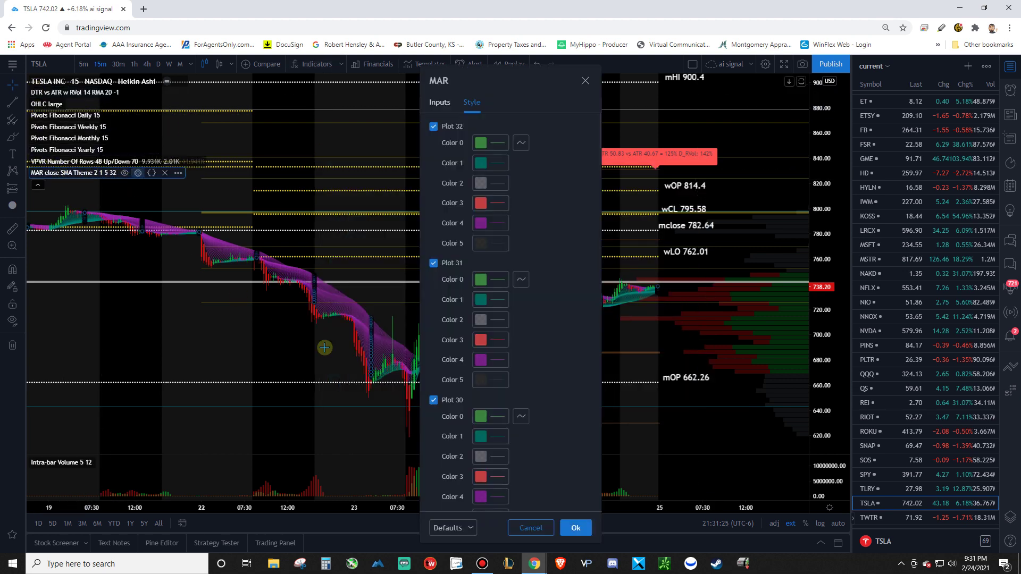
click(434, 102)
drag(463, 81, 169, 136)
click(213, 235)
click(210, 254)
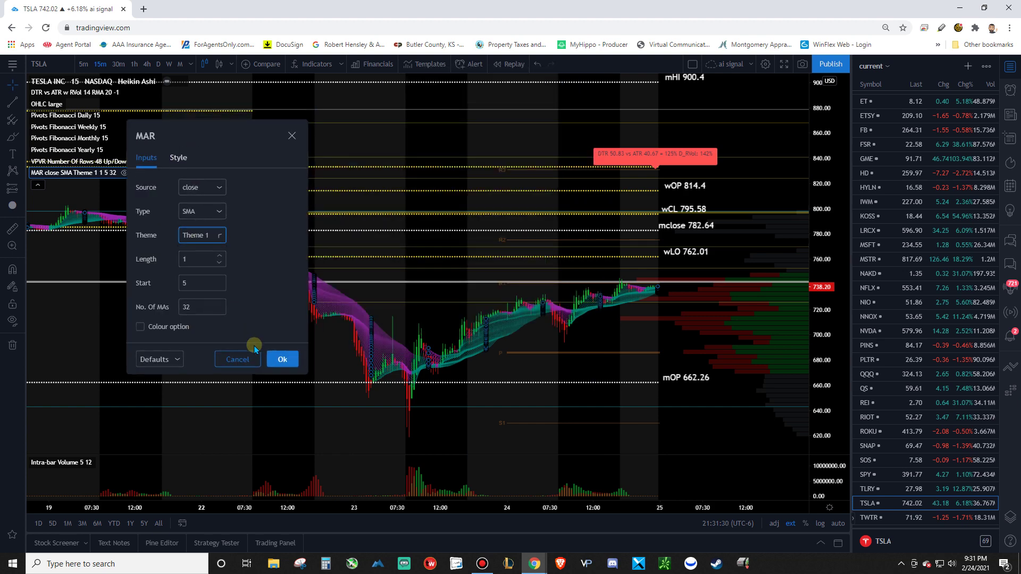
Keep the SMA on close, tick the Colour option, and apply the MAR settings.
click(219, 212)
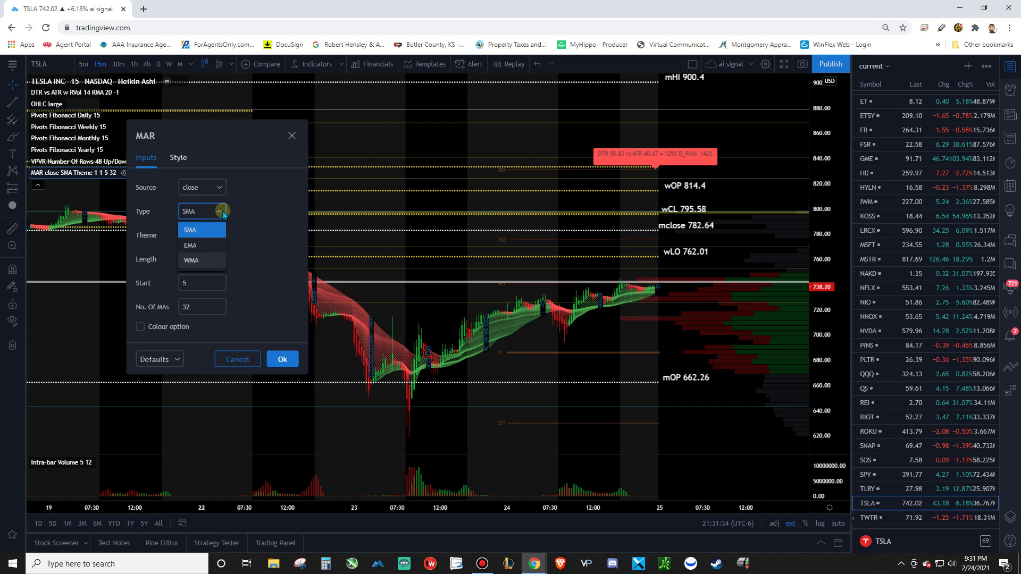
click(217, 187)
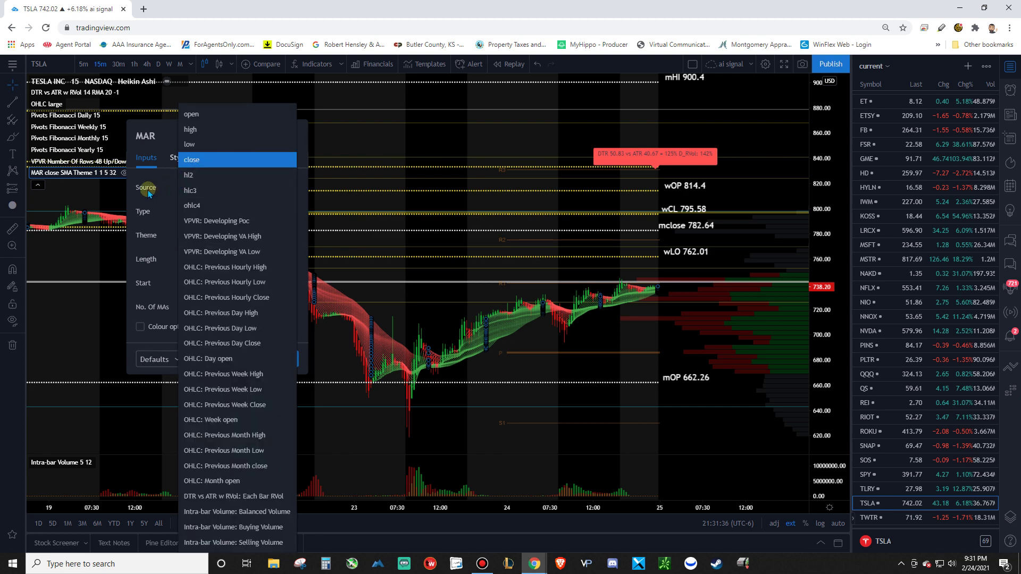
click(207, 211)
click(222, 187)
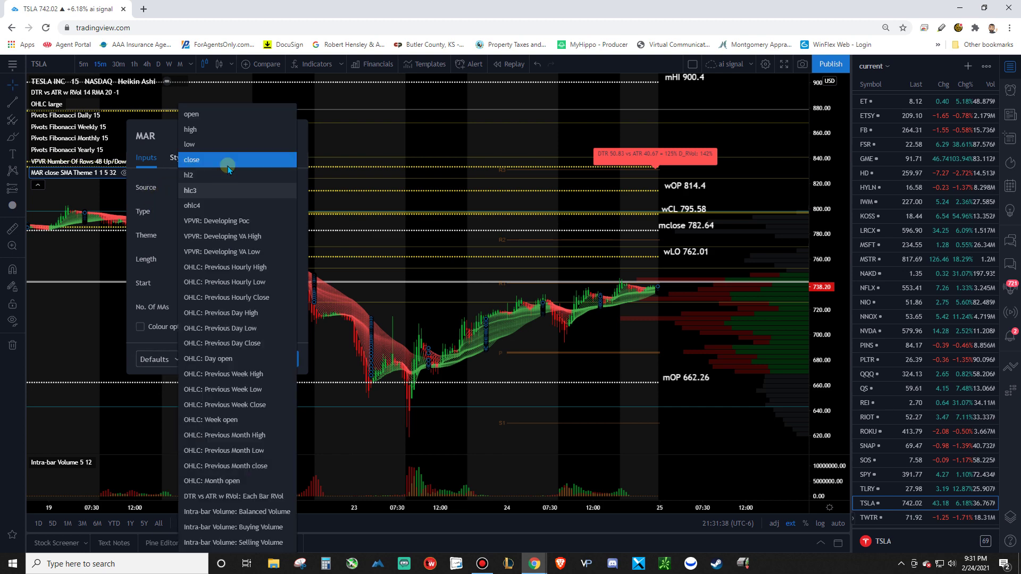
click(155, 195)
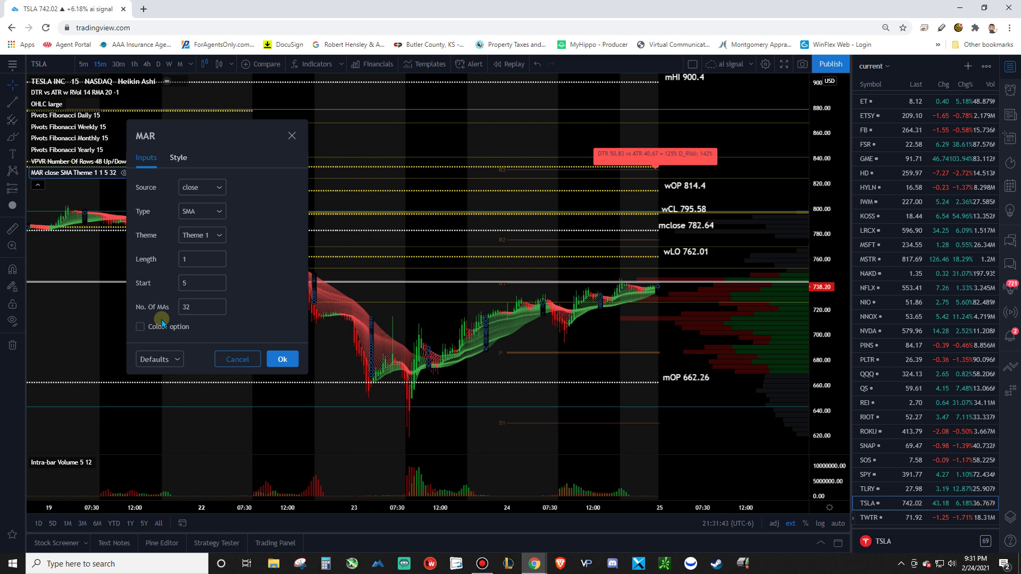
click(141, 327)
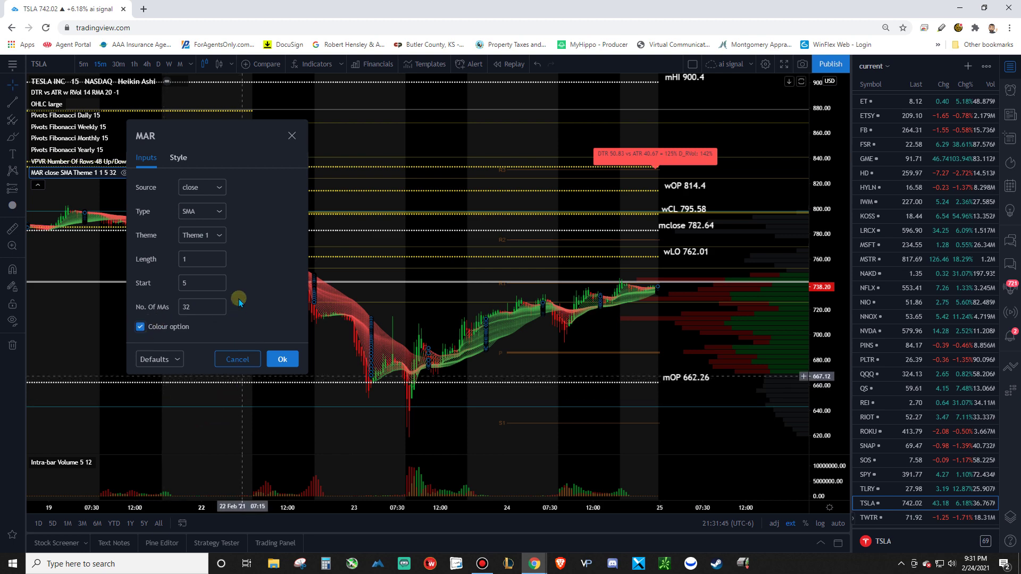
click(257, 326)
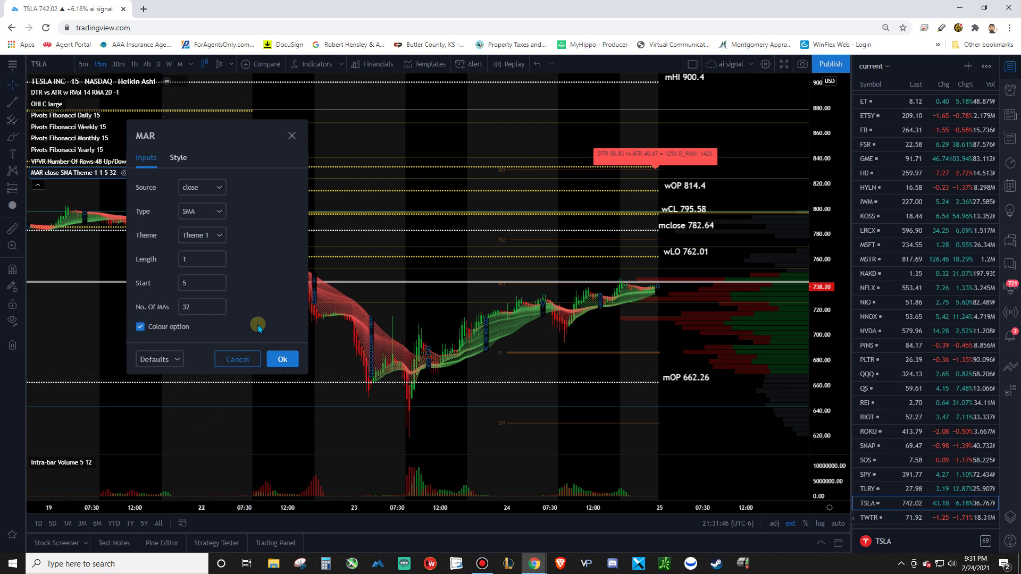
click(283, 358)
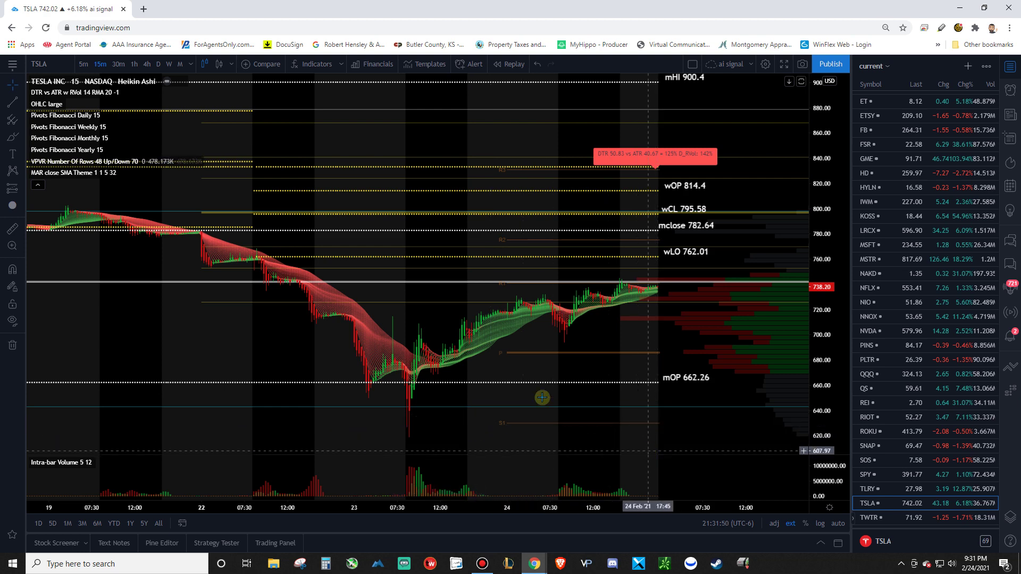
Pan the TSLA chart left and up to leave empty space after the last bar.
drag(547, 406, 515, 382)
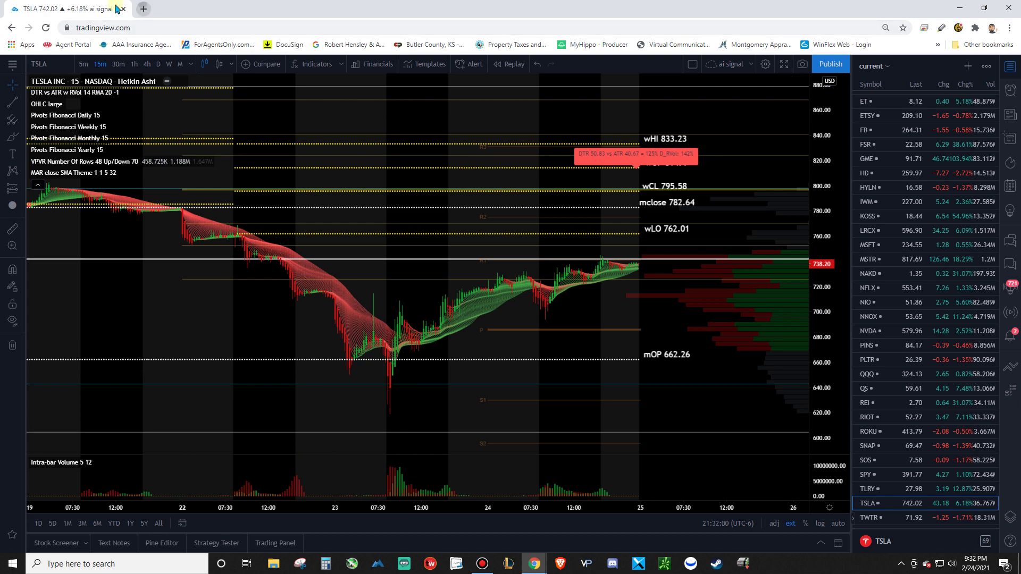
Google 'heikin ashi' in a new tab and scroll through the results.
click(143, 9)
text(heikin ashi)
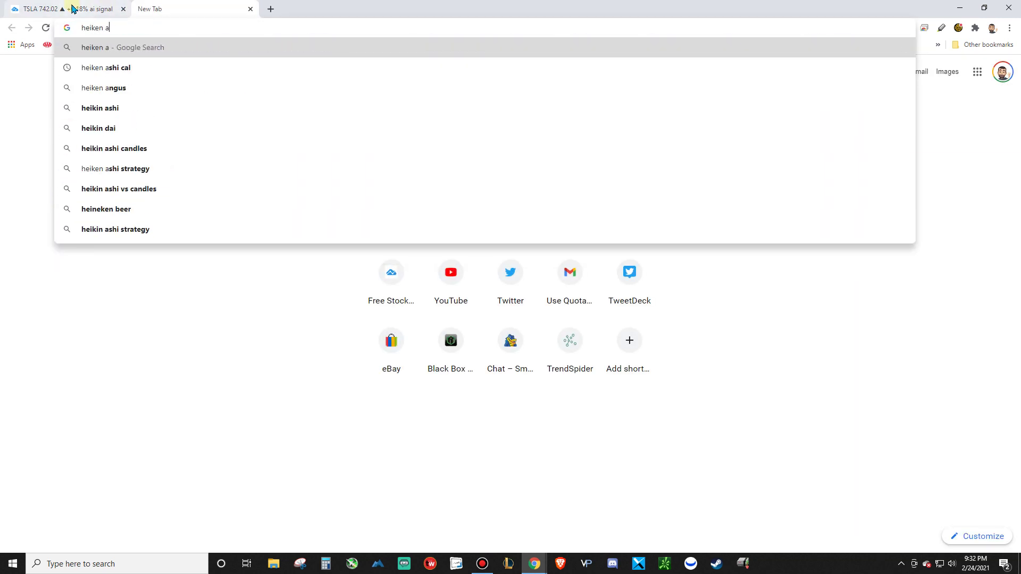
key(Return)
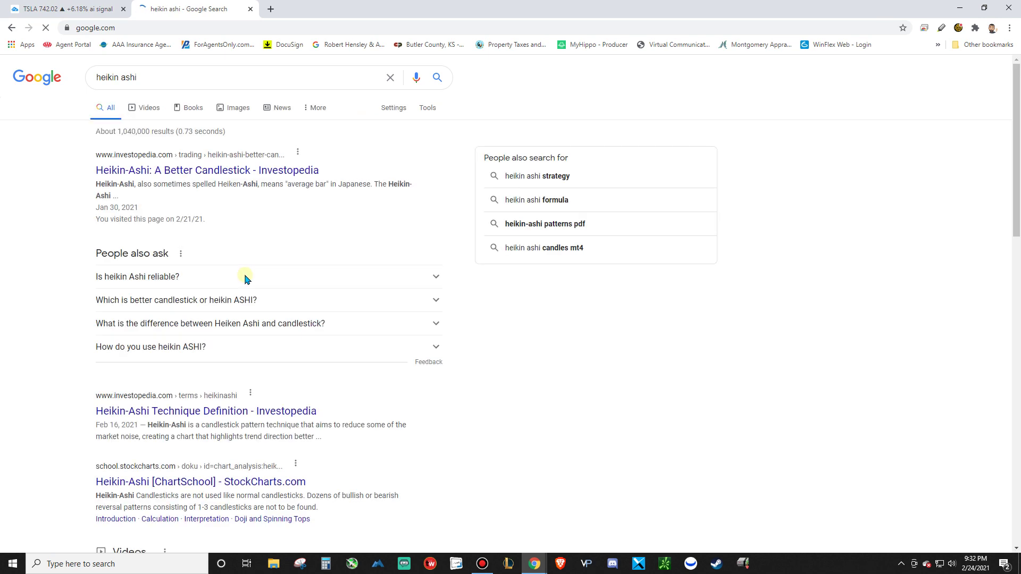
scroll(230, 243, down, 4)
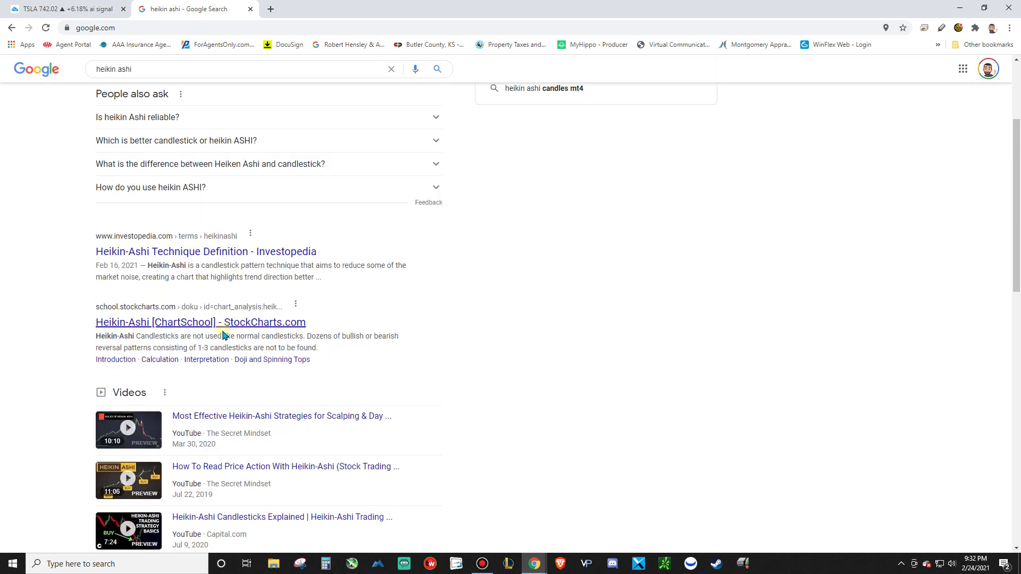
Read the StockCharts Heikin-Ashi article's formulas and example charts, then go back to the TradingView tab.
click(201, 270)
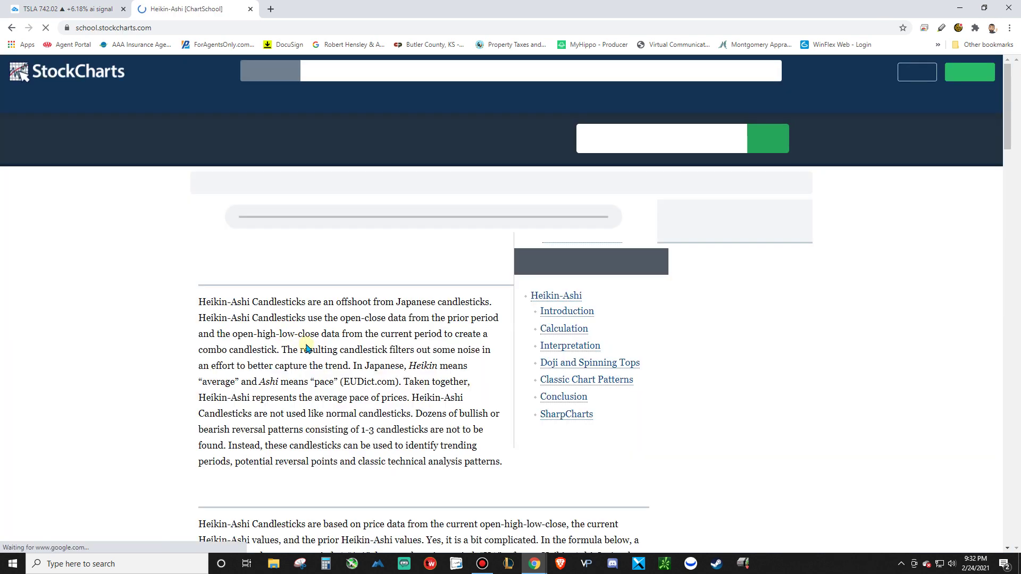
scroll(343, 345, down, 7)
scroll(349, 339, down, 3)
scroll(342, 229, up, 2)
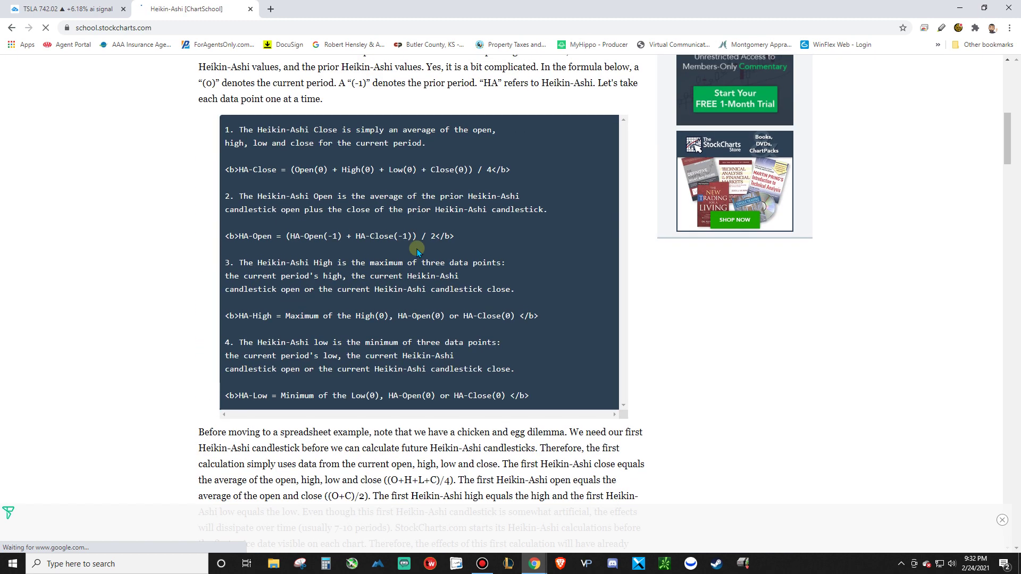
scroll(383, 290, down, 6)
scroll(373, 323, down, 7)
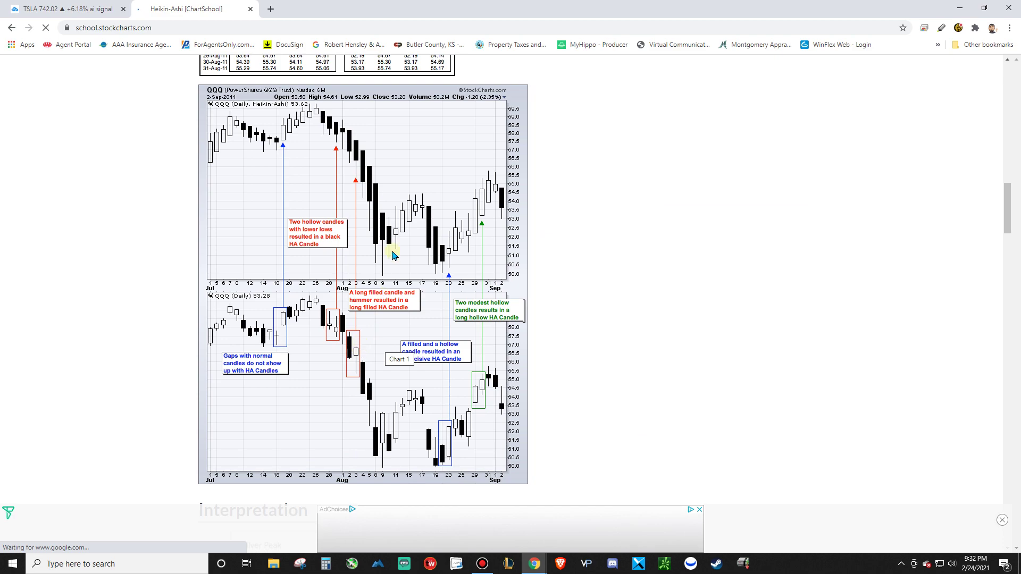
scroll(393, 255, down, 10)
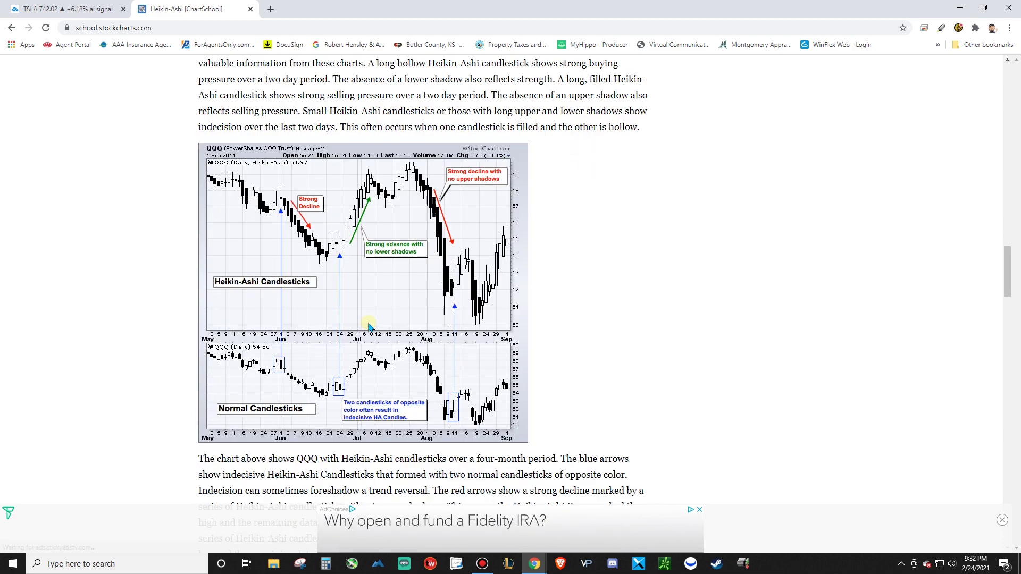
scroll(368, 326, down, 10)
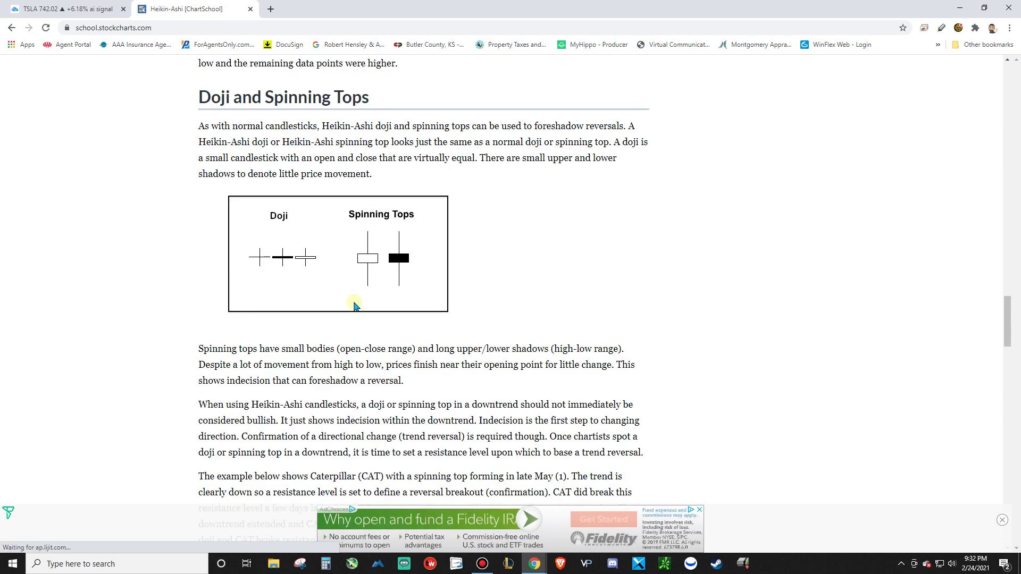
scroll(354, 305, down, 12)
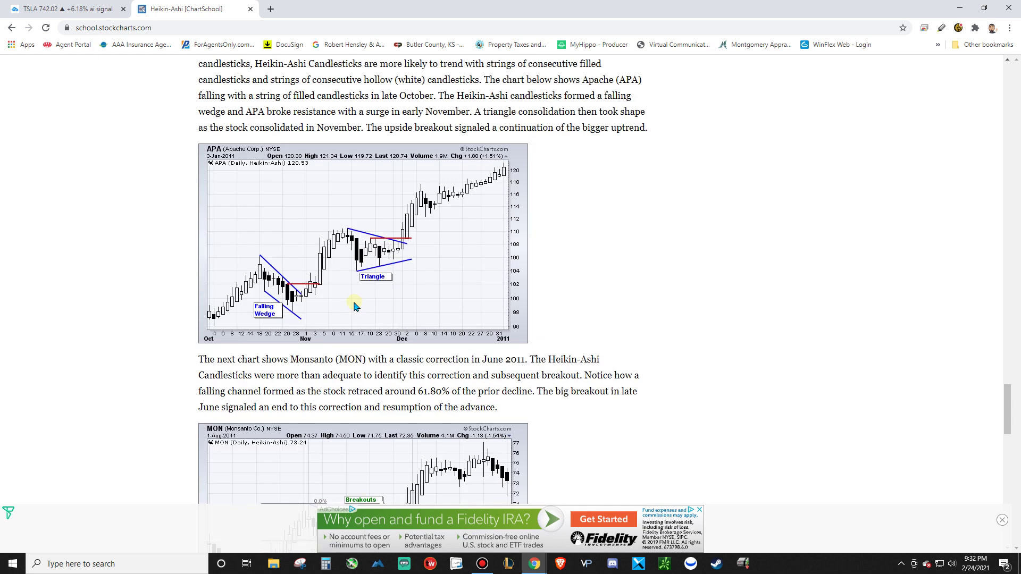
scroll(355, 306, down, 4)
scroll(355, 306, down, 6)
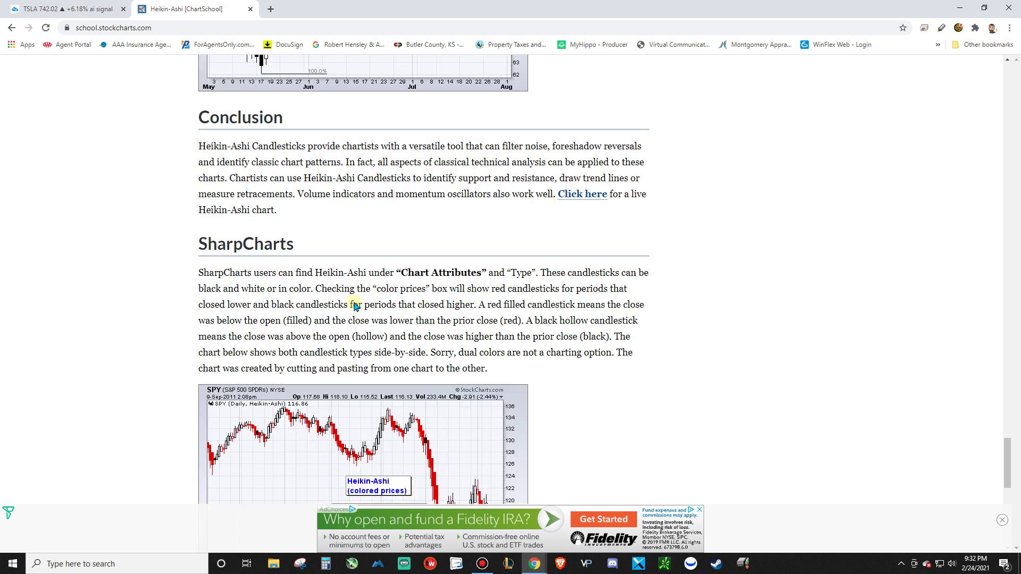
scroll(356, 306, down, 5)
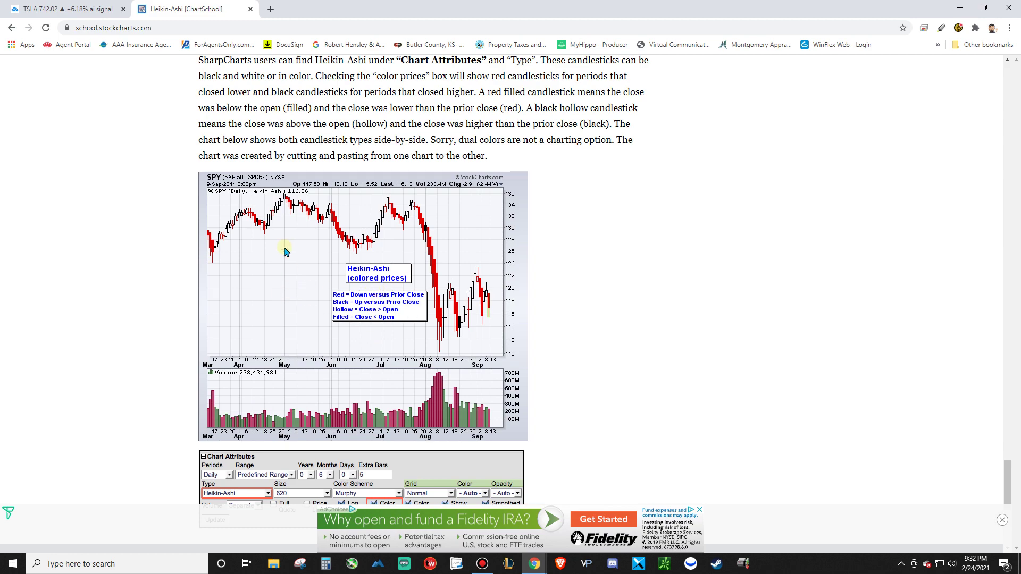
scroll(980, 384, up, 14)
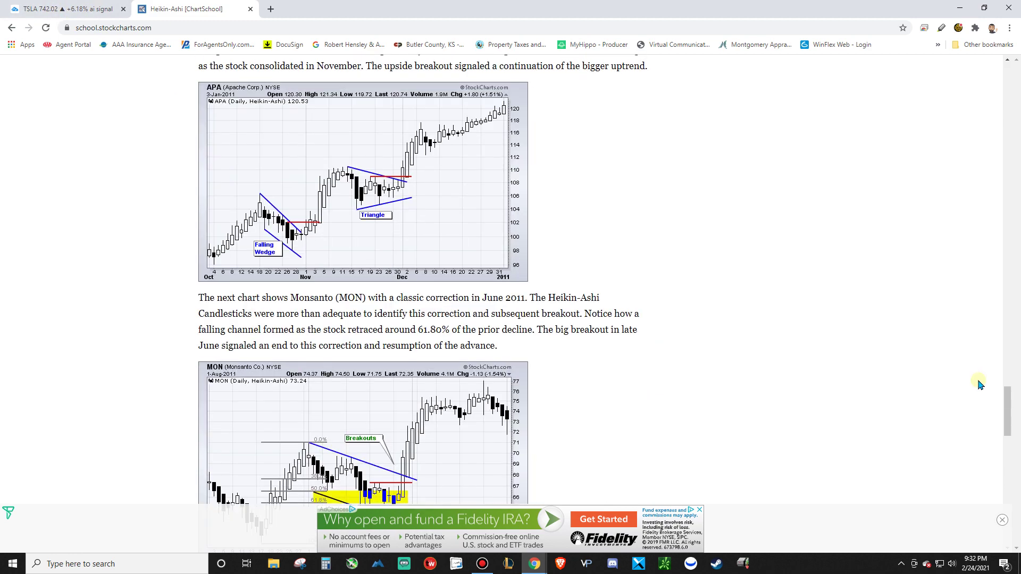
scroll(1004, 409, up, 15)
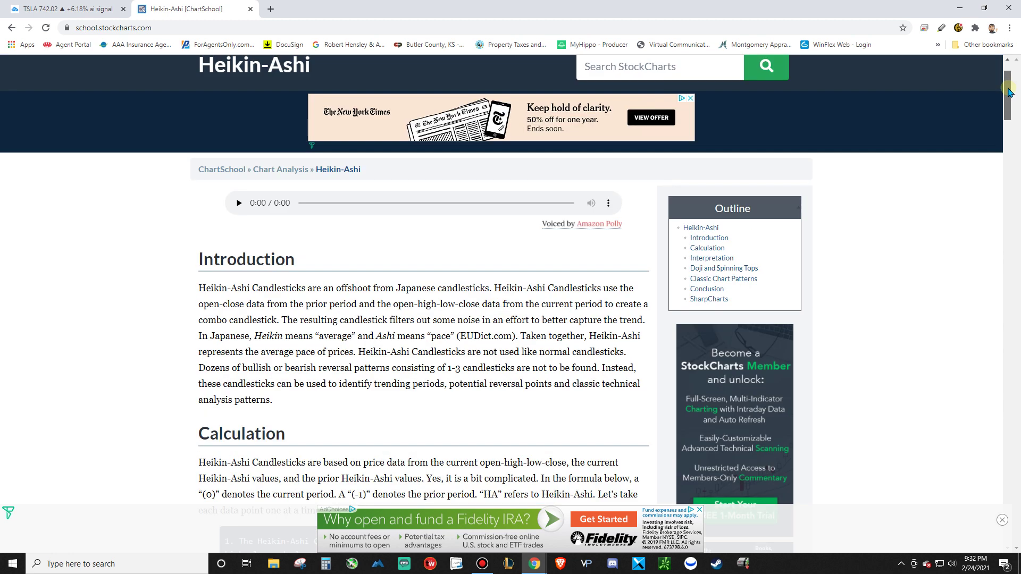
scroll(319, 290, down, 5)
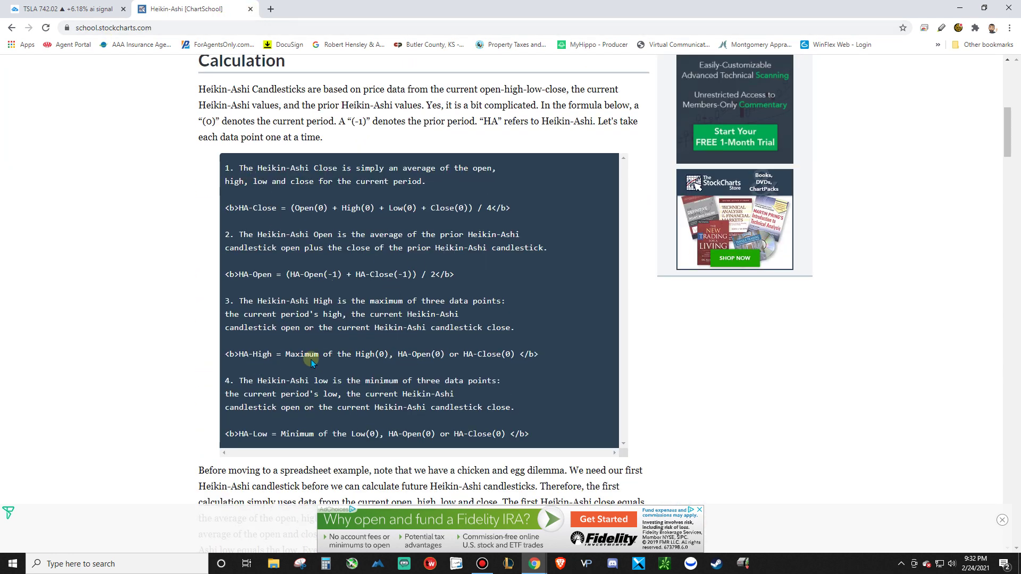
click(64, 9)
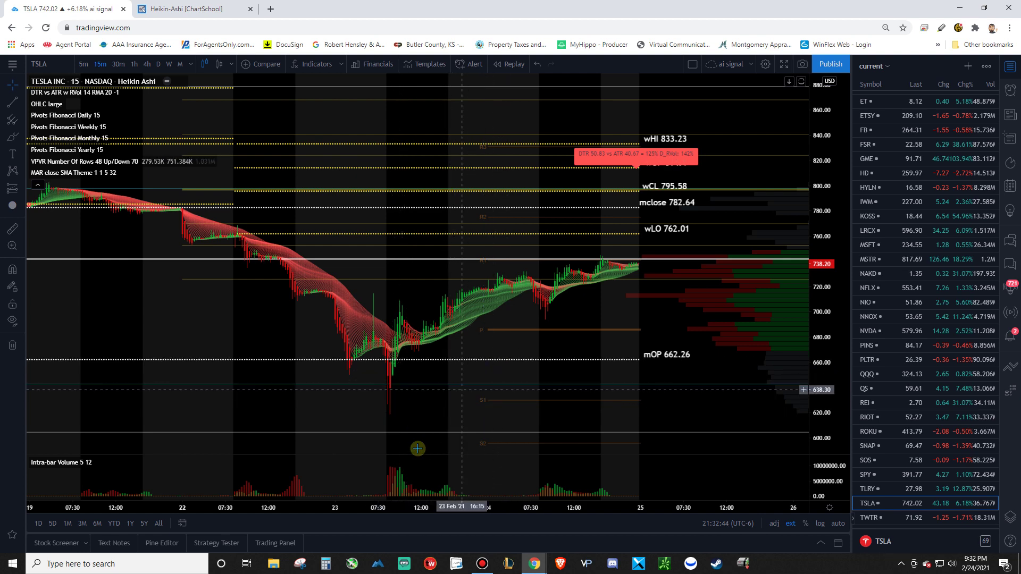
Zoom the chart's time axis, then load GME from the watchlist.
scroll(483, 412, up, 3)
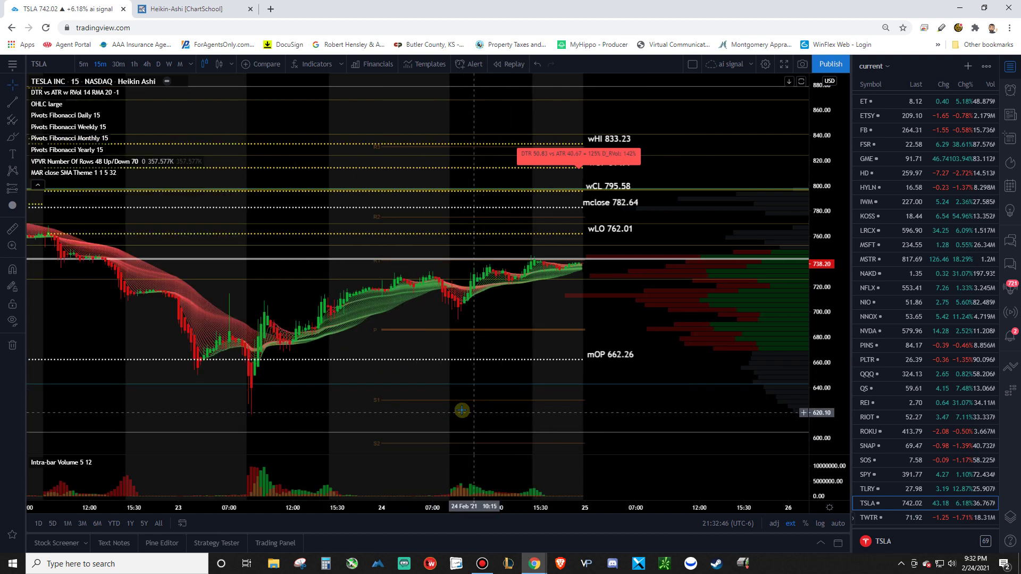
scroll(375, 402, down, 3)
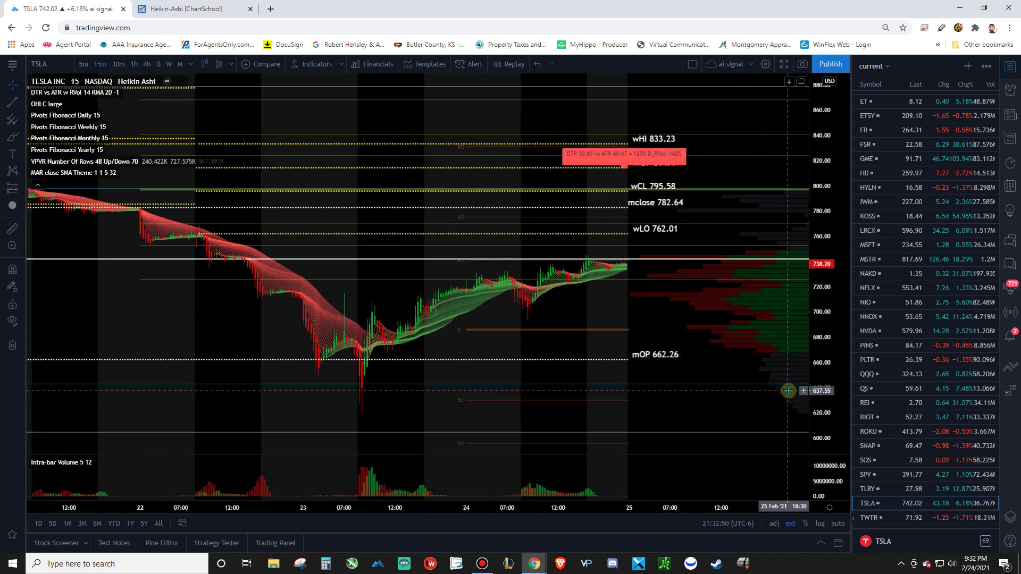
click(902, 159)
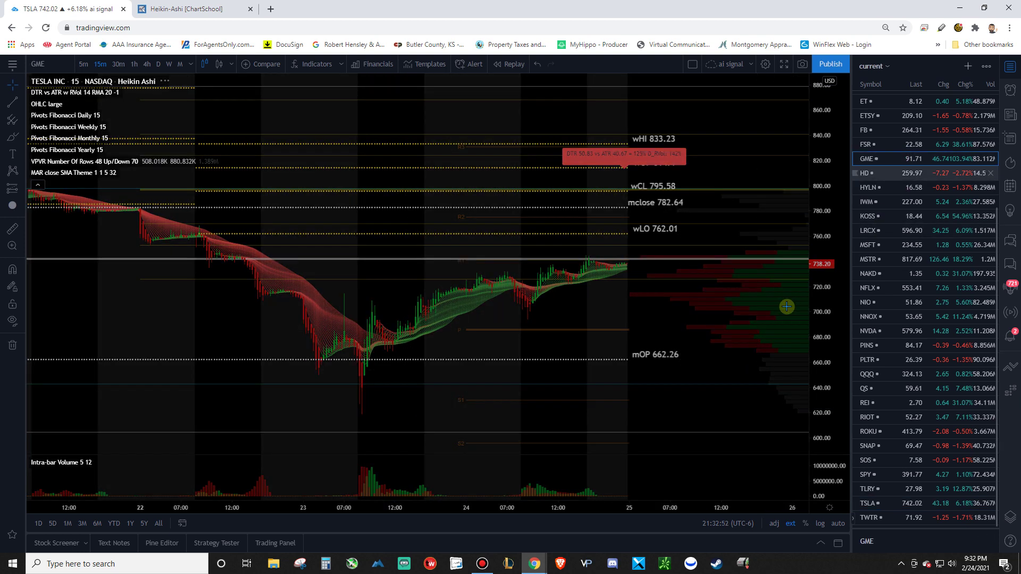
Collapse the legend and zoom the GME chart onto the 24 Feb rally past wOP 79.5.
scroll(726, 347, up, 4)
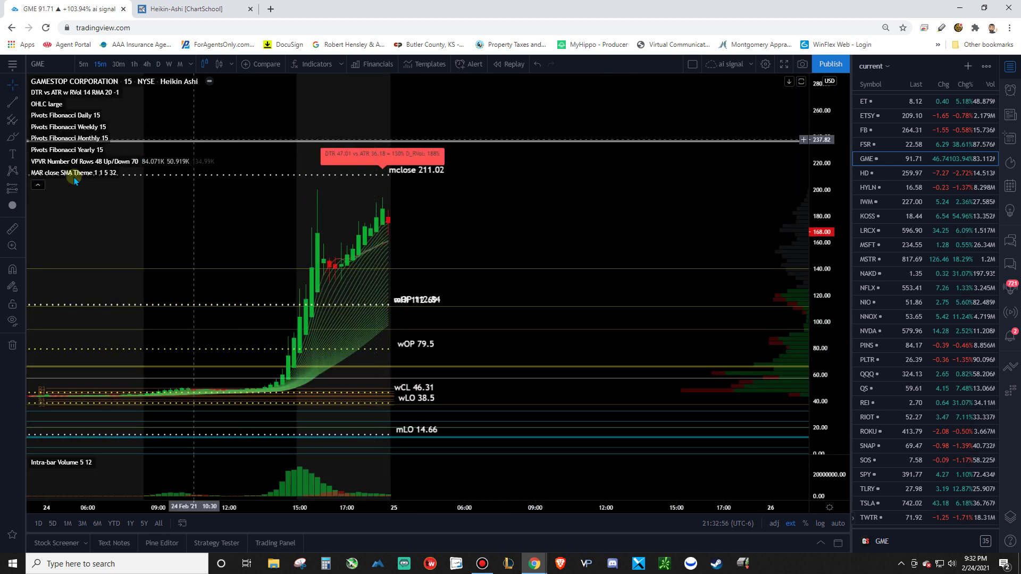
click(40, 184)
drag(485, 237, 691, 396)
scroll(752, 373, up, 3)
drag(752, 373, 536, 297)
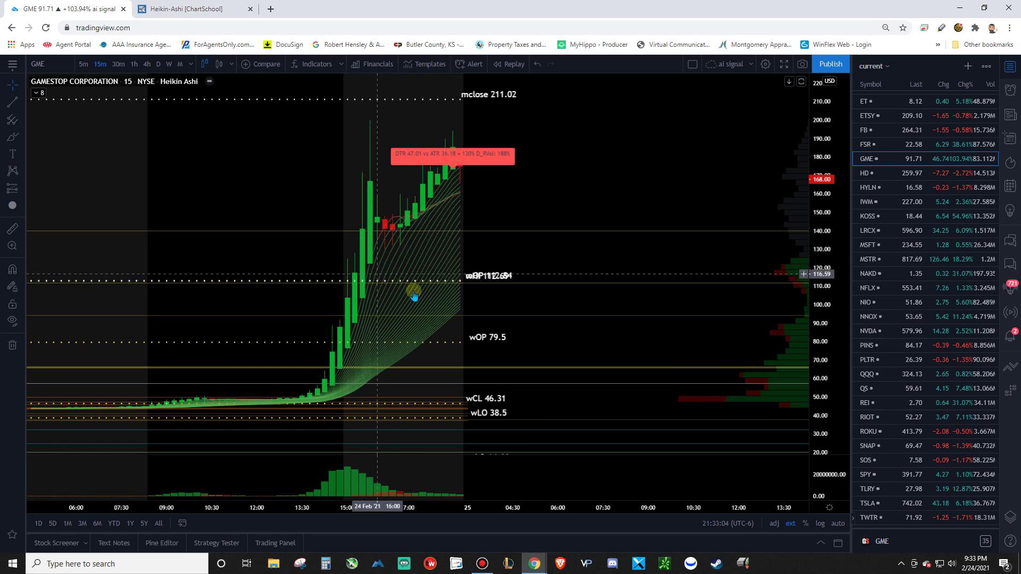
scroll(412, 289, up, 3)
scroll(577, 266, down, 3)
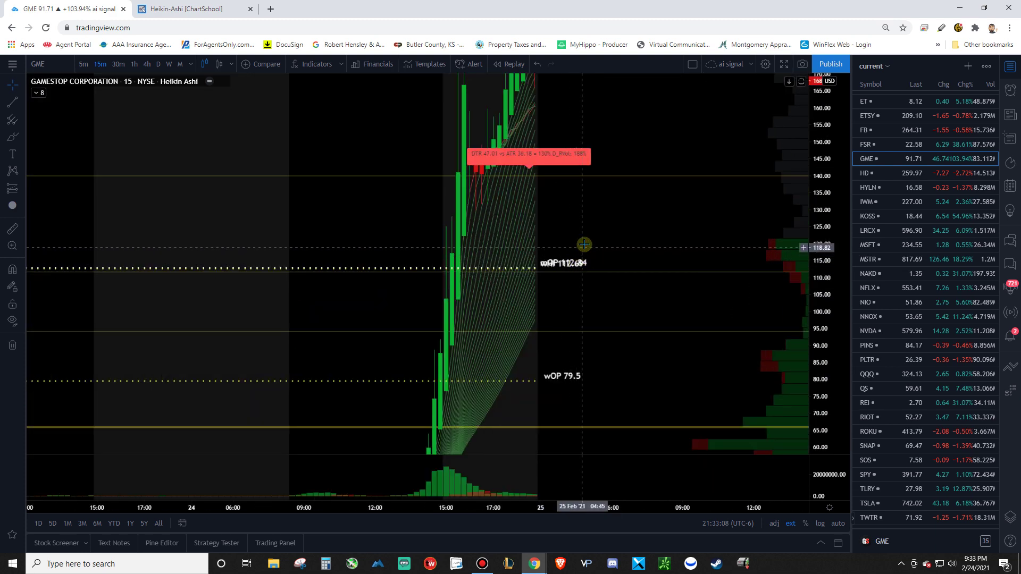
drag(583, 244, 535, 245)
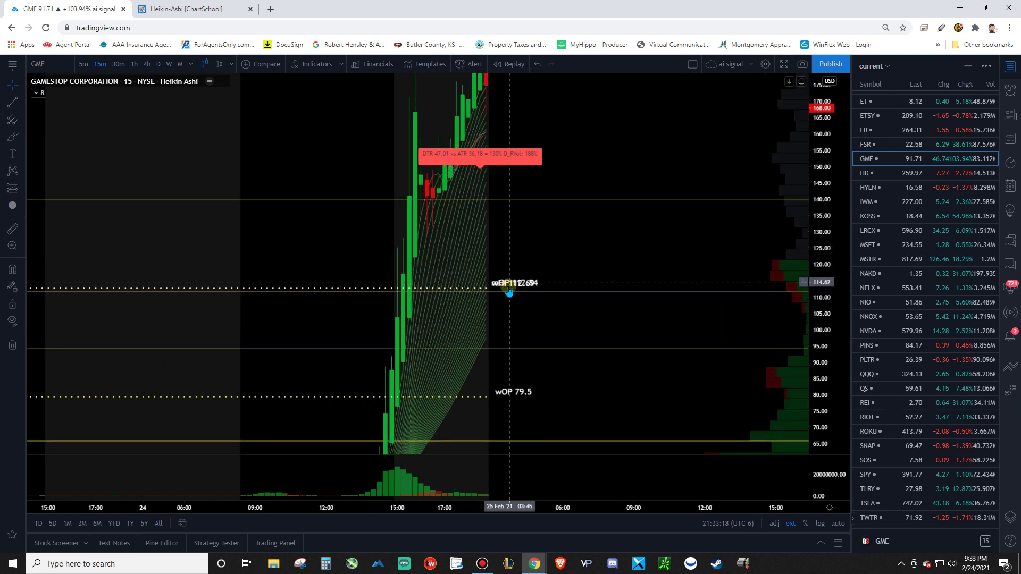
click(480, 290)
double_click(523, 286)
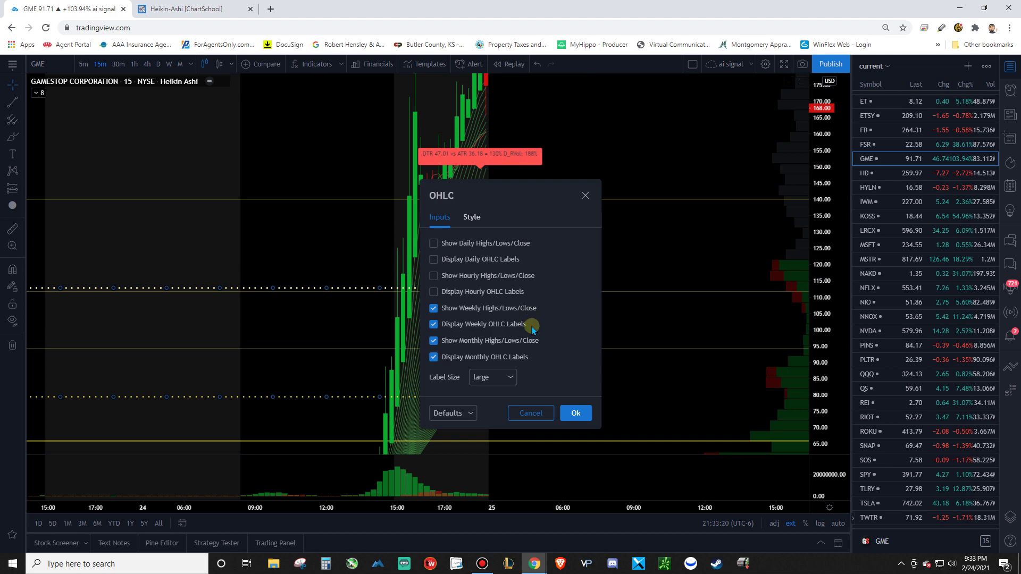
click(587, 194)
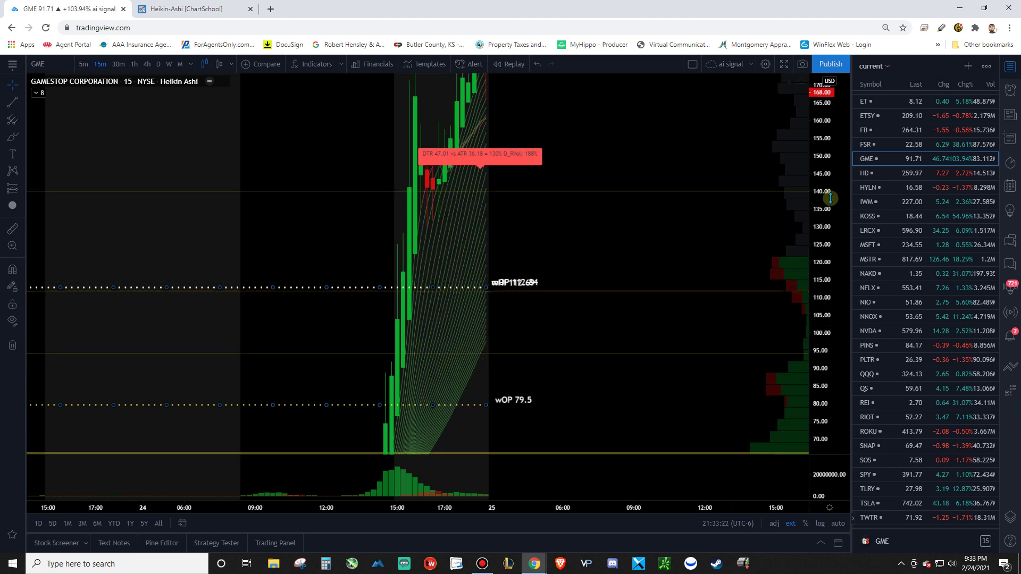
drag(584, 285, 335, 291)
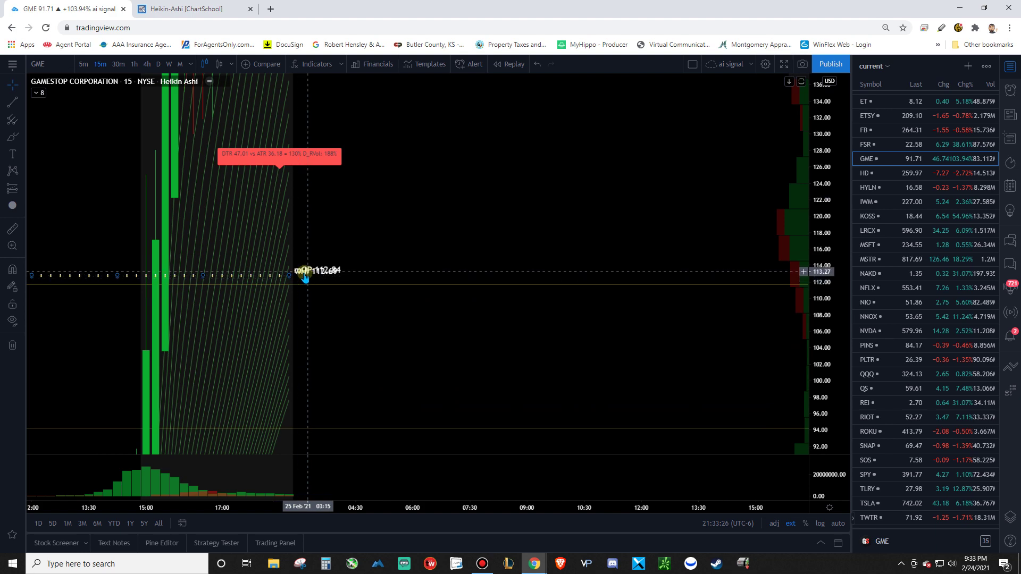
scroll(440, 322, down, 3)
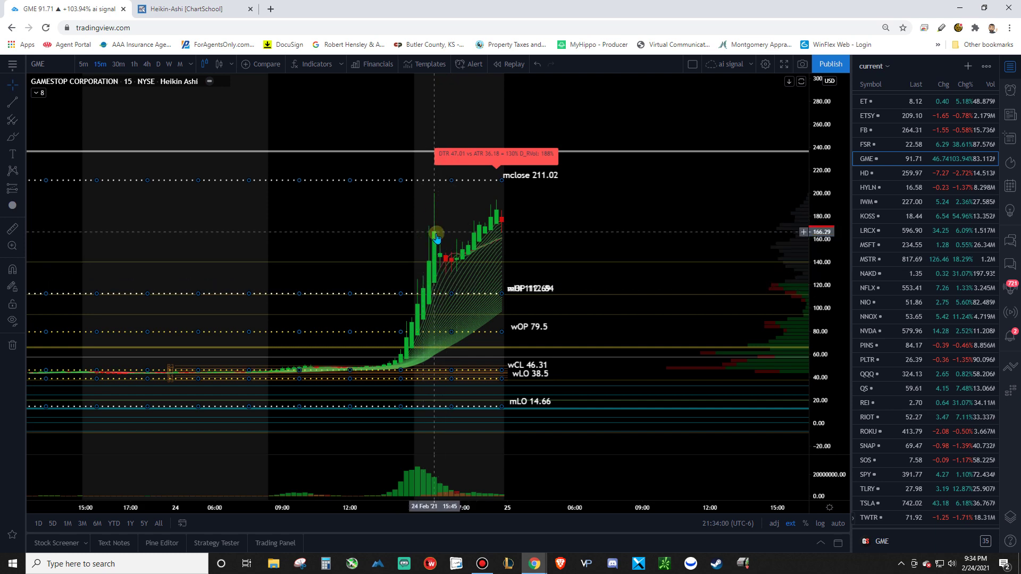
scroll(462, 266, up, 3)
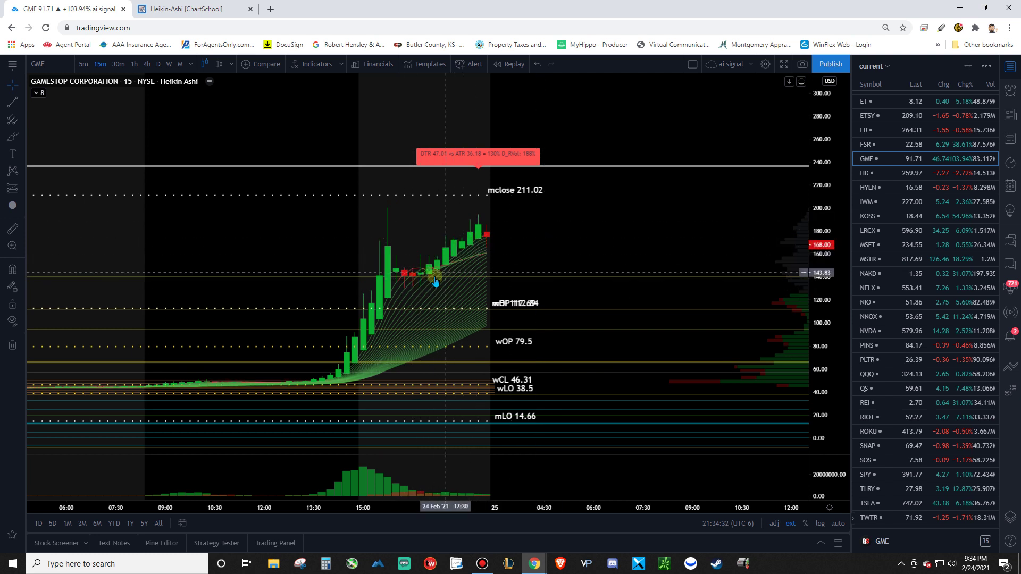
drag(463, 404, 622, 314)
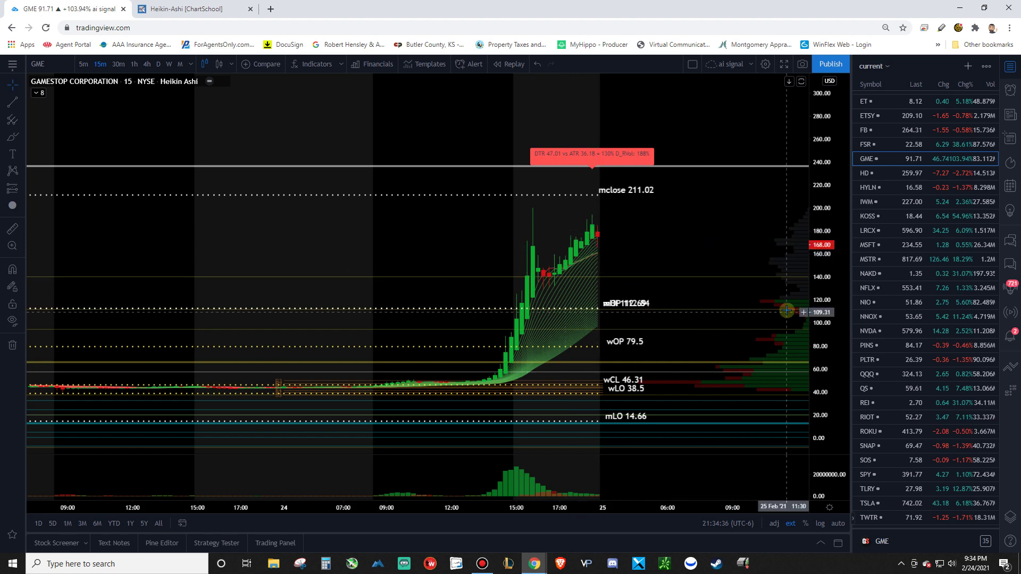
Switch the 15-minute Heikin Ashi chart from GME to TSLA via the watchlist and zoom out.
click(903, 502)
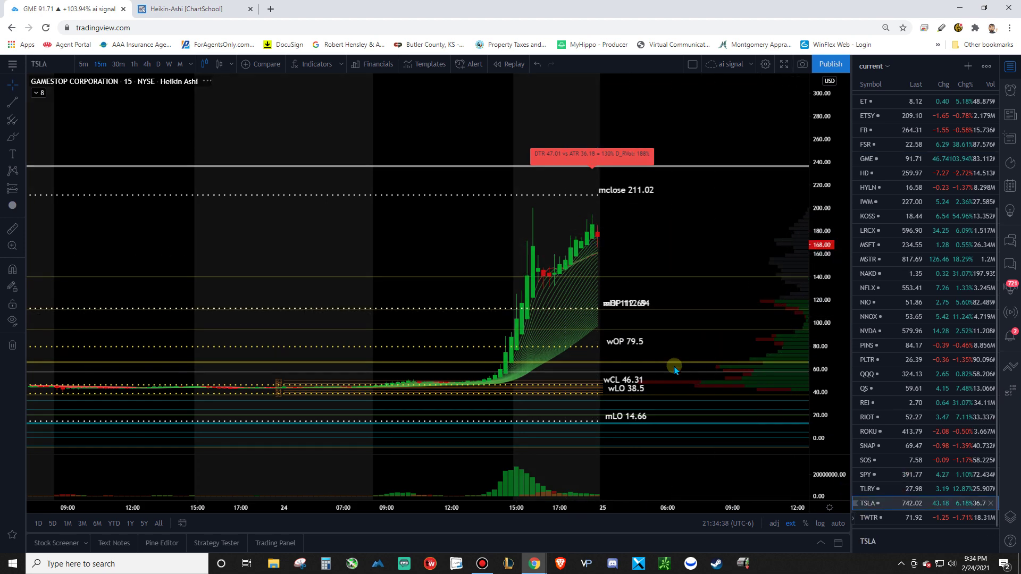
scroll(546, 217, down, 3)
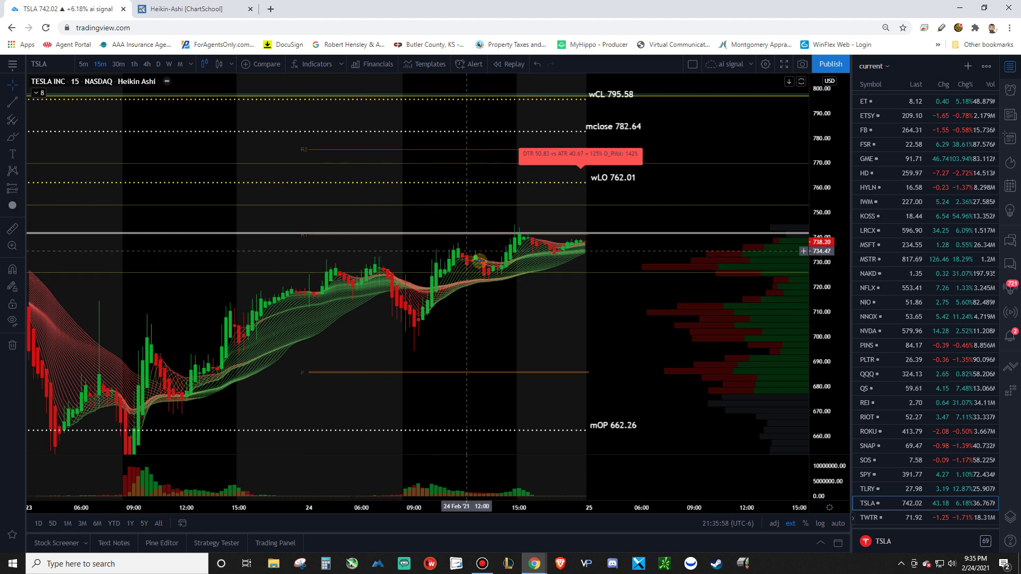
Pan the TSLA chart until weekly levels up to wOP 814.4 and wHI 833.23 show above price.
drag(510, 299, 461, 308)
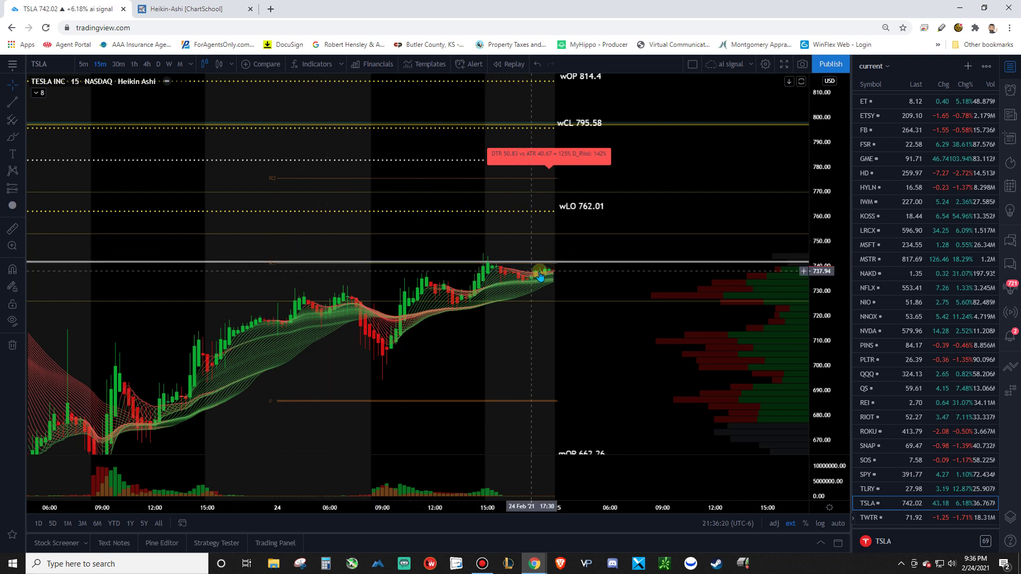
drag(599, 280, 599, 315)
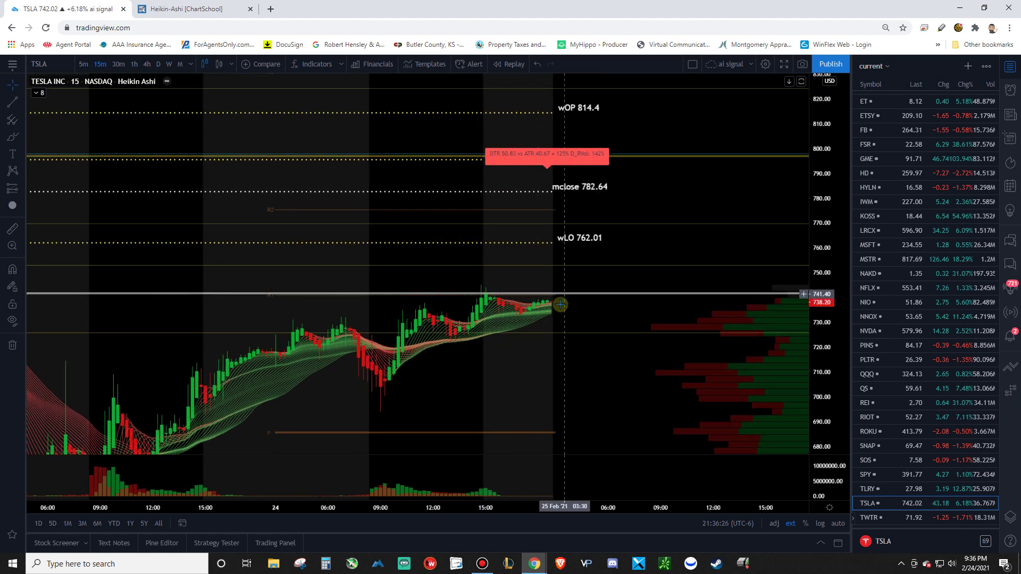
drag(610, 310, 433, 290)
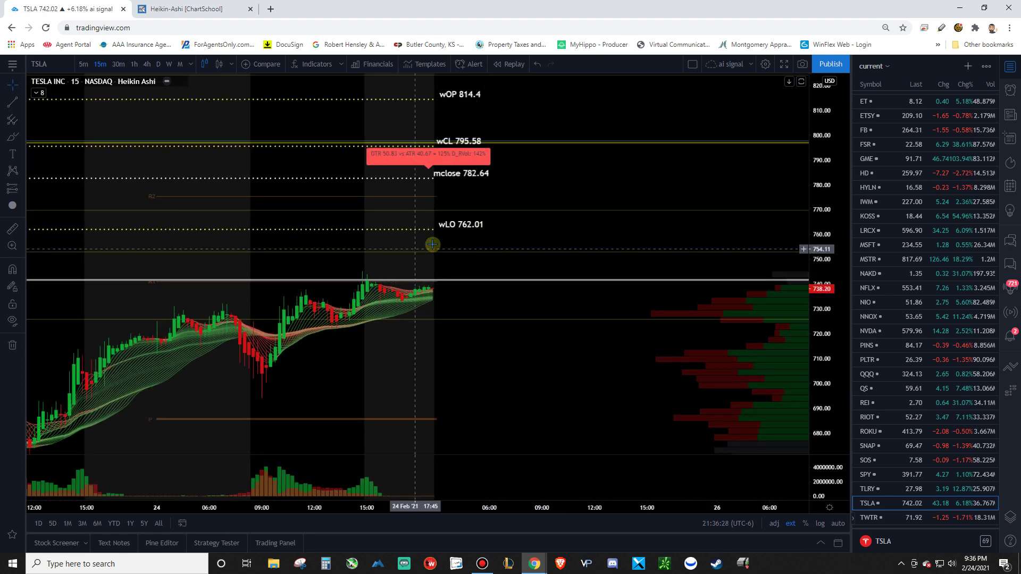
drag(445, 236, 493, 274)
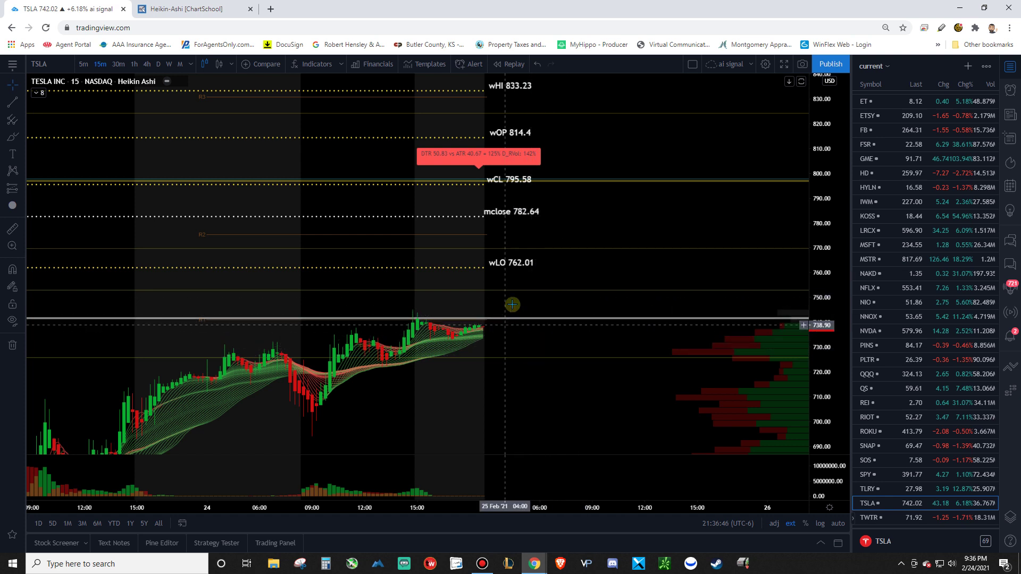
Show the favourite drawing tools and draw a trial rectangle near 740 beside the latest bars.
click(12, 534)
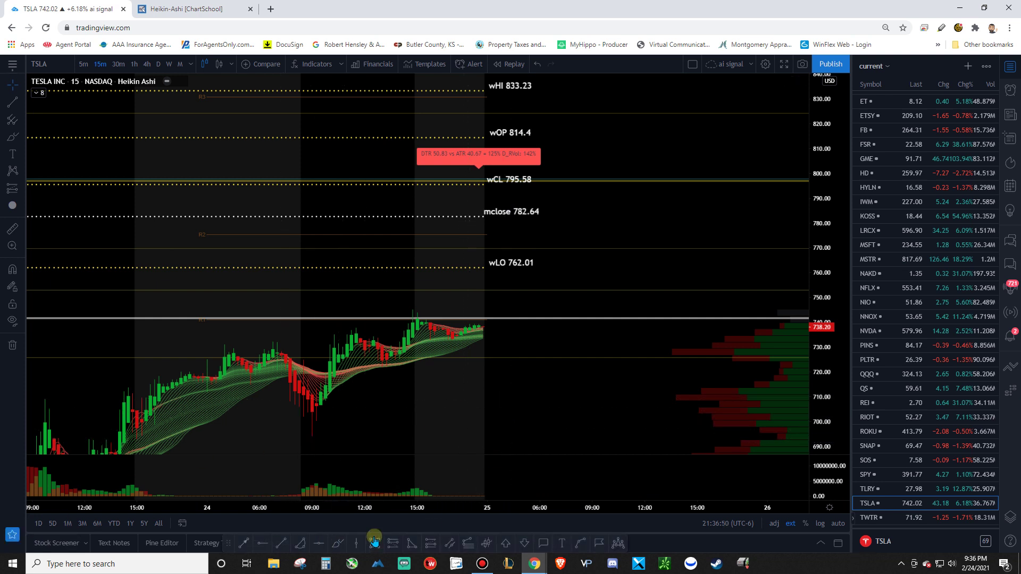
click(374, 542)
click(497, 306)
click(596, 330)
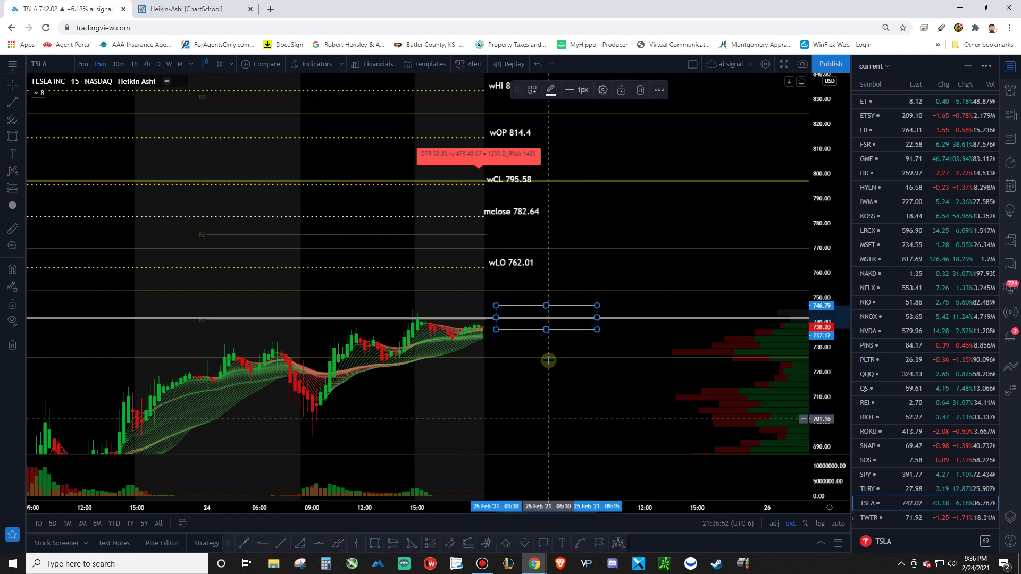
click(548, 360)
Draw a second trial rectangle near 725, just below the first.
click(374, 544)
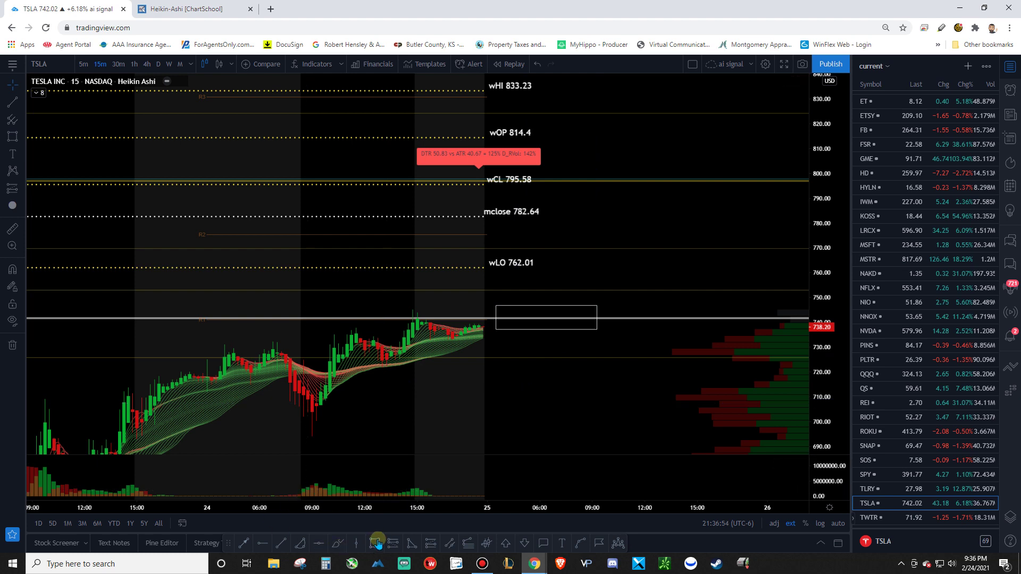
click(491, 342)
click(597, 365)
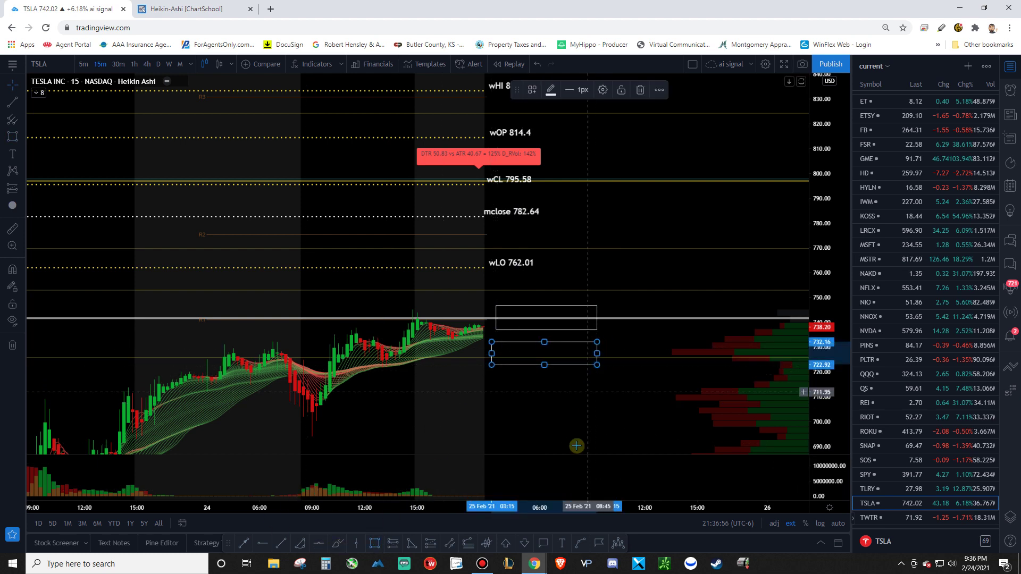
click(551, 410)
Delete the trial rectangles near 740 and 725.
drag(606, 324, 469, 338)
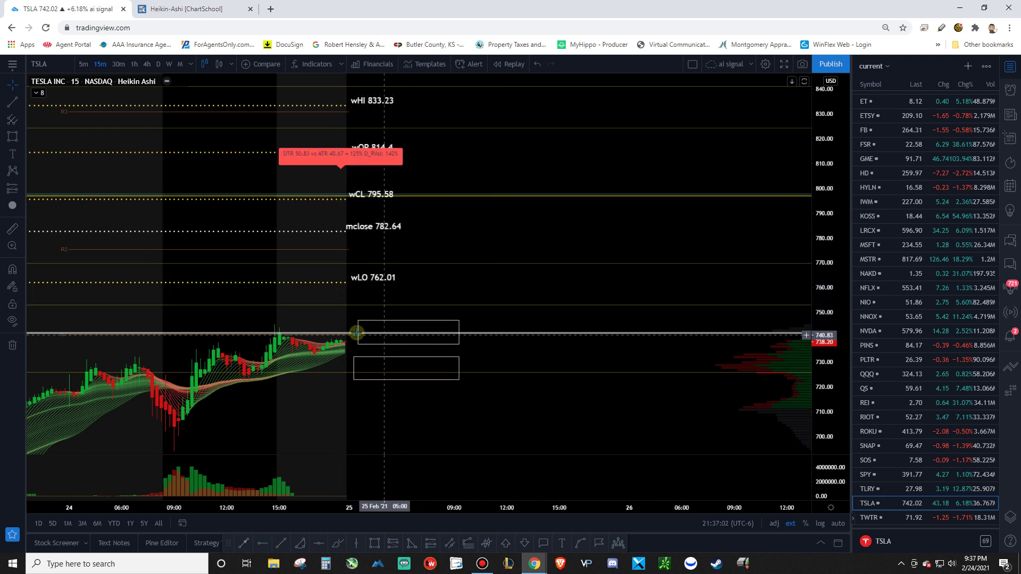
drag(405, 312, 469, 292)
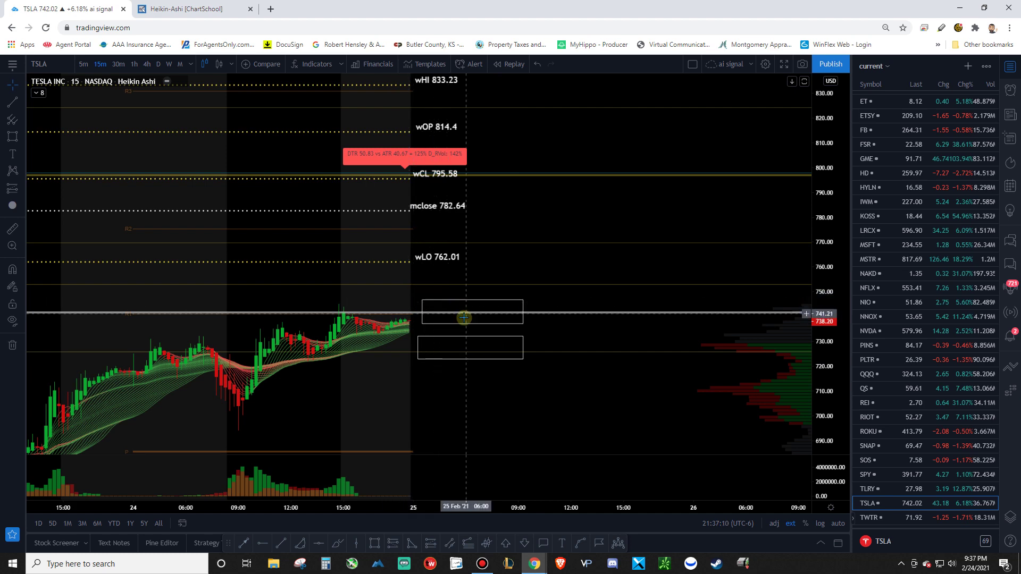
drag(545, 292, 517, 323)
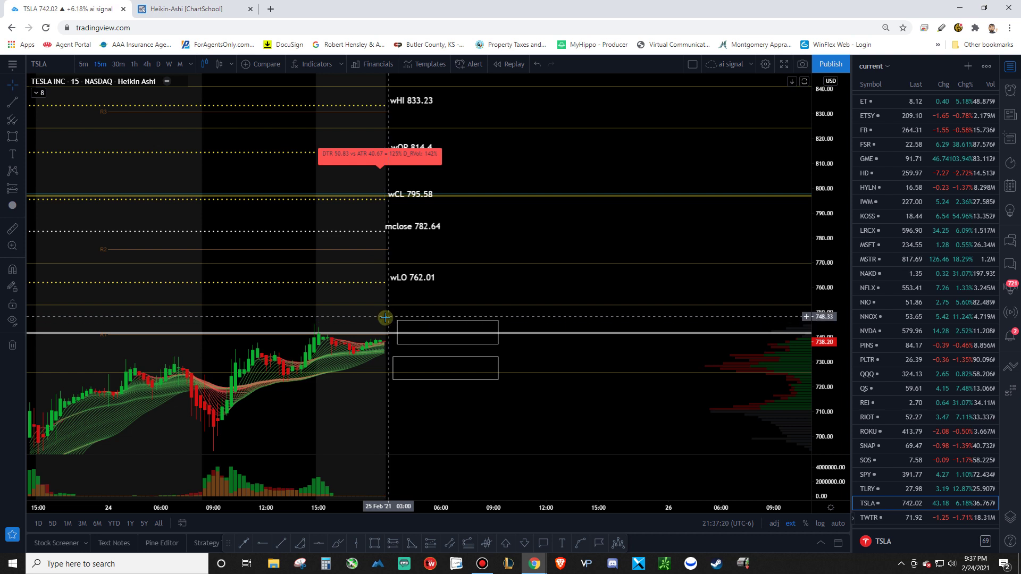
click(397, 332)
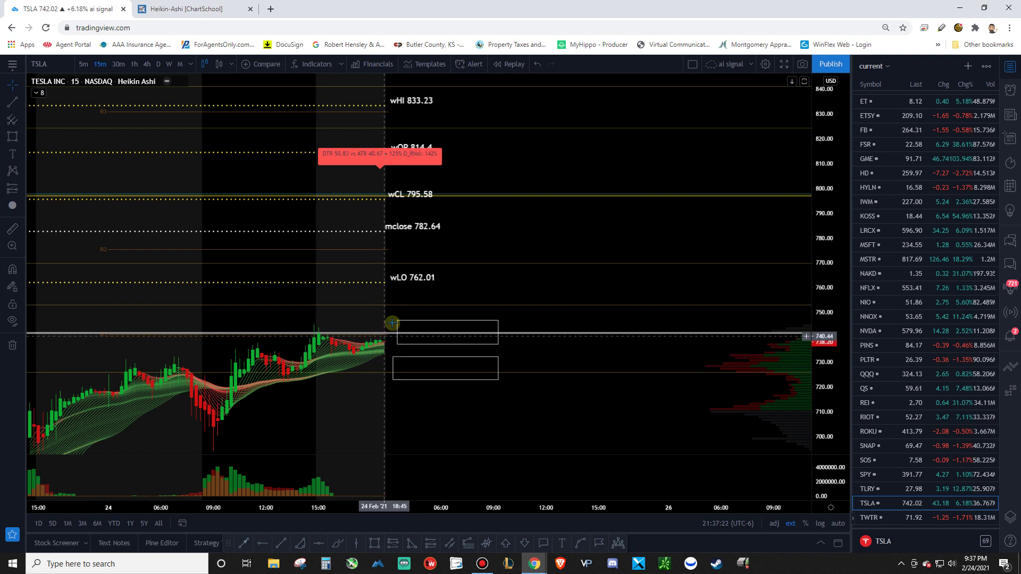
click(383, 331)
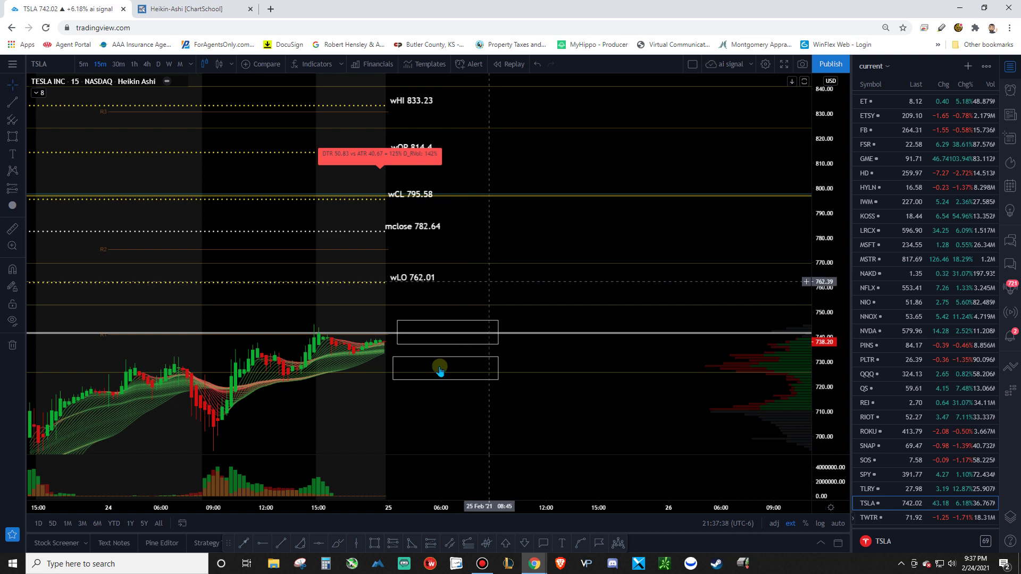
click(485, 360)
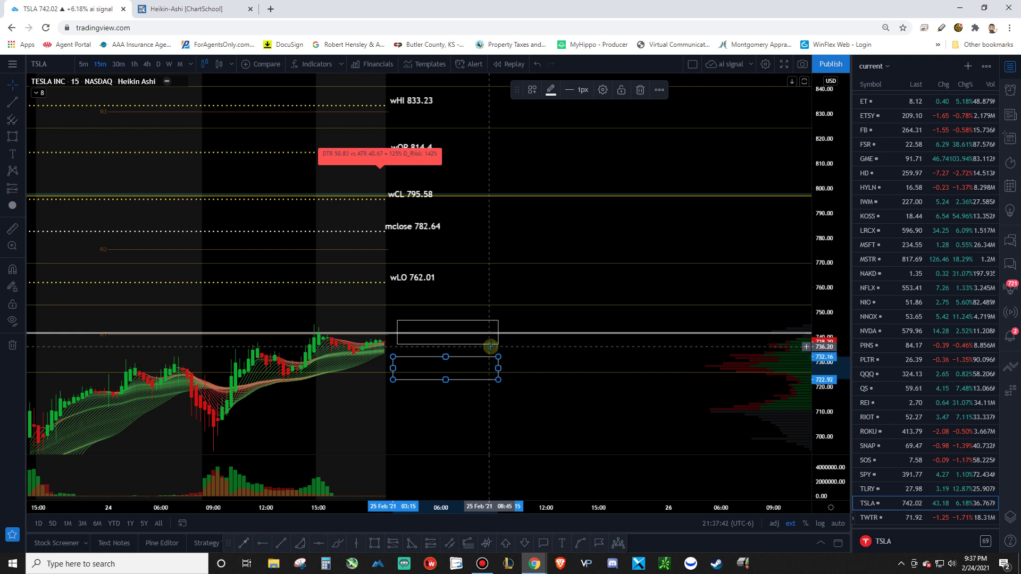
key(Delete)
key(Delete)
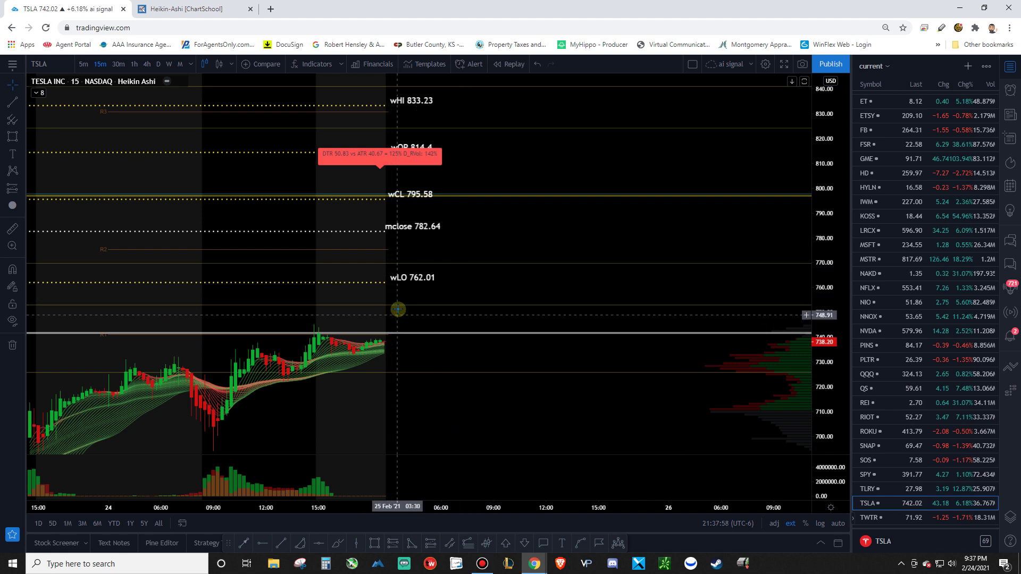
Zoom out on the TSLA chart to bring wOP 814.4 and earlier red bars into view.
scroll(522, 390, down, 3)
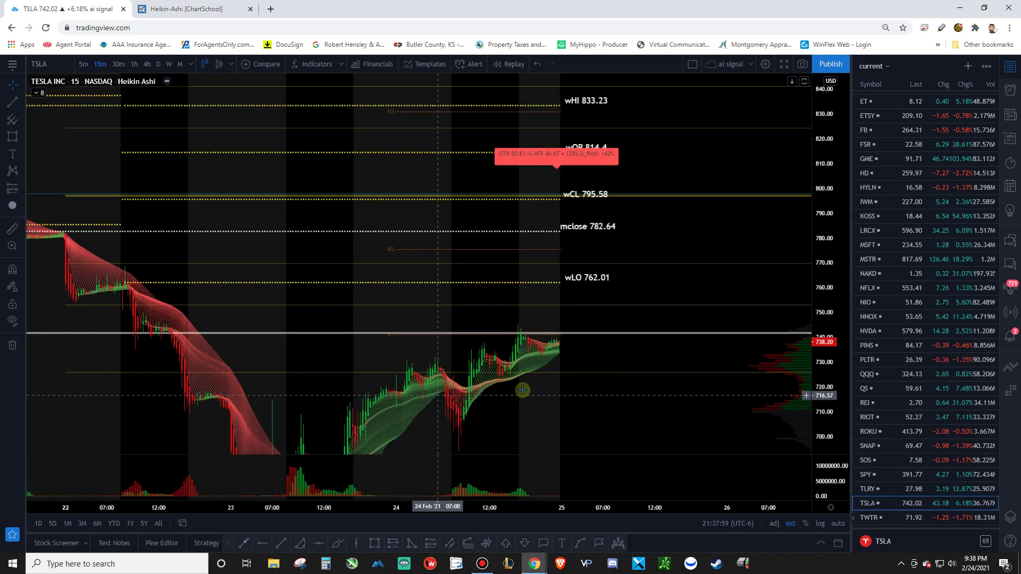
drag(523, 390, 349, 382)
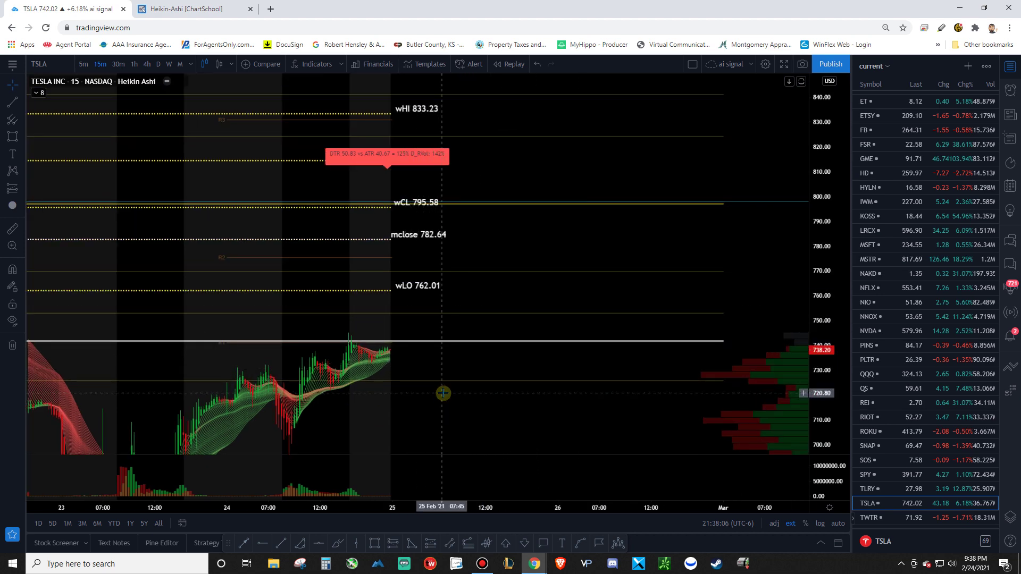
drag(443, 394, 503, 356)
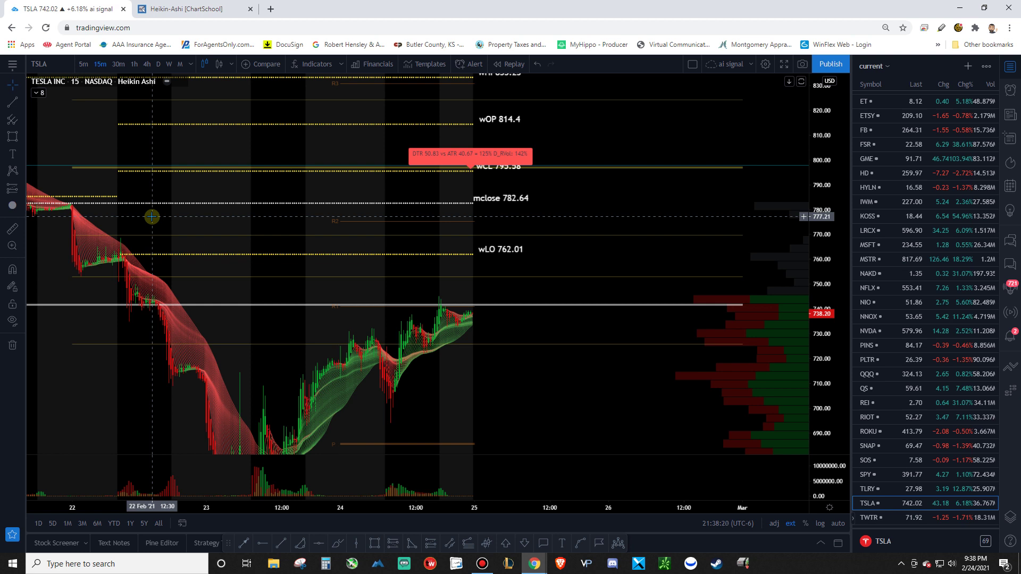
Confirm the layout's share link and Sharing On setting, then expand the legend's indicator list.
click(258, 29)
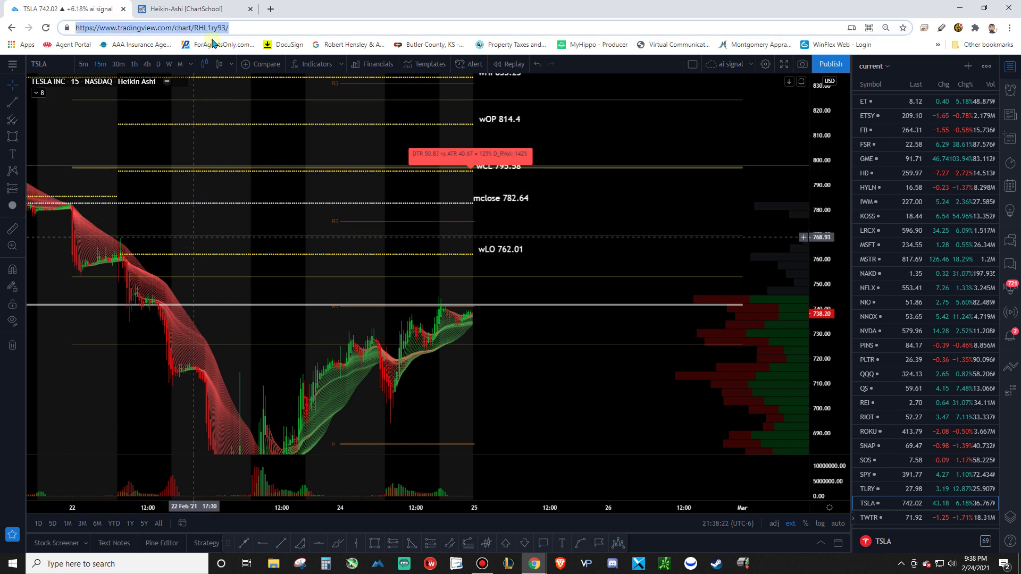
click(749, 65)
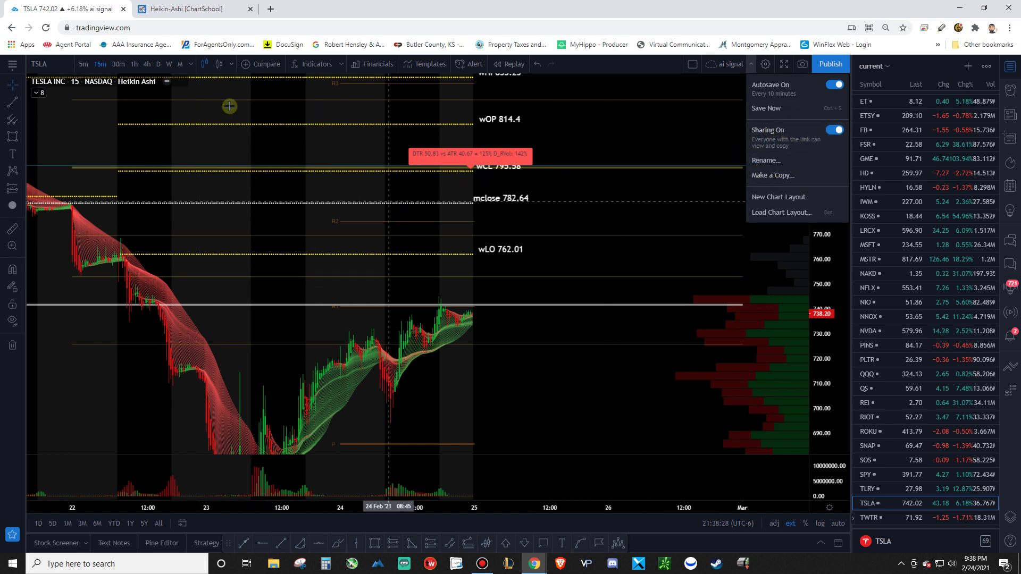
click(37, 93)
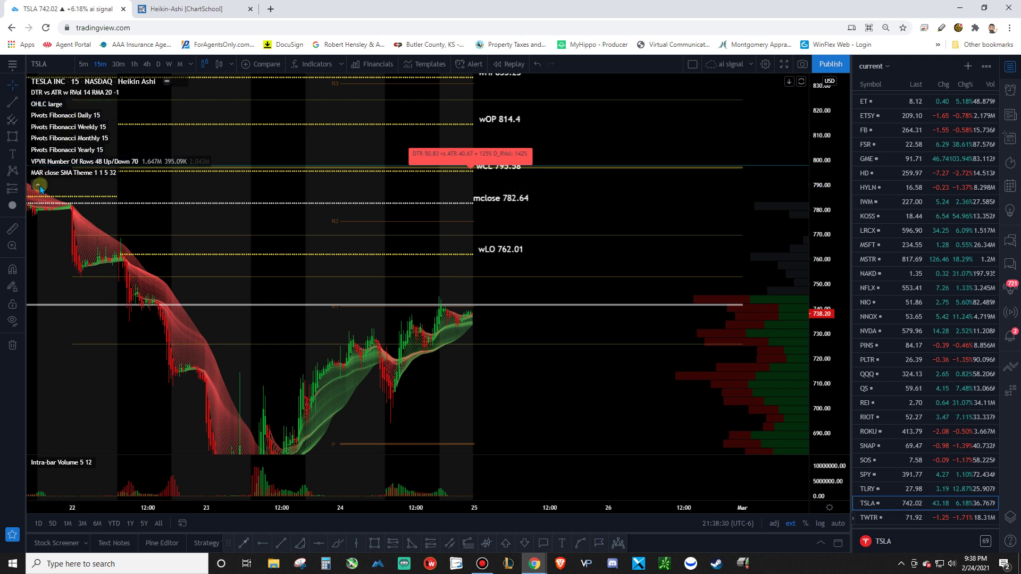
Collapse the expanded legend back to its compact indicator count.
click(39, 185)
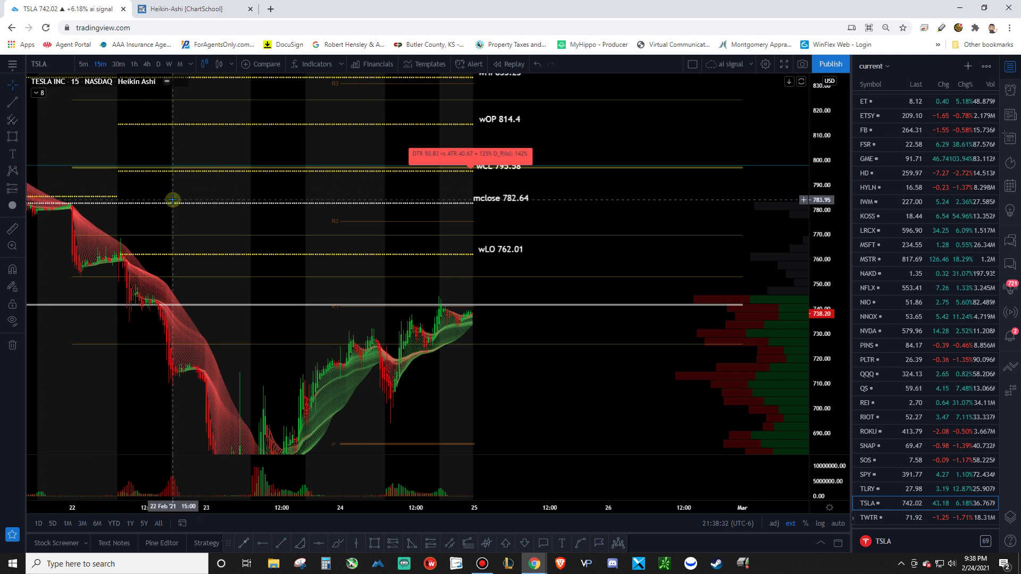